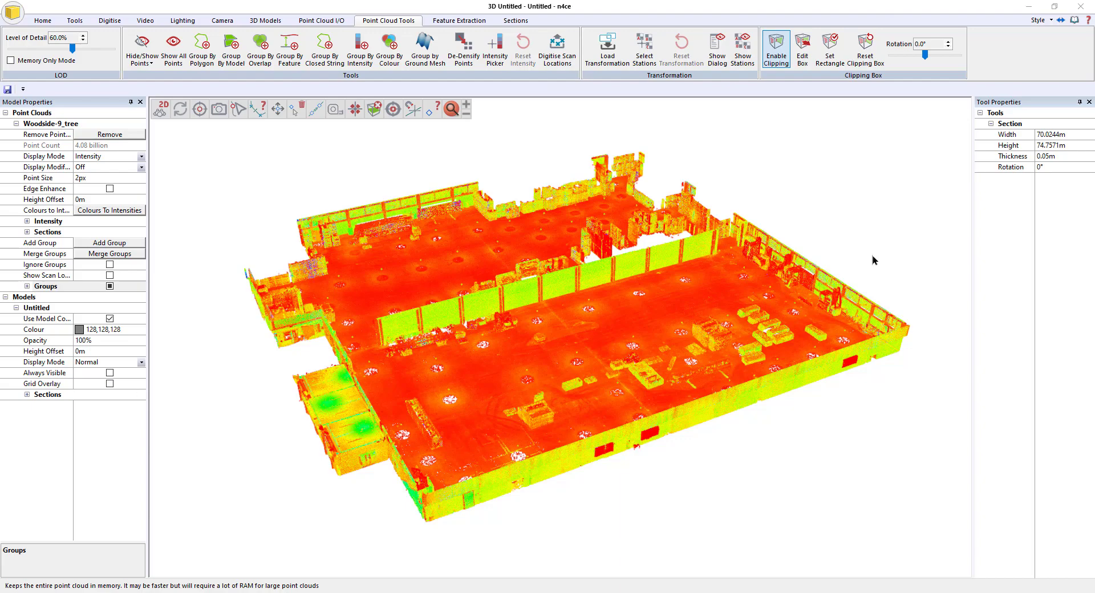
Orbit the intensity-coloured warehouse point cloud to a different viewing angle
{"action": "left_click_drag", "start_coordinate": [628, 347], "coordinate": [536, 369]}
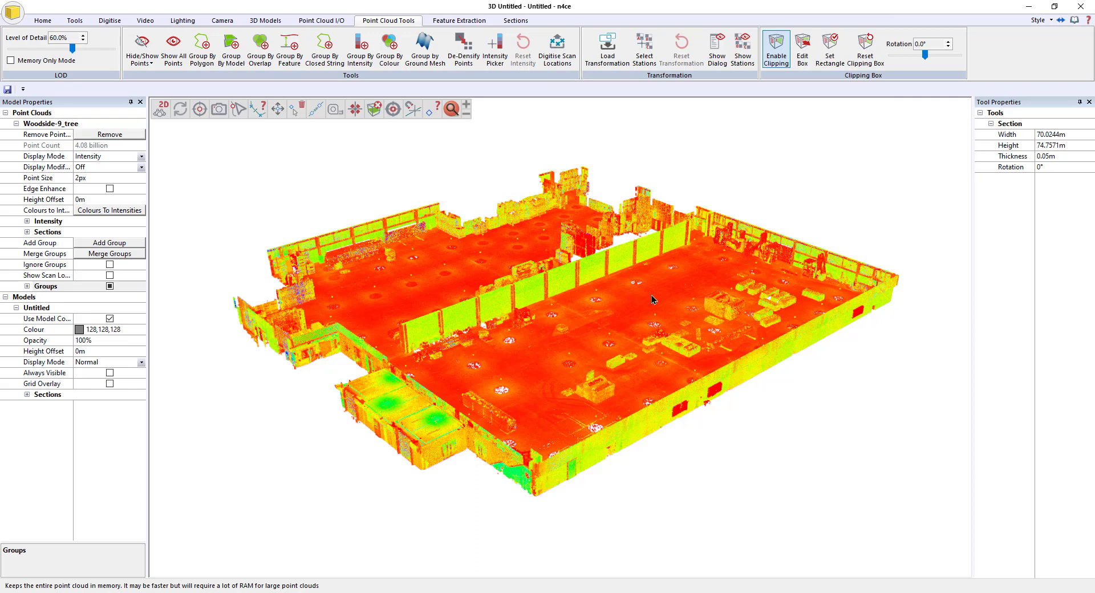
Create a horizontal section aligned to the Z axis and hide the separate section view
{"action": "left_click", "coordinate": [515, 21]}
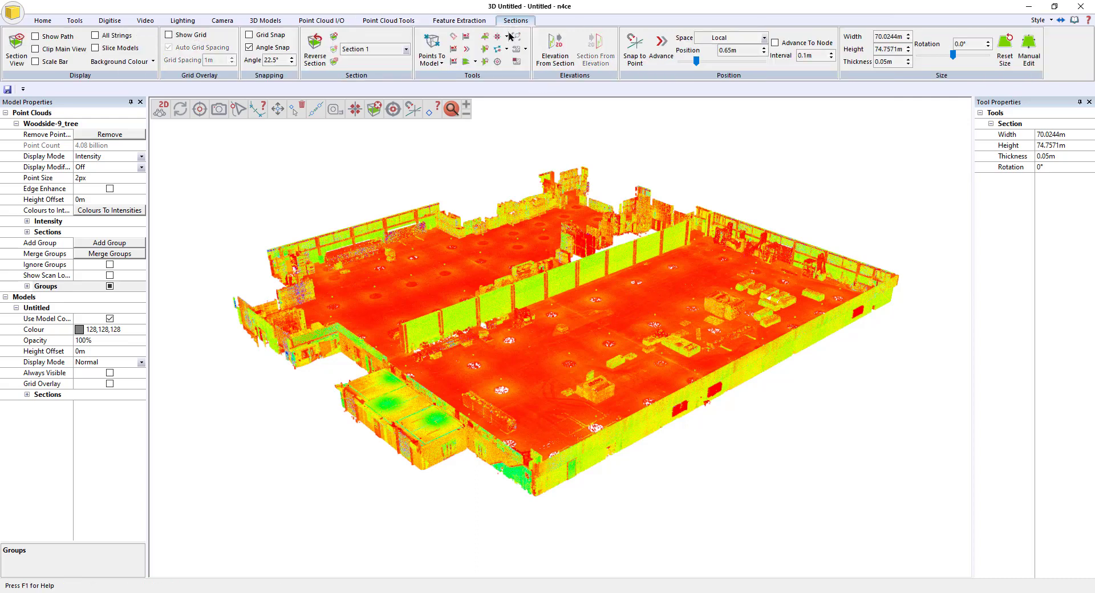
{"action": "left_click", "coordinate": [467, 38]}
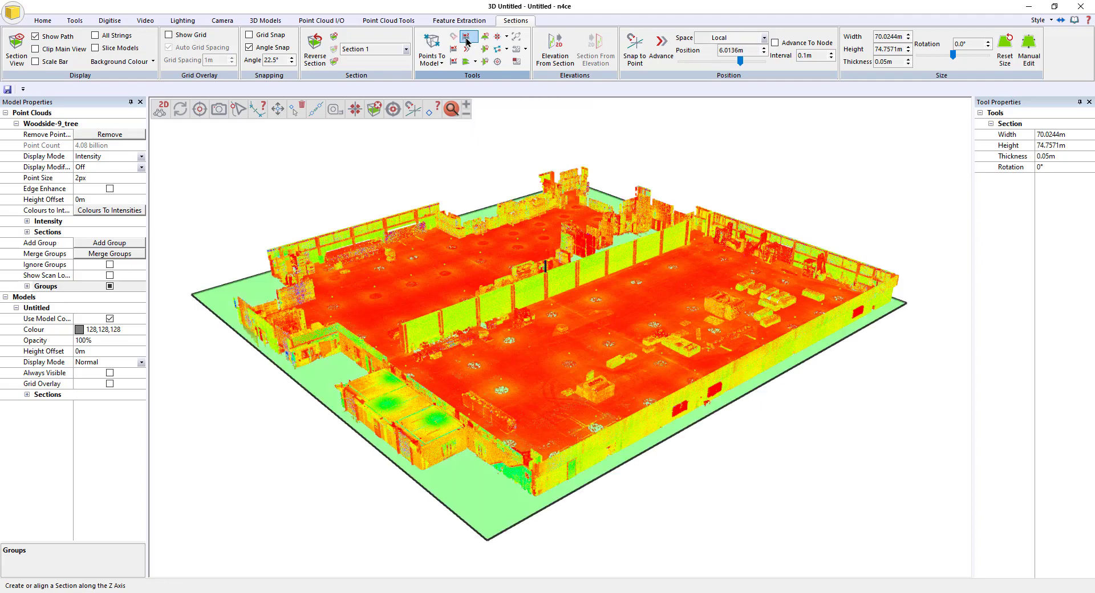
{"action": "left_click_drag", "start_coordinate": [742, 532], "coordinate": [720, 509]}
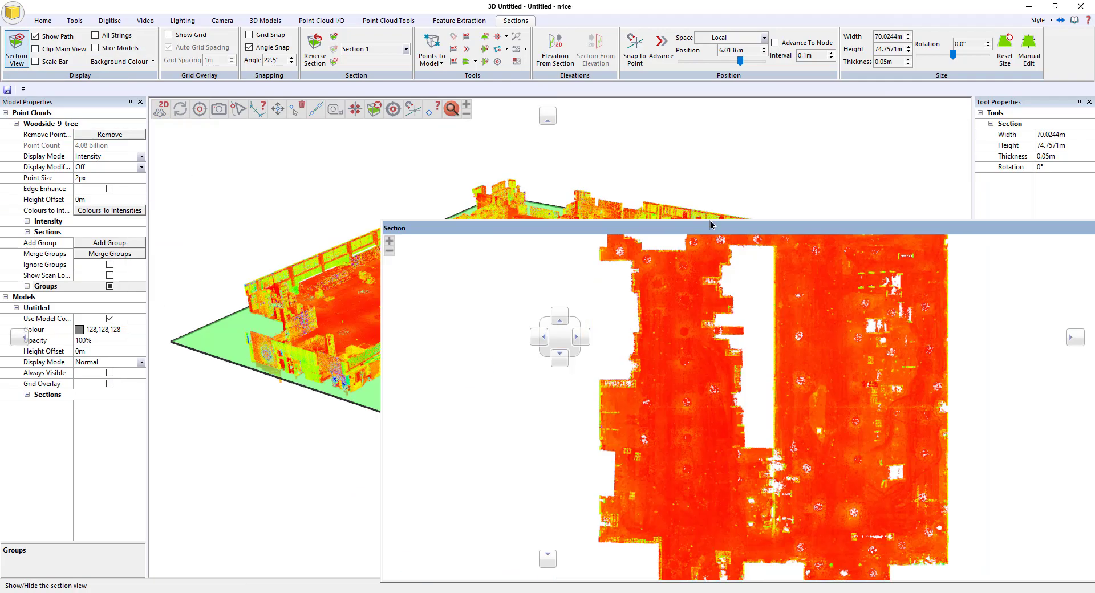
{"action": "left_click", "coordinate": [720, 50]}
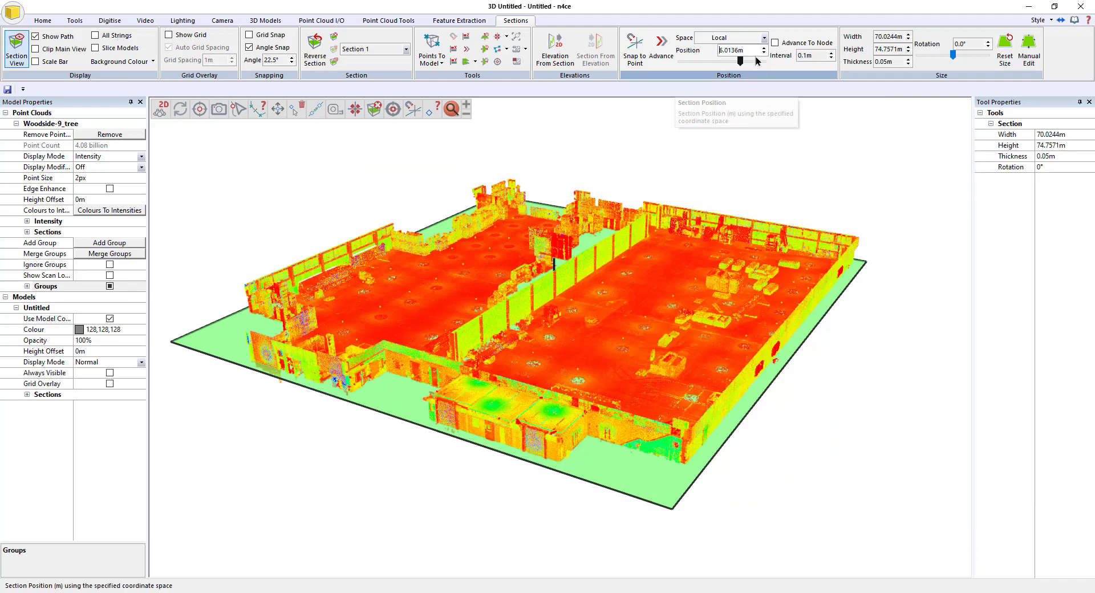
Snap the section to a floor point and round its position down to 6m
{"action": "double_click", "coordinate": [752, 52]}
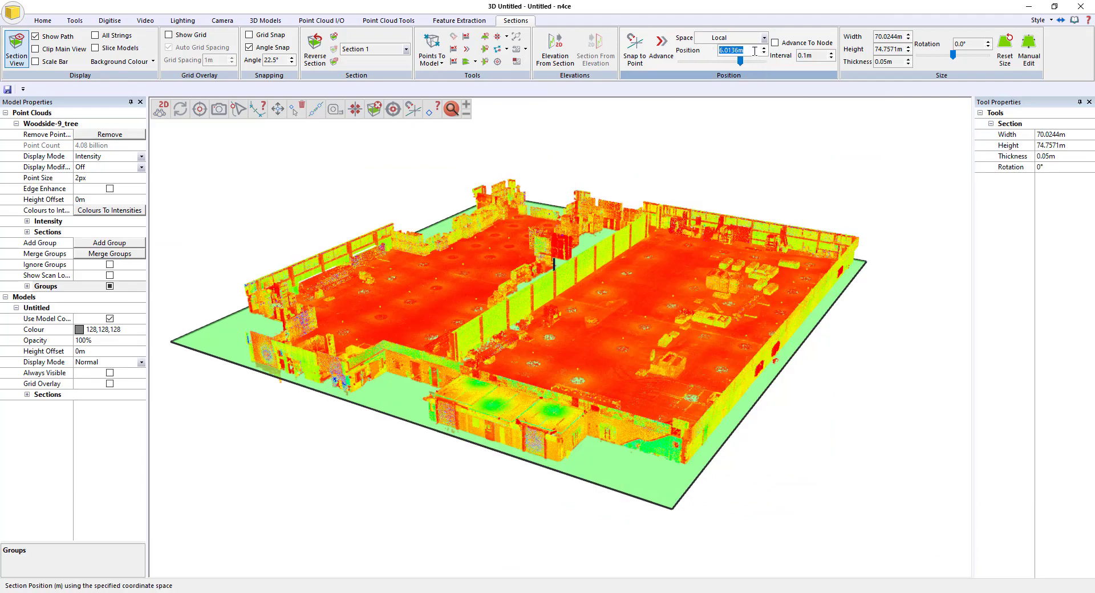
{"action": "left_click", "coordinate": [636, 57]}
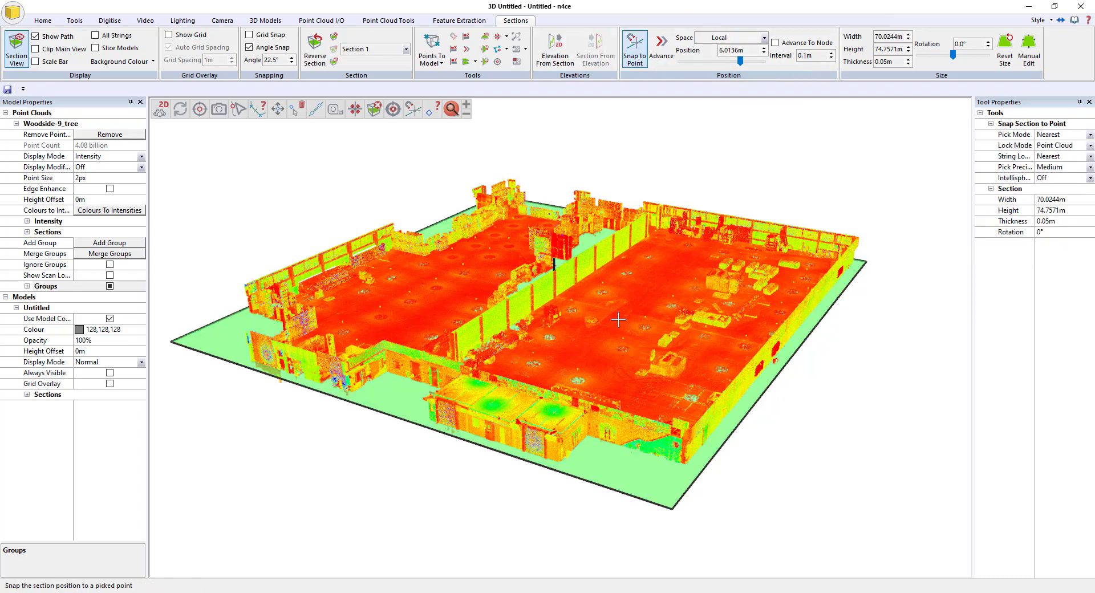
{"action": "key", "text": "Escape"}
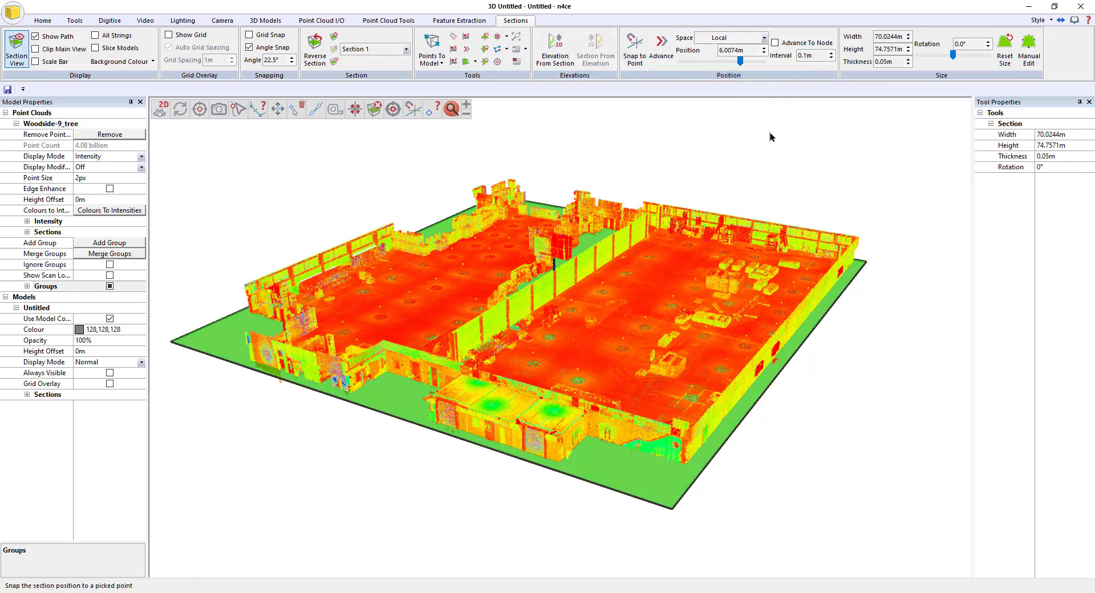
{"action": "left_click_drag", "start_coordinate": [749, 50], "coordinate": [722, 50]}
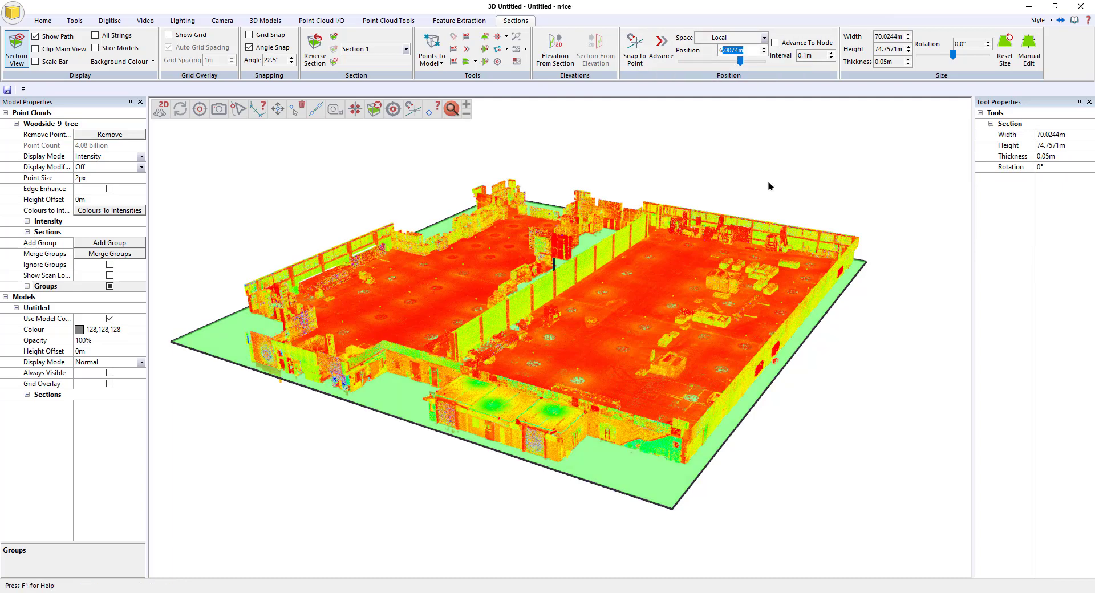
{"action": "key", "text": "BackSpace"}
Shade the point cloud by Section Plane Distance
{"action": "left_click", "coordinate": [142, 157]}
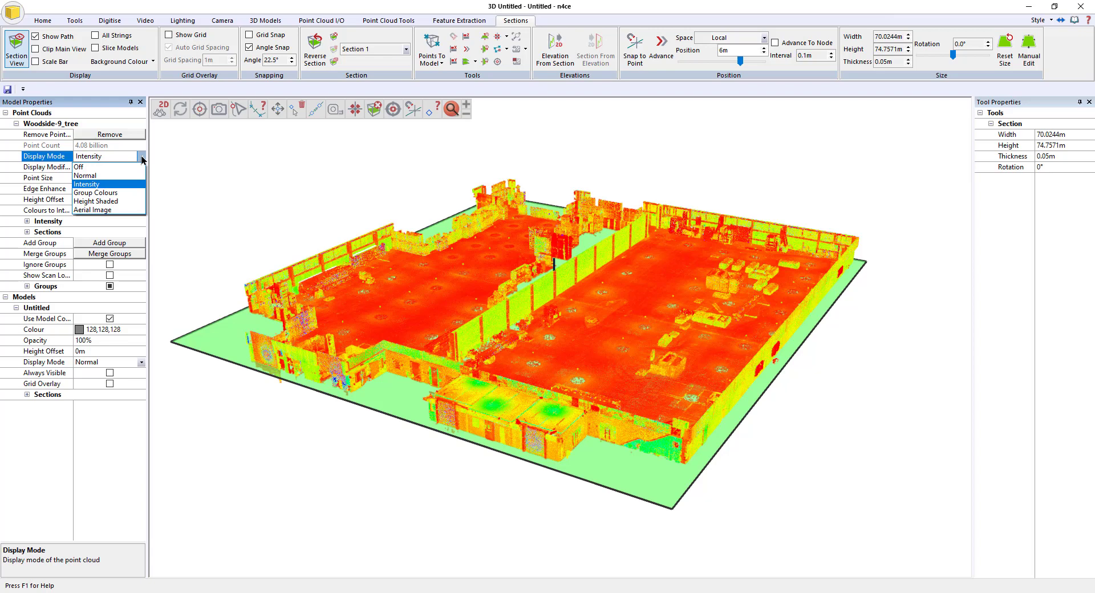
{"action": "left_click", "coordinate": [141, 157]}
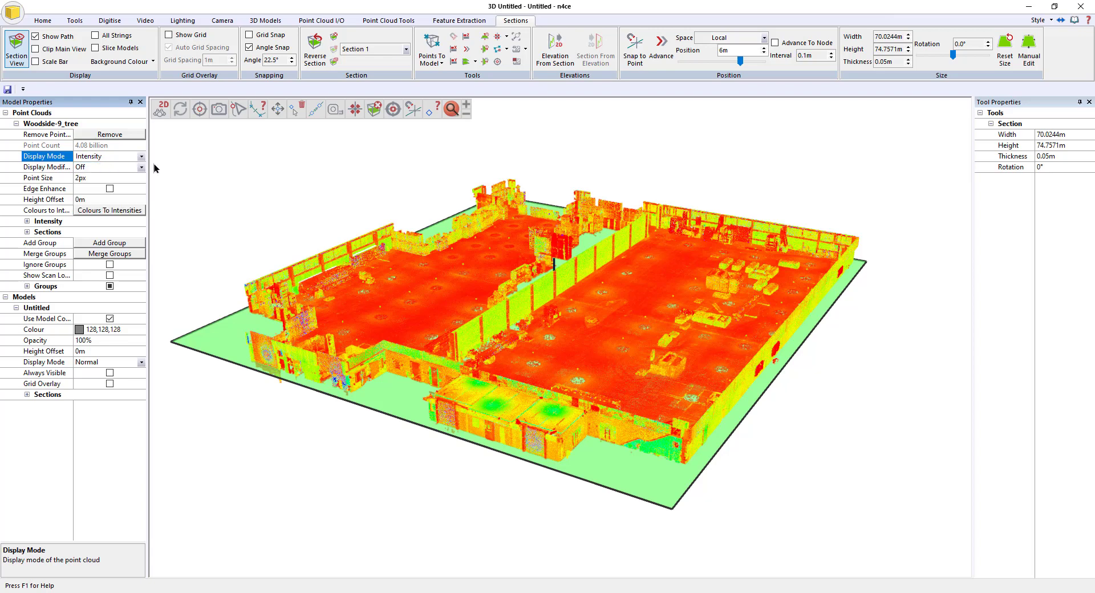
{"action": "left_click", "coordinate": [141, 168]}
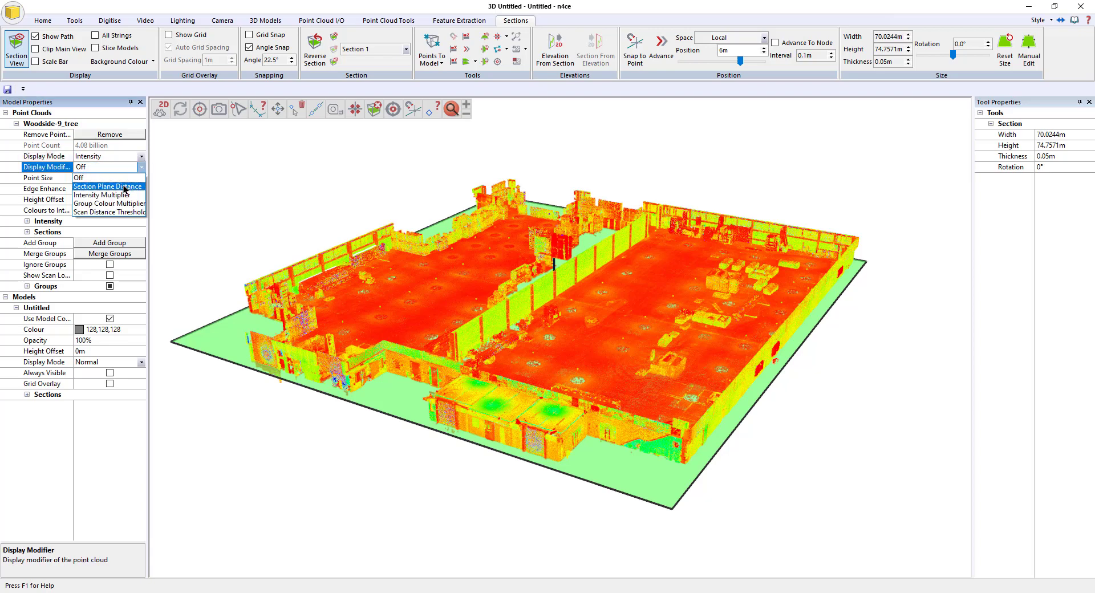
{"action": "left_click", "coordinate": [122, 186]}
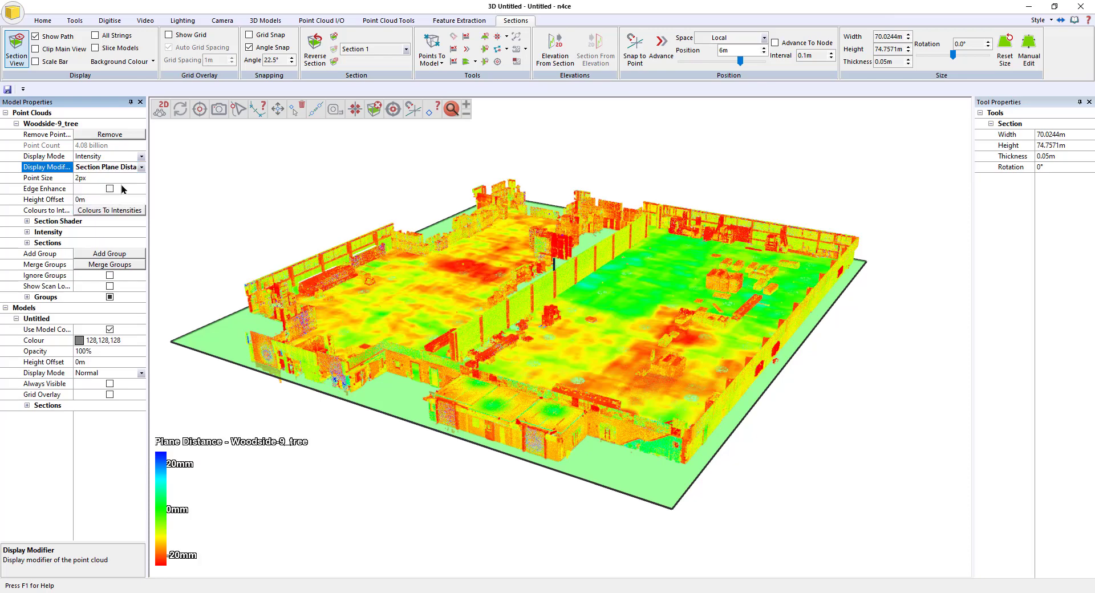
{"action": "left_click", "coordinate": [714, 193]}
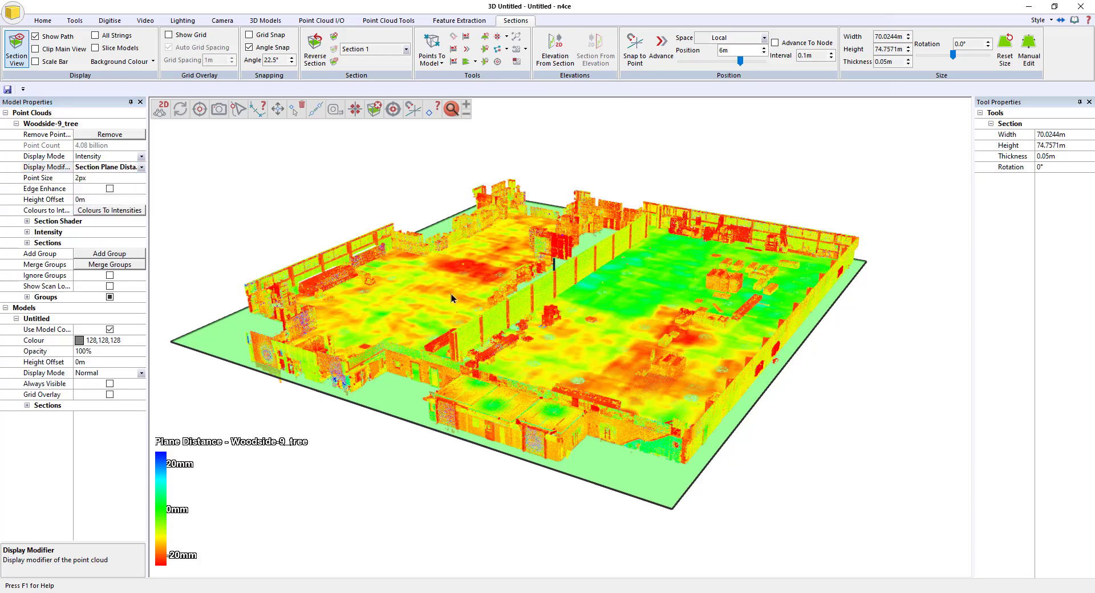
{"action": "left_click_drag", "start_coordinate": [438, 501], "coordinate": [497, 515]}
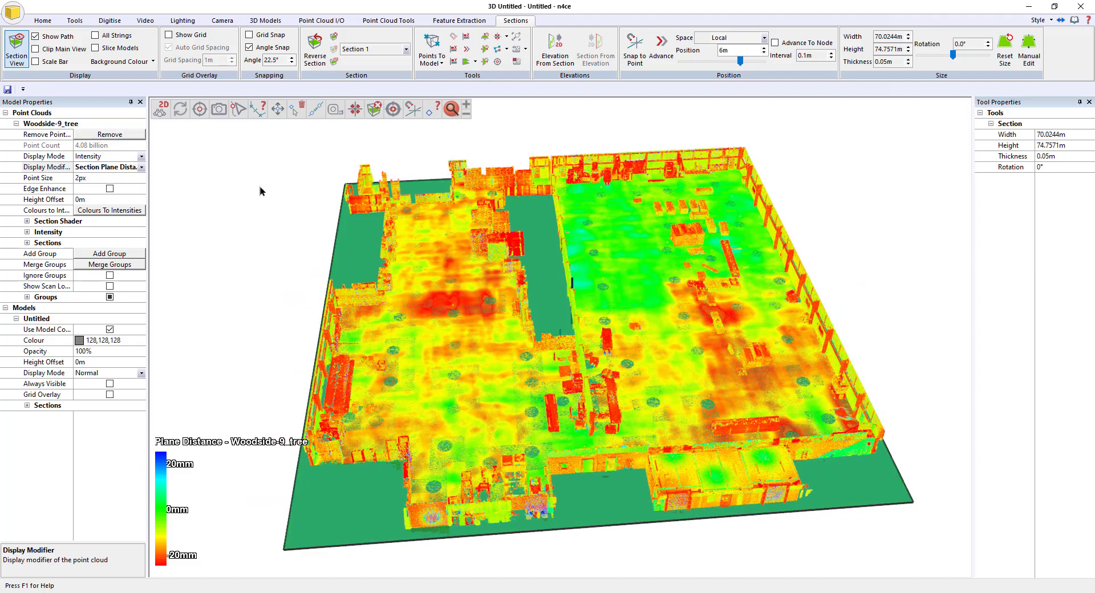
Switch the display mode to Normal and tilt to a top-down, enlarged floor view
{"action": "left_click", "coordinate": [142, 158]}
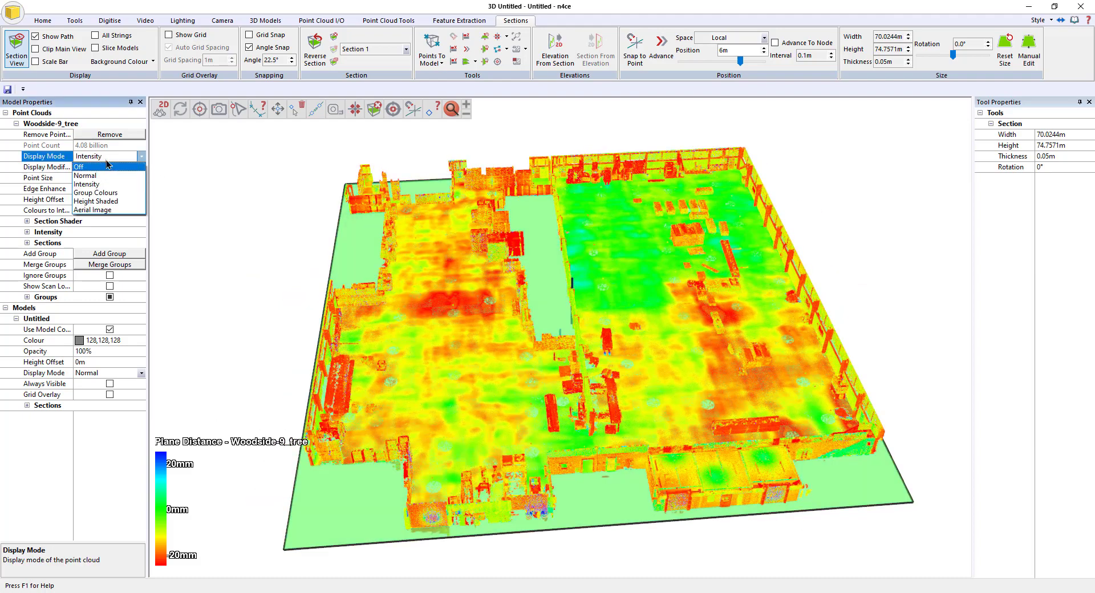
{"action": "left_click", "coordinate": [98, 176]}
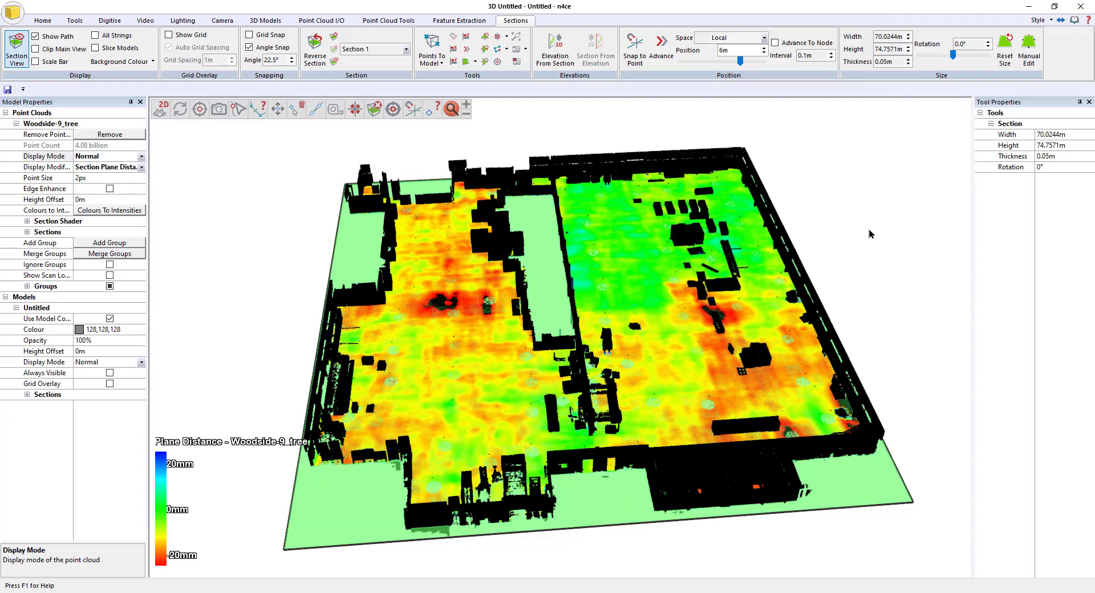
{"action": "left_click_drag", "start_coordinate": [870, 233], "coordinate": [874, 266]}
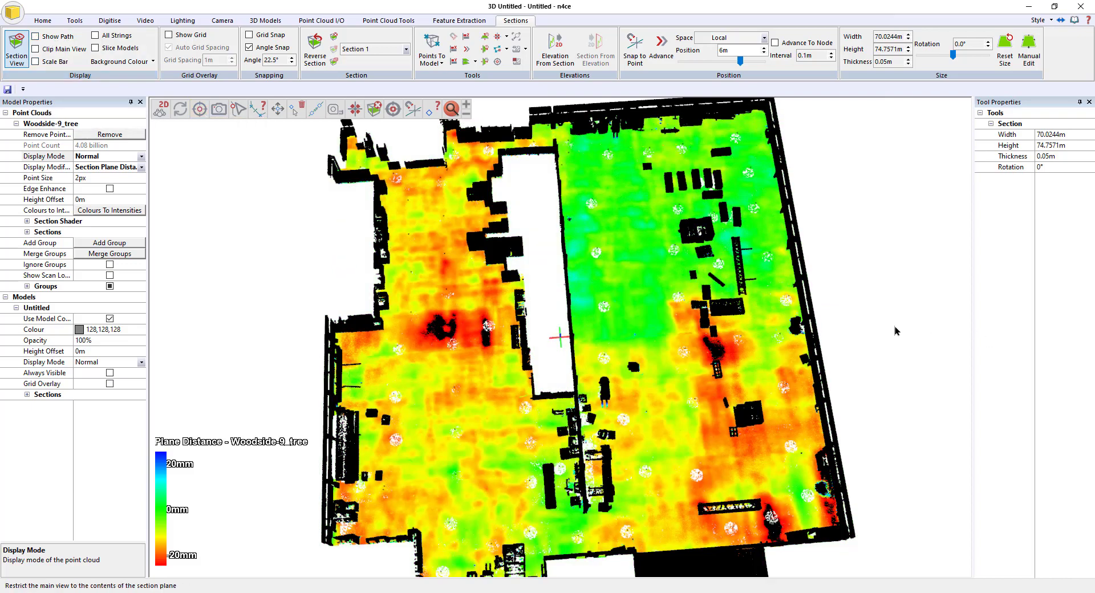
Set the Section Shader key interval to 0.01m and move the shading key up beside the plan
{"action": "scroll", "coordinate": [895, 339], "scroll_direction": "down", "scroll_amount": 3}
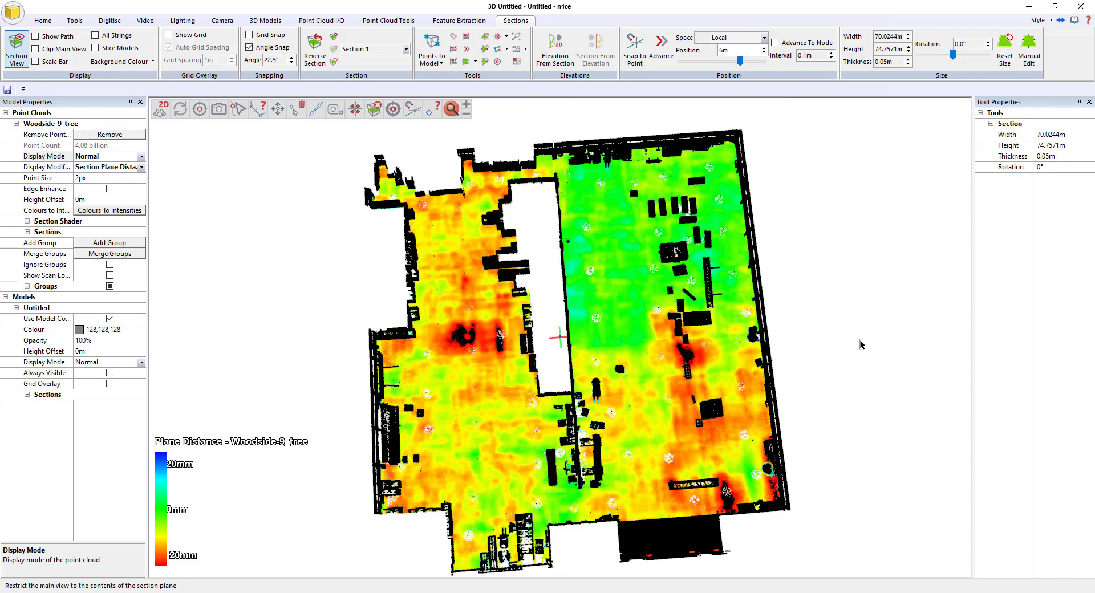
{"action": "scroll", "coordinate": [855, 343], "scroll_direction": "up", "scroll_amount": 2}
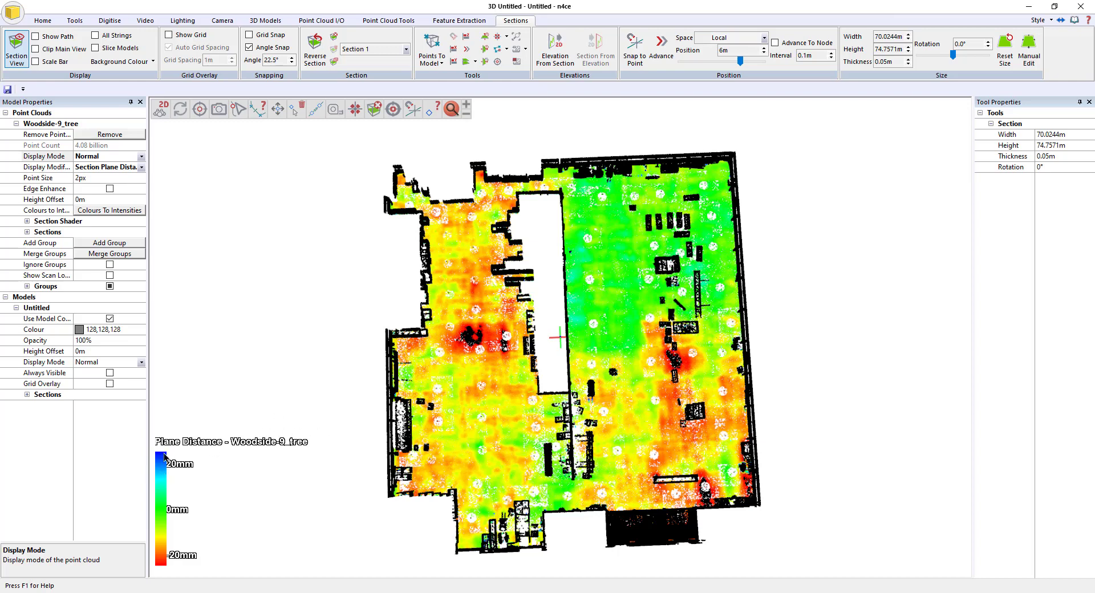
{"action": "left_click", "coordinate": [27, 221]}
{"action": "left_click", "coordinate": [65, 244]}
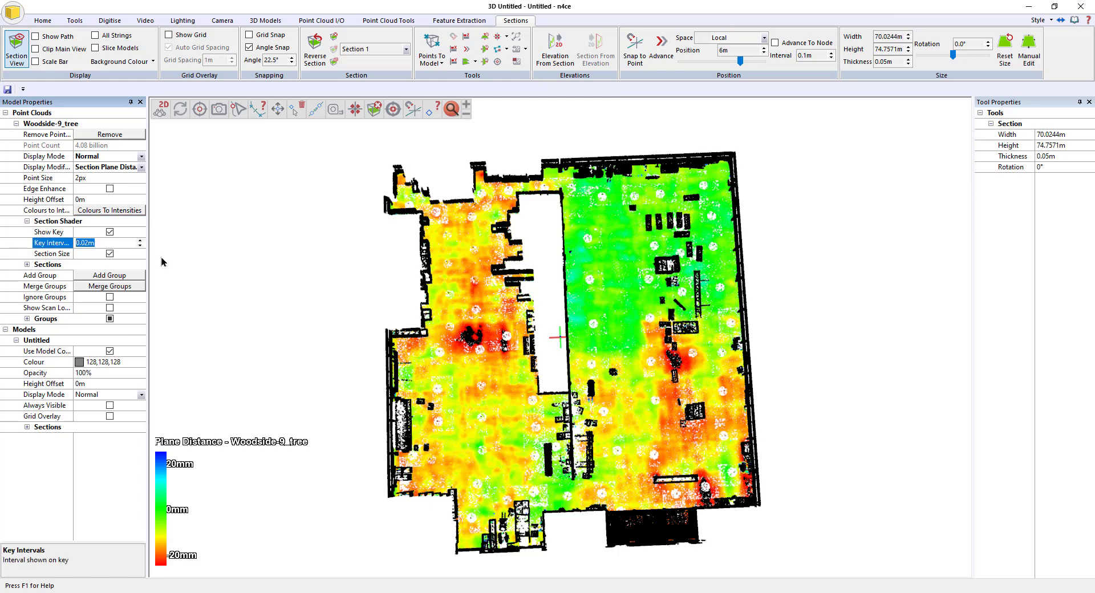
{"action": "type", "text": "0.01"}
{"action": "key", "text": "Return"}
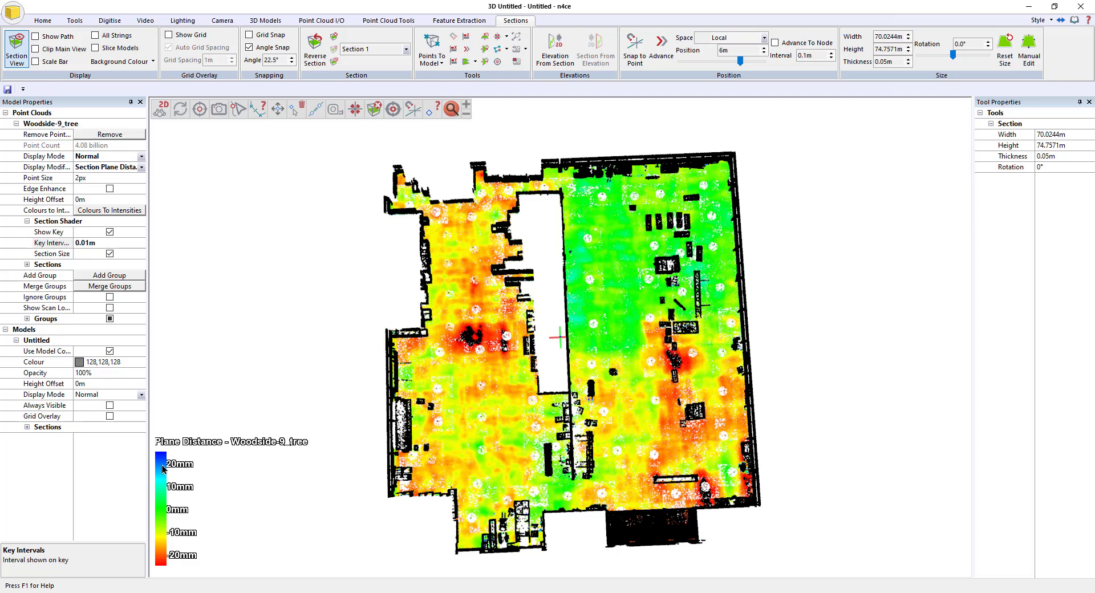
{"action": "left_click_drag", "start_coordinate": [161, 463], "coordinate": [183, 286]}
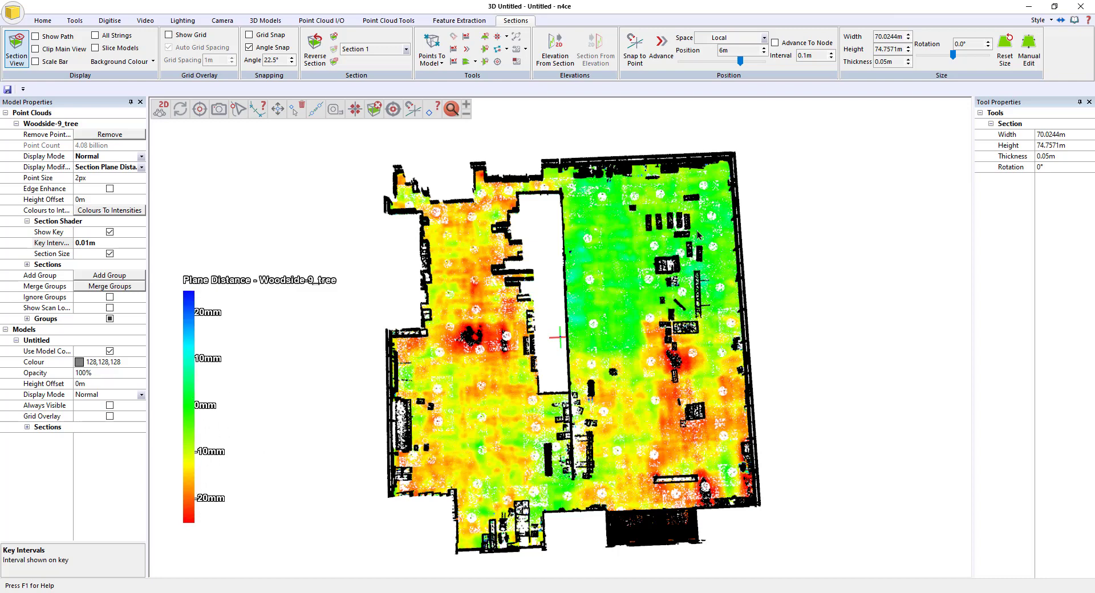
{"action": "double_click", "coordinate": [724, 50]}
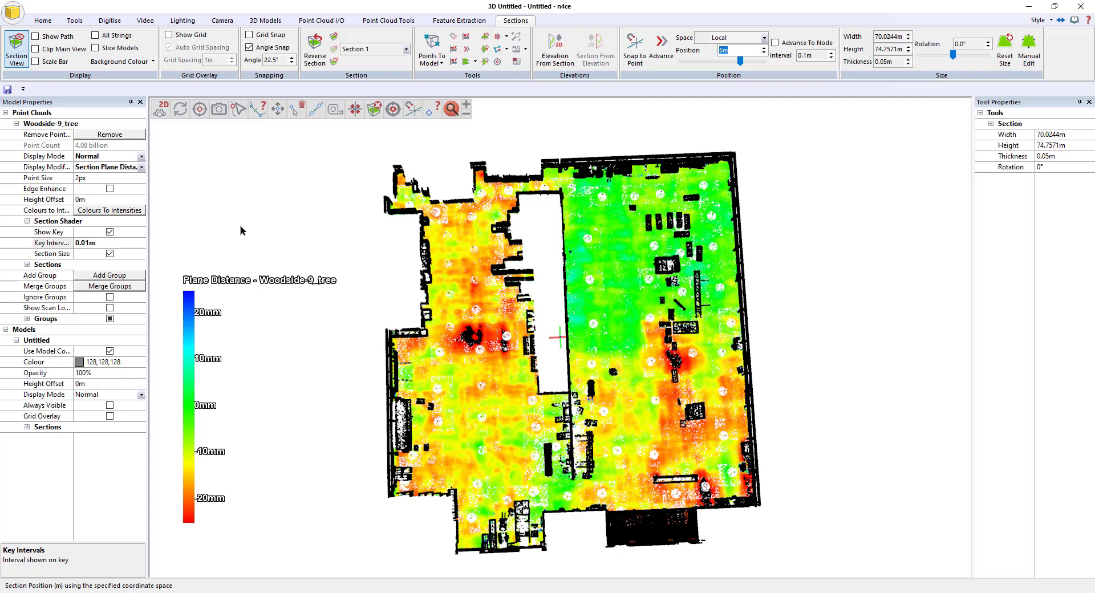
Set up a geo-referenced image export of the floor plan at 8K resolution
{"action": "left_click", "coordinate": [74, 21]}
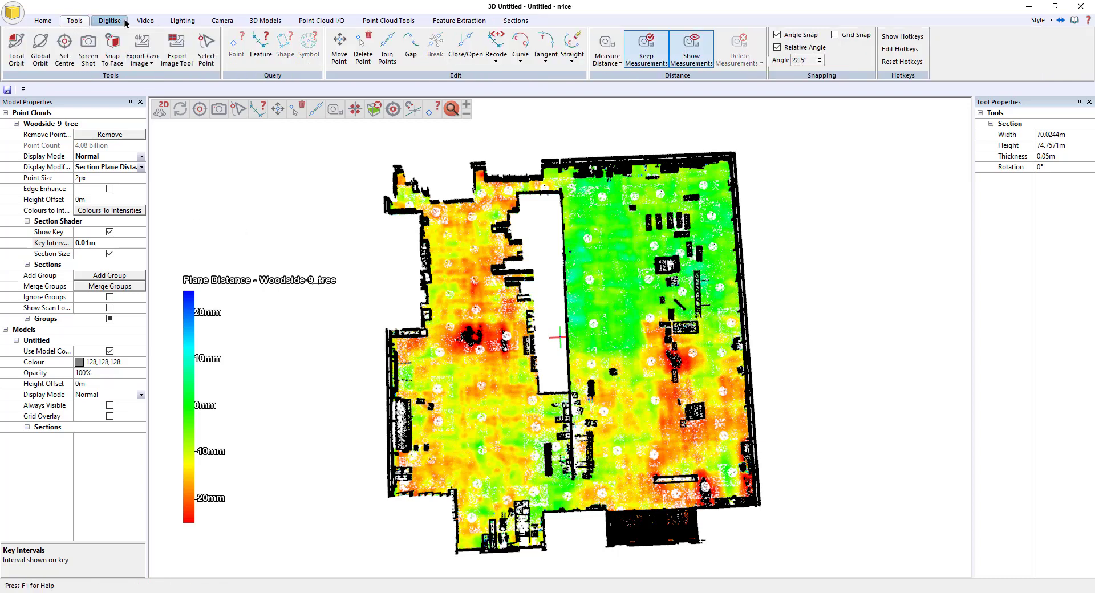
{"action": "left_click", "coordinate": [177, 62]}
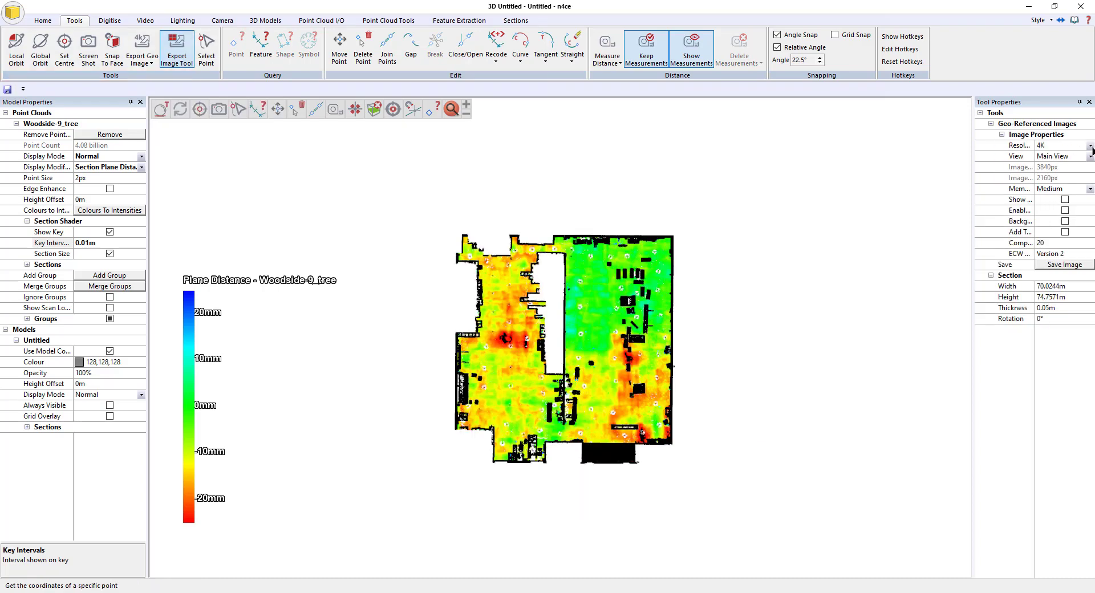
{"action": "left_click", "coordinate": [1068, 145]}
{"action": "left_click", "coordinate": [1055, 184]}
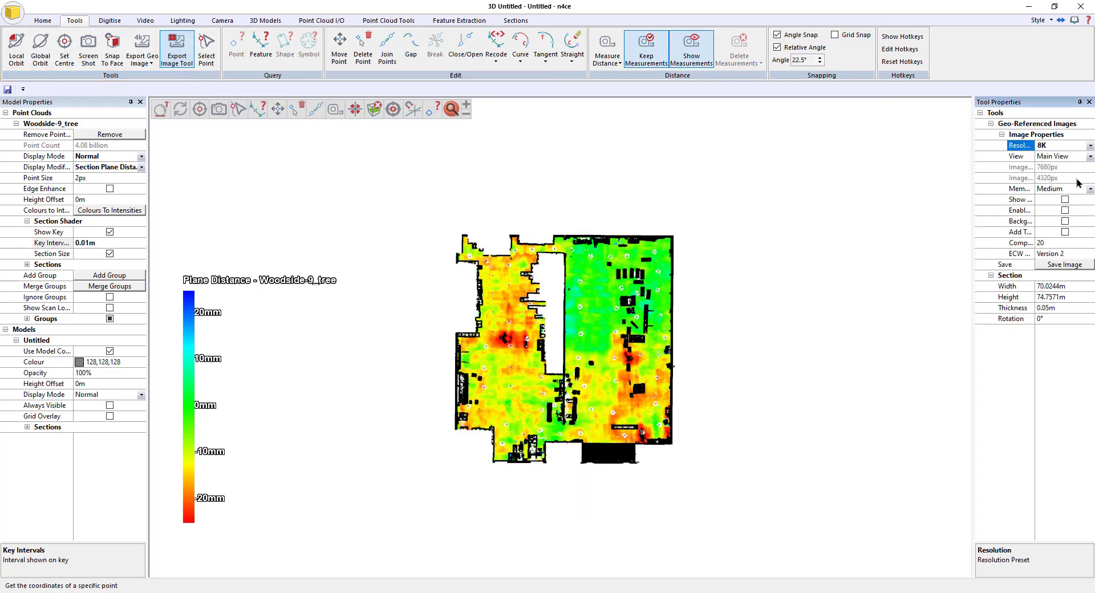
Save the export as FloorFlatness.ecw in ECW format and dismiss the result message
{"action": "left_click", "coordinate": [1060, 268]}
{"action": "type", "text": "Flor"}
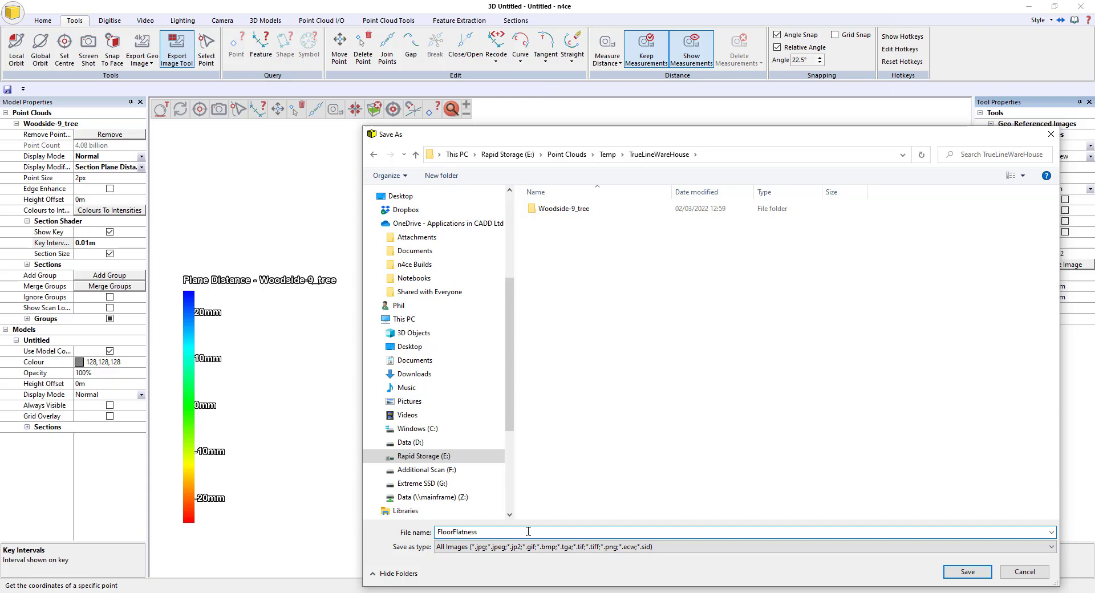
{"action": "left_click", "coordinate": [596, 549]}
{"action": "left_click", "coordinate": [488, 467]}
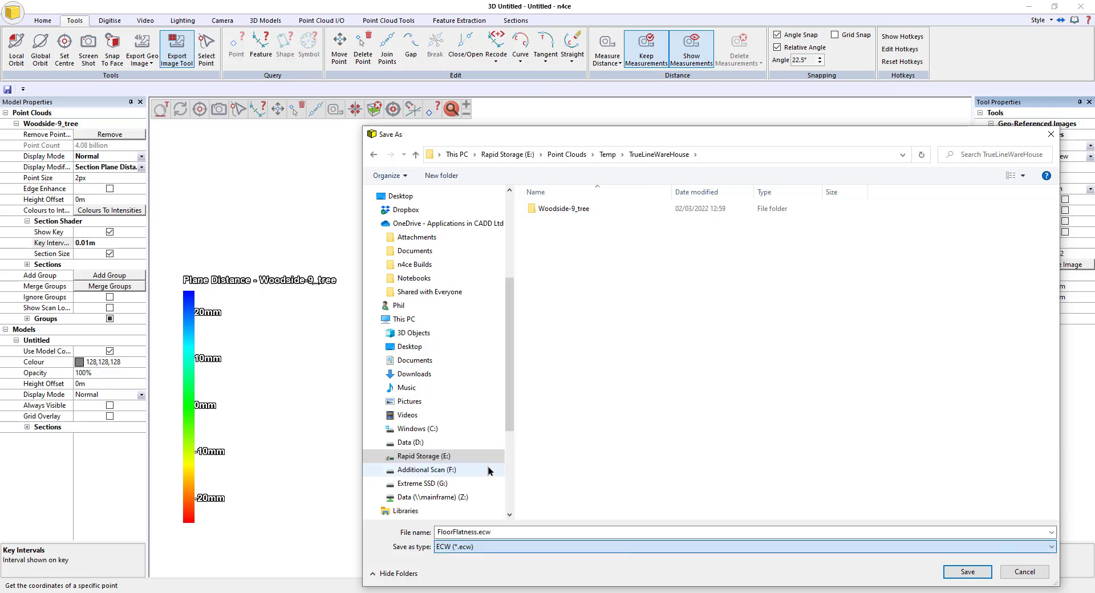
{"action": "left_click", "coordinate": [745, 287]}
{"action": "left_click", "coordinate": [968, 572]}
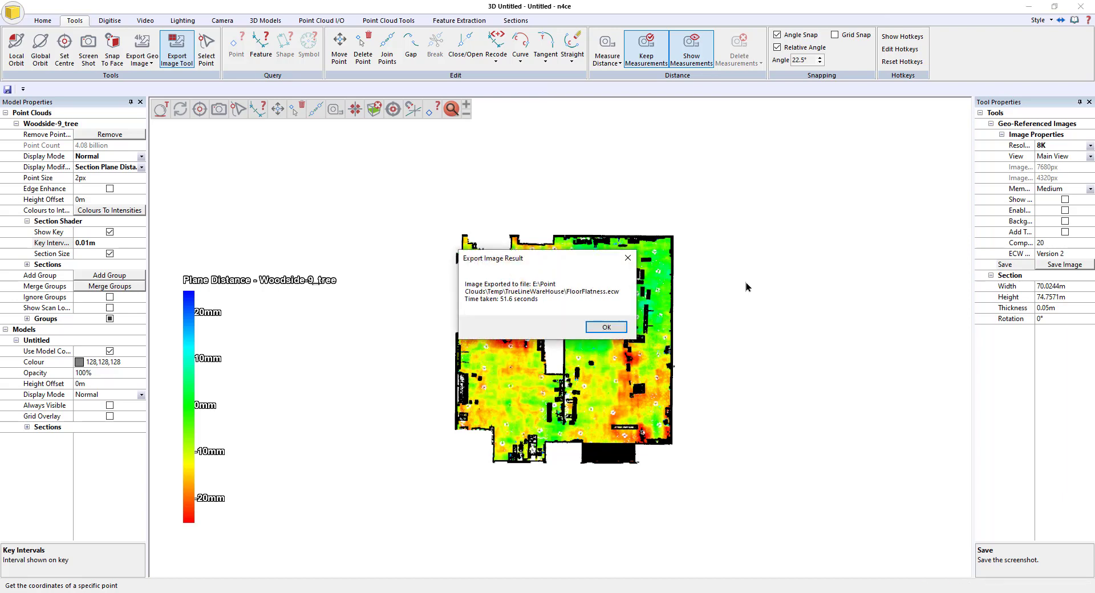
{"action": "left_click", "coordinate": [607, 328]}
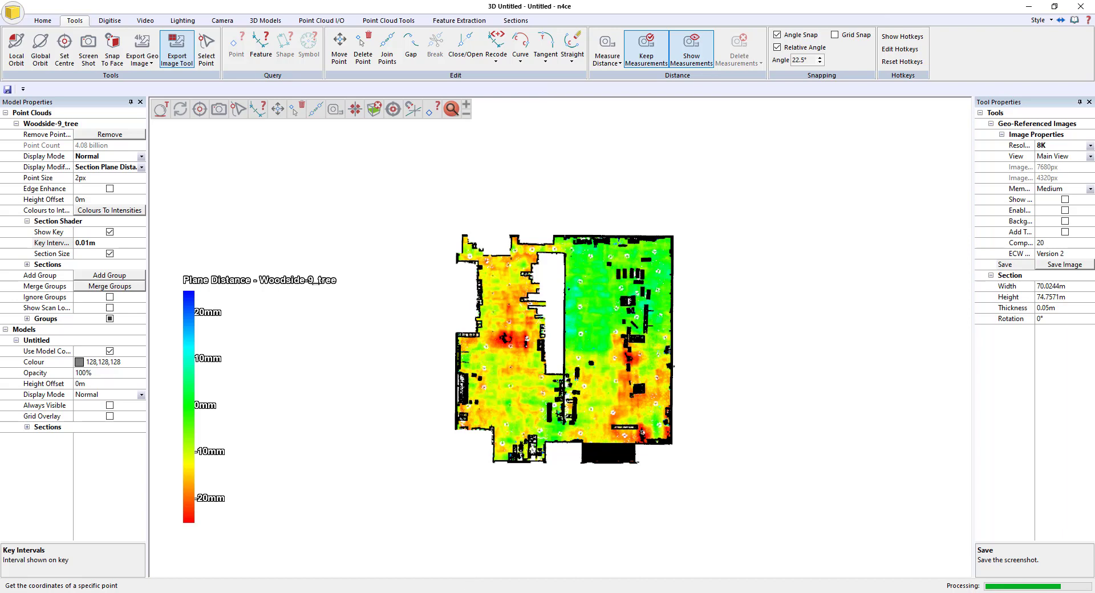
Add the FloorFlatness image as a backcloth in the Model Untitled window and zoom around the plan
{"action": "mouse_move", "coordinate": [237, 592]}
{"action": "left_click", "coordinate": [237, 556]}
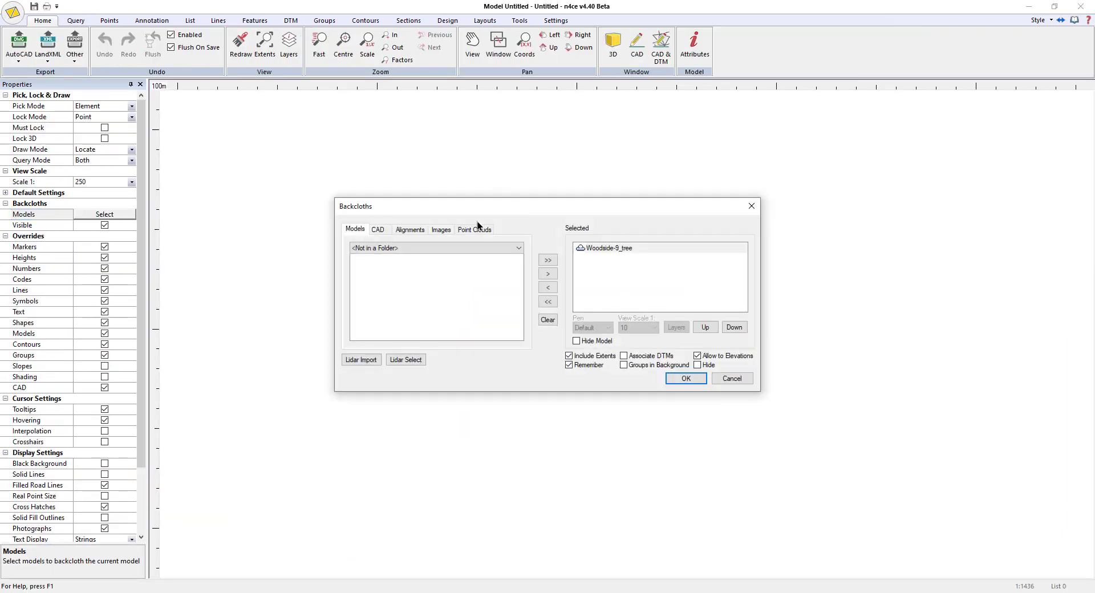
{"action": "left_click", "coordinate": [410, 230]}
{"action": "left_click", "coordinate": [441, 229]}
{"action": "left_click", "coordinate": [439, 259]}
{"action": "left_click", "coordinate": [547, 275]}
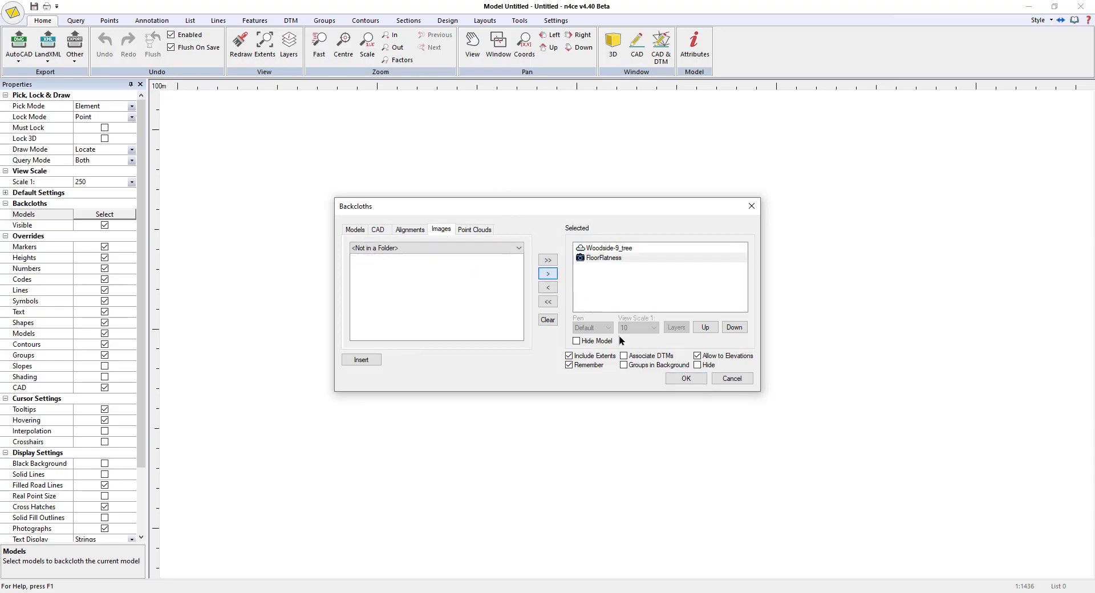
{"action": "left_click", "coordinate": [687, 379]}
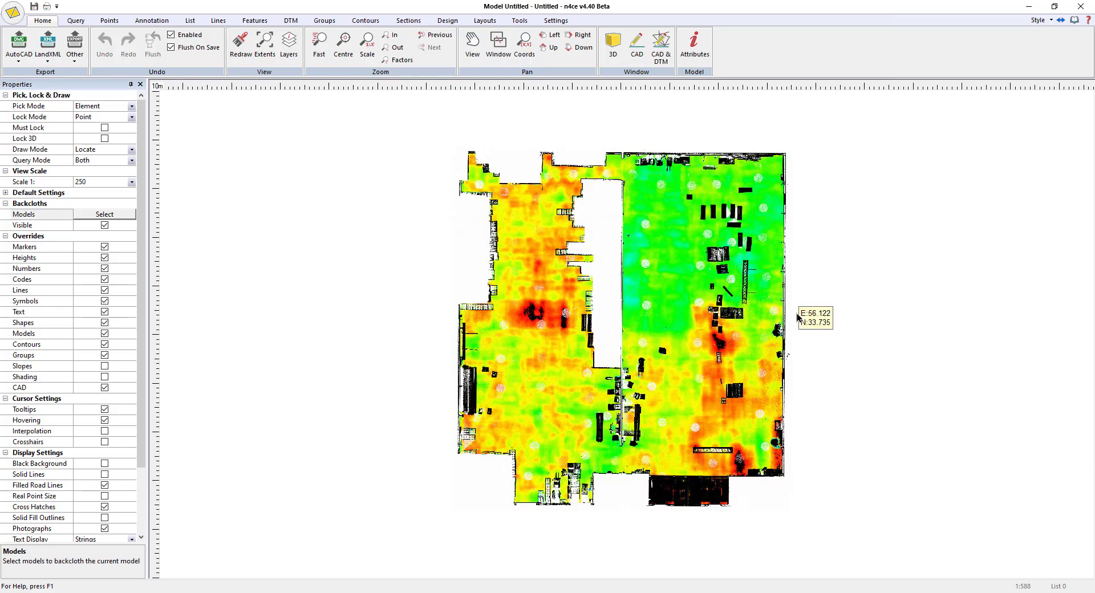
{"action": "scroll", "coordinate": [633, 378], "scroll_direction": "up", "scroll_amount": 5}
{"action": "scroll", "coordinate": [669, 378], "scroll_direction": "down", "scroll_amount": 5}
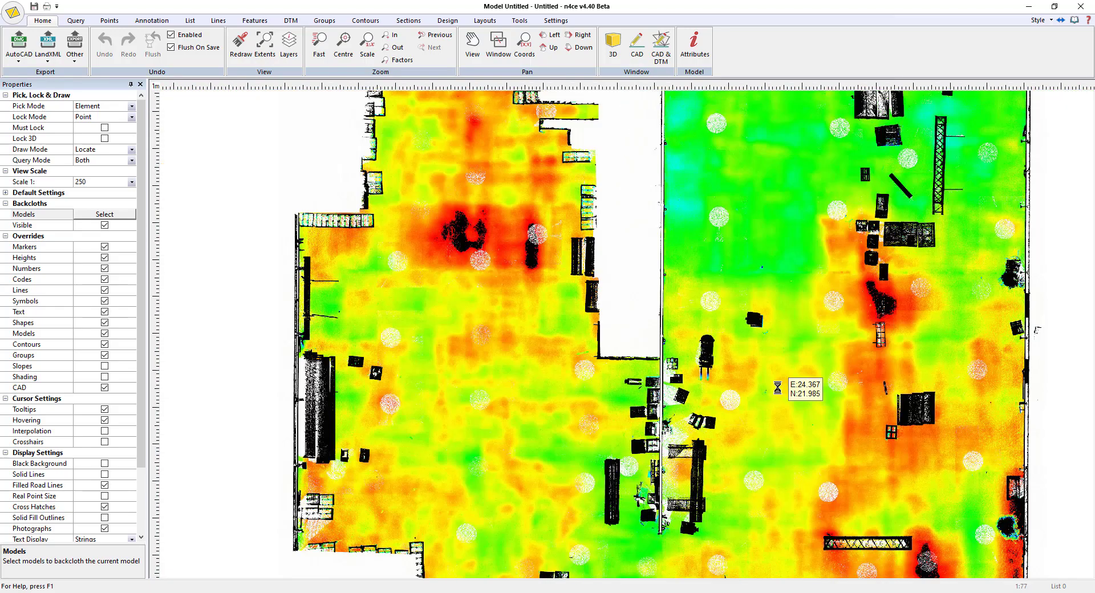
{"action": "scroll", "coordinate": [691, 360], "scroll_direction": "up", "scroll_amount": 3}
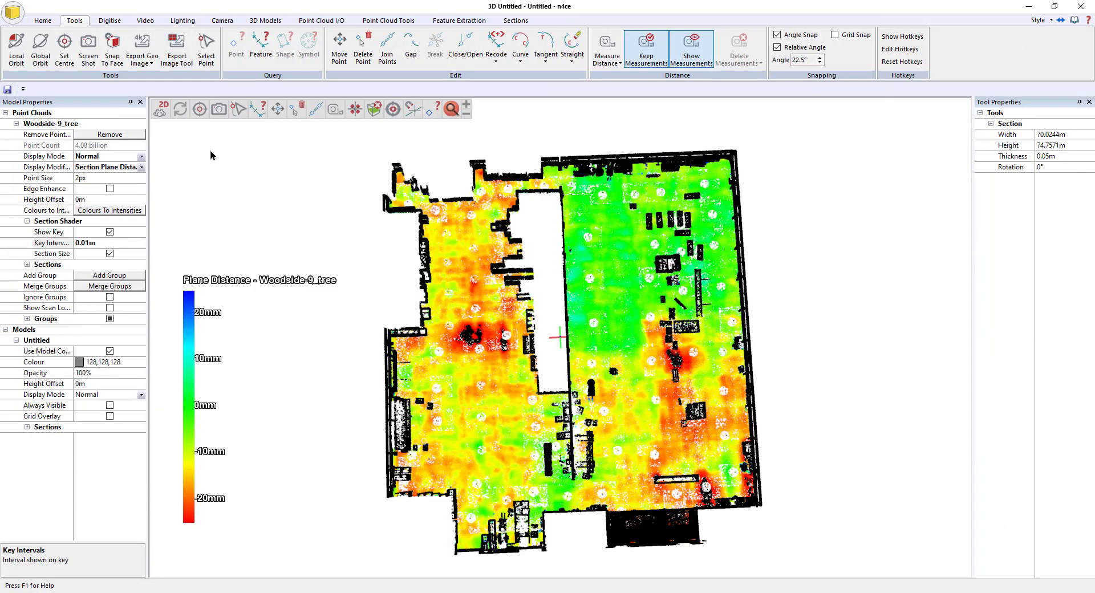
Lower the clipping box top to about 4.24m and move the Plane Distance key higher
{"action": "left_click_drag", "start_coordinate": [351, 347], "coordinate": [497, 319]}
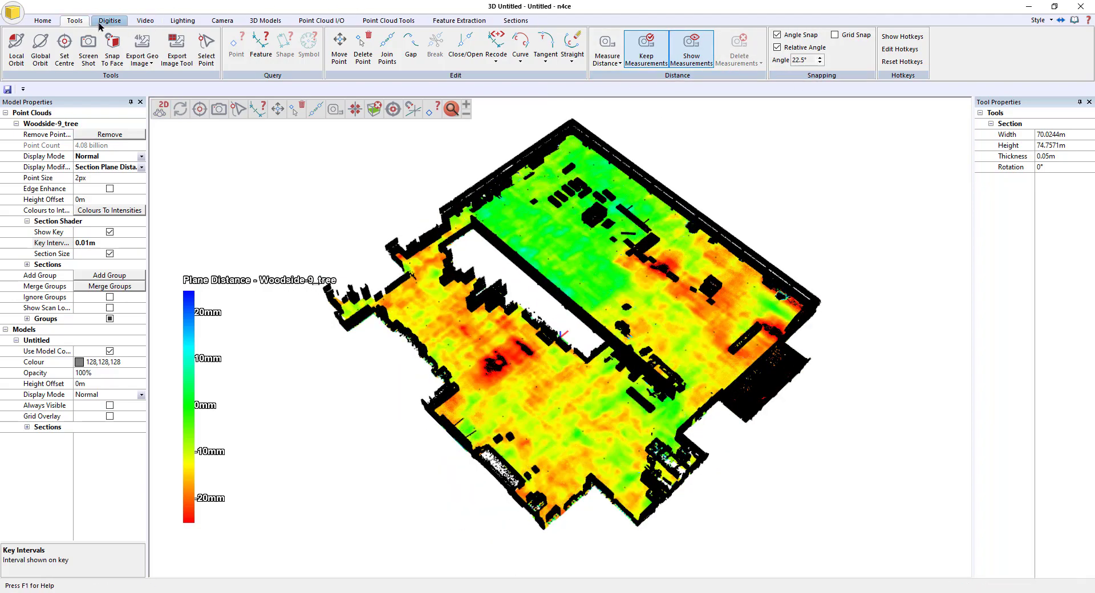
{"action": "left_click", "coordinate": [389, 20]}
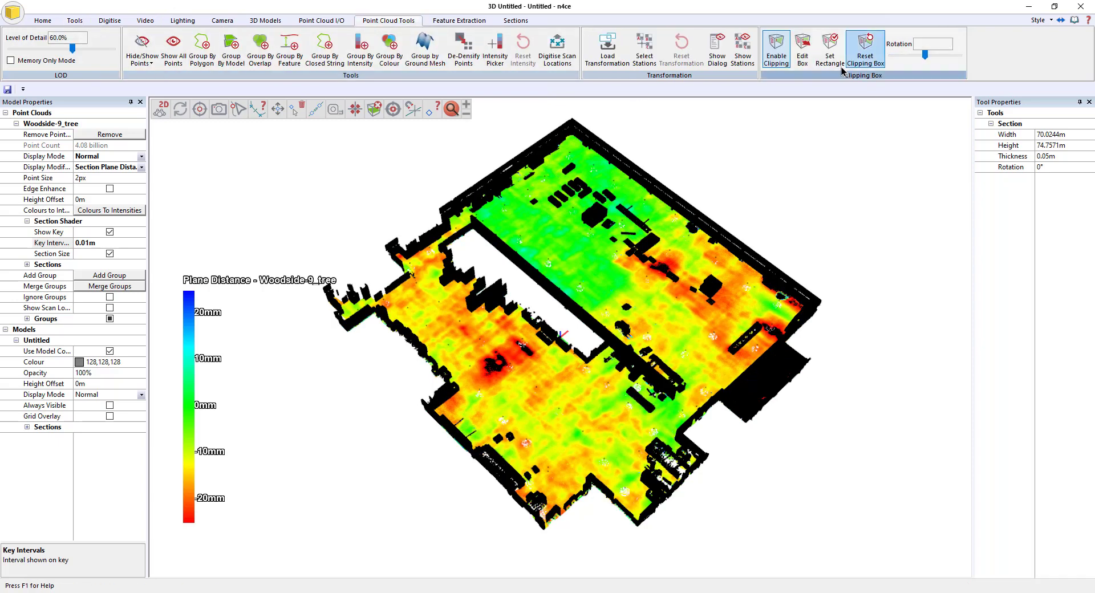
{"action": "left_click", "coordinate": [803, 57]}
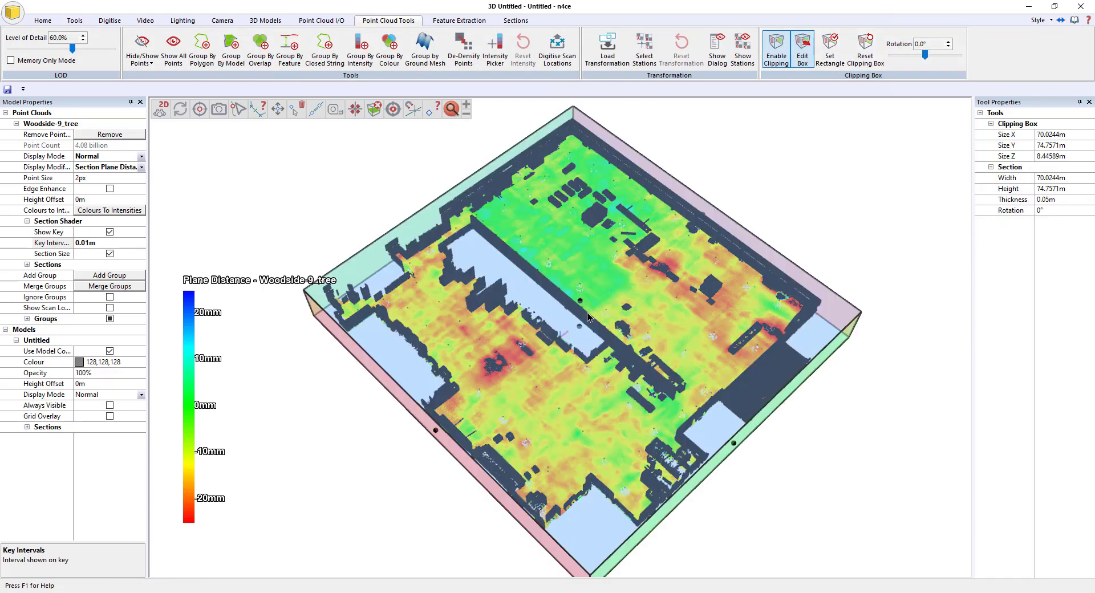
{"action": "left_click_drag", "start_coordinate": [581, 324], "coordinate": [586, 350]}
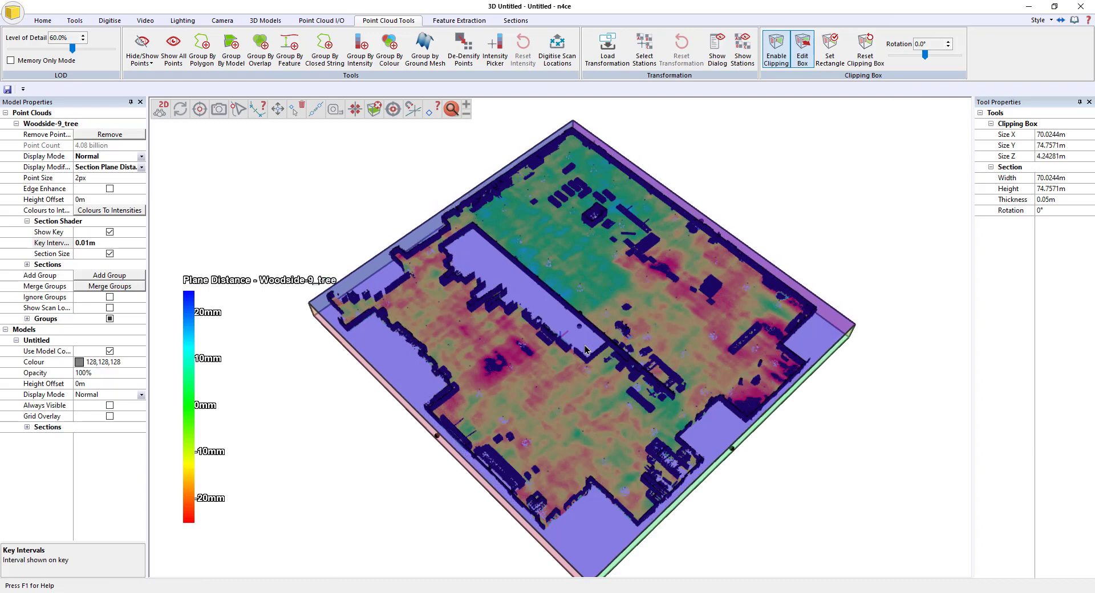
{"action": "left_click", "coordinate": [802, 57]}
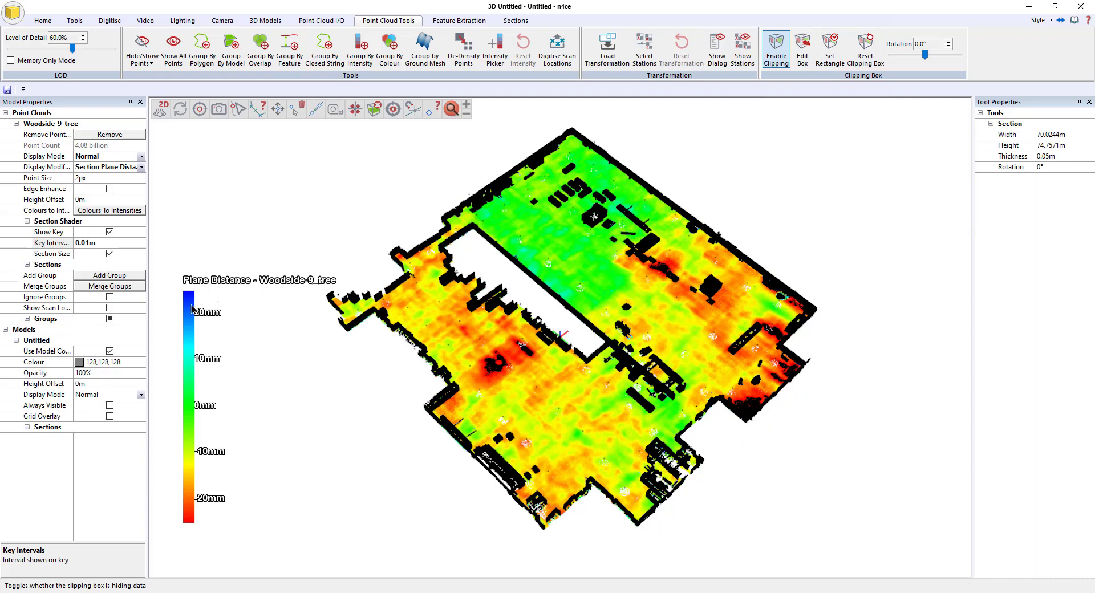
{"action": "left_click_drag", "start_coordinate": [191, 309], "coordinate": [203, 223]}
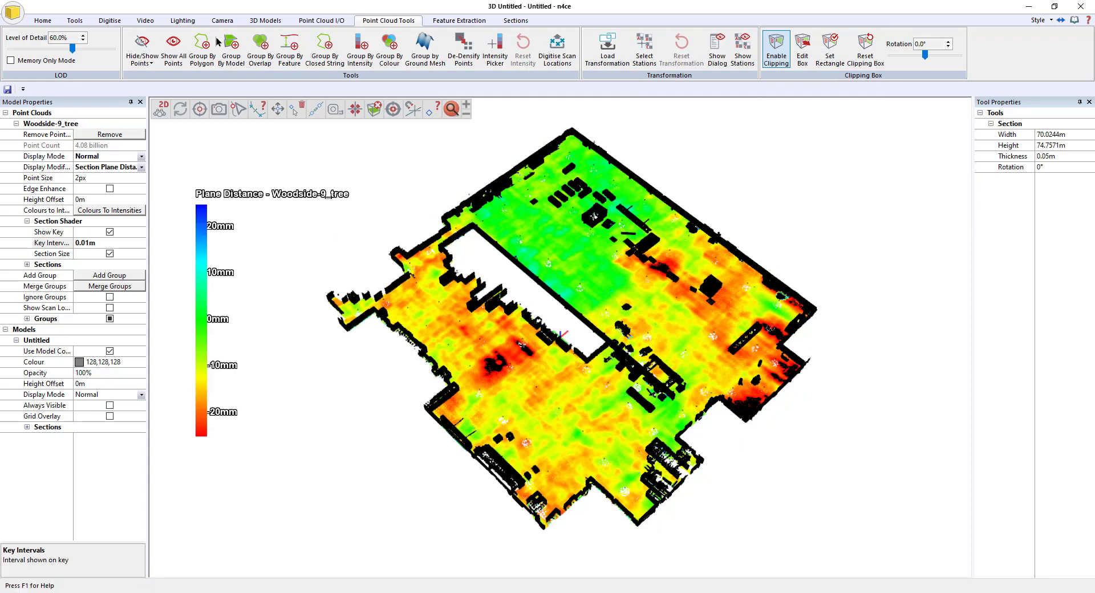
{"action": "left_click", "coordinate": [75, 21]}
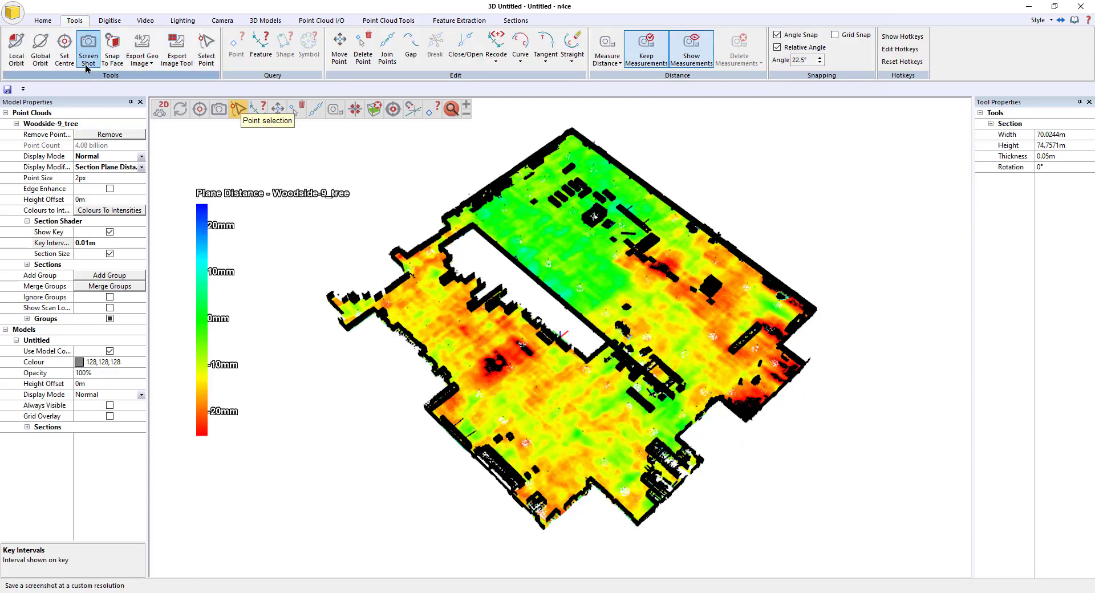
{"action": "left_click", "coordinate": [87, 57]}
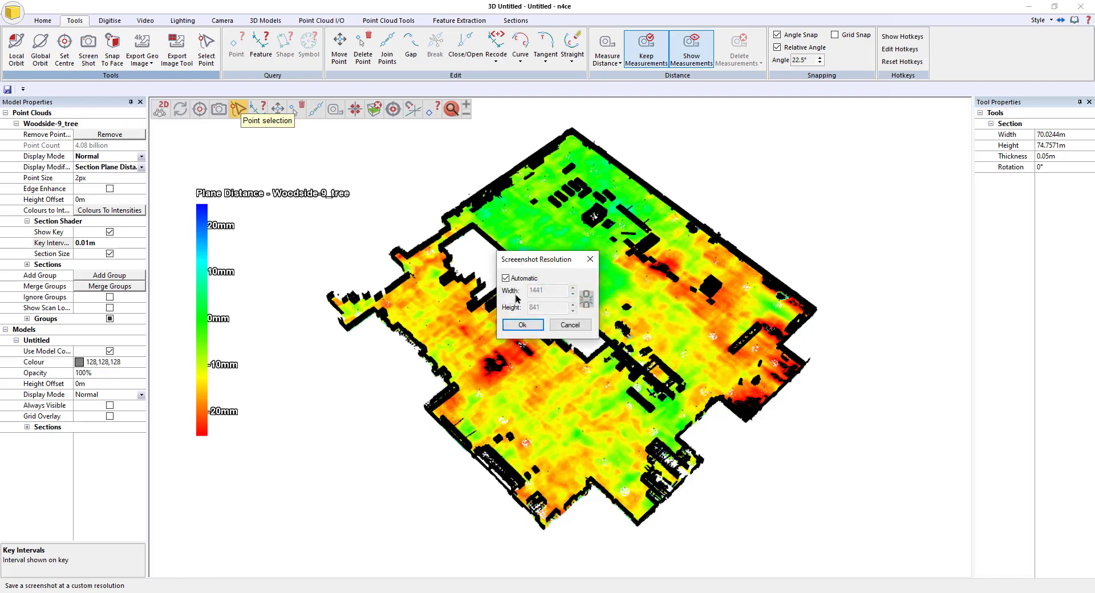
{"action": "left_click", "coordinate": [570, 324]}
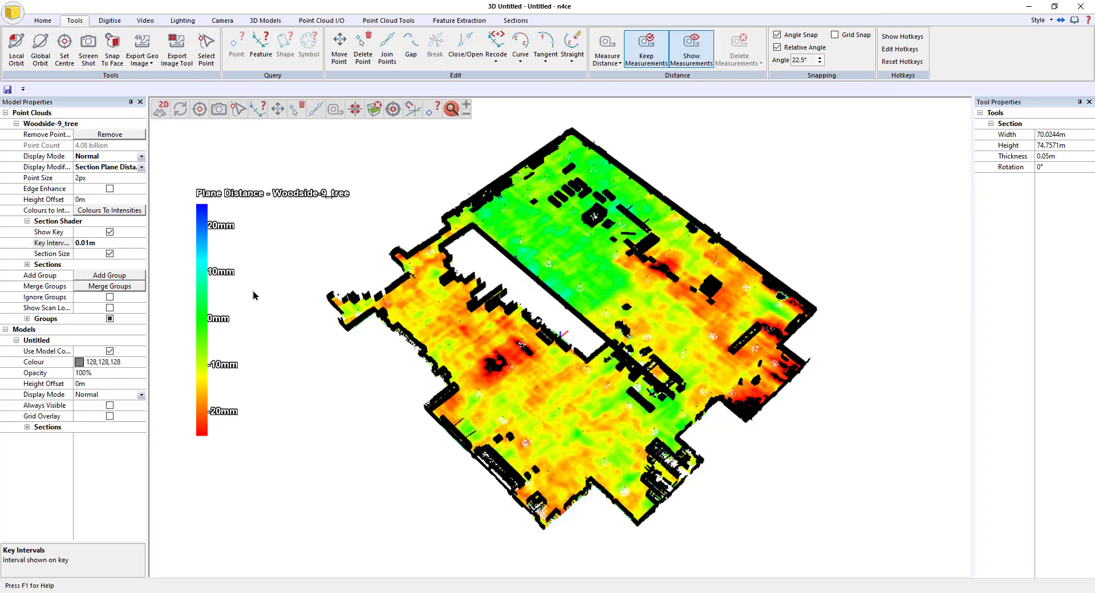
Turn off the plane distance modifier and colour the cloud by intensity
{"action": "left_click", "coordinate": [139, 168]}
{"action": "left_click", "coordinate": [98, 180]}
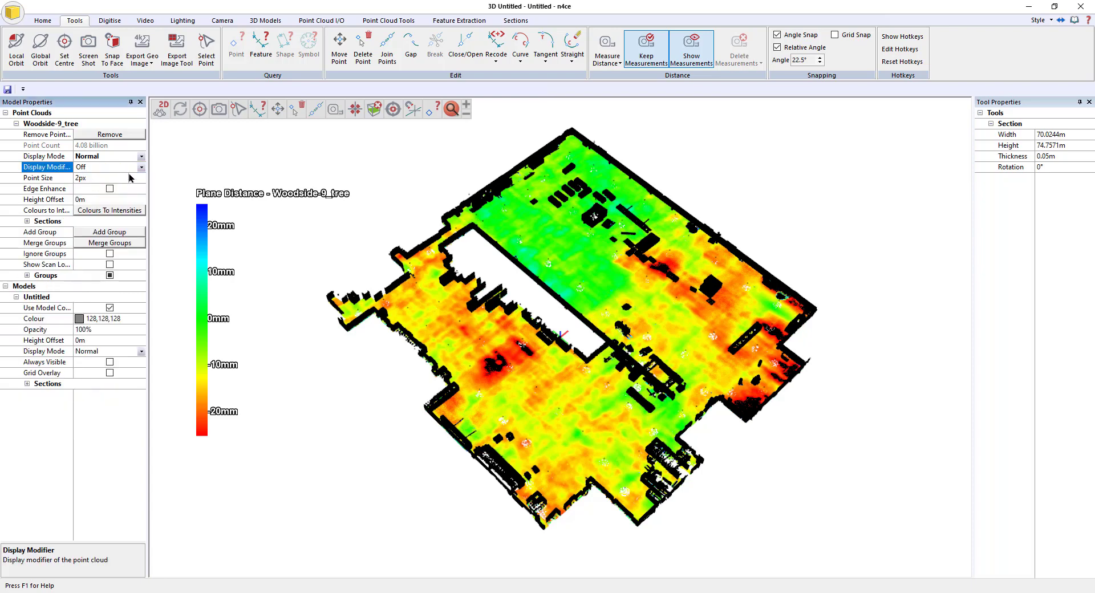
{"action": "left_click", "coordinate": [141, 156]}
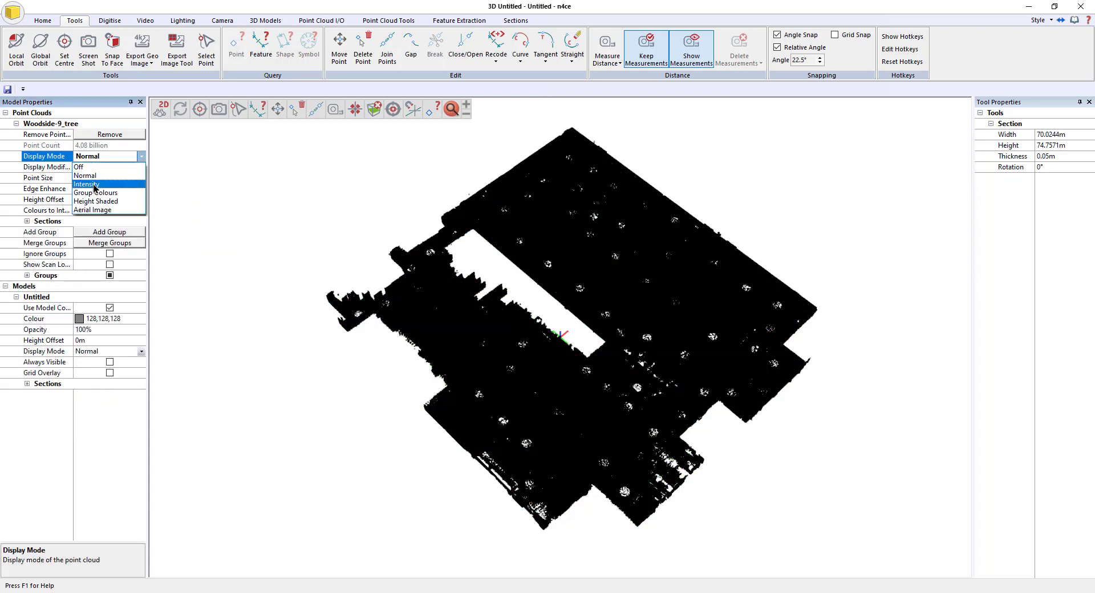
{"action": "left_click", "coordinate": [92, 184]}
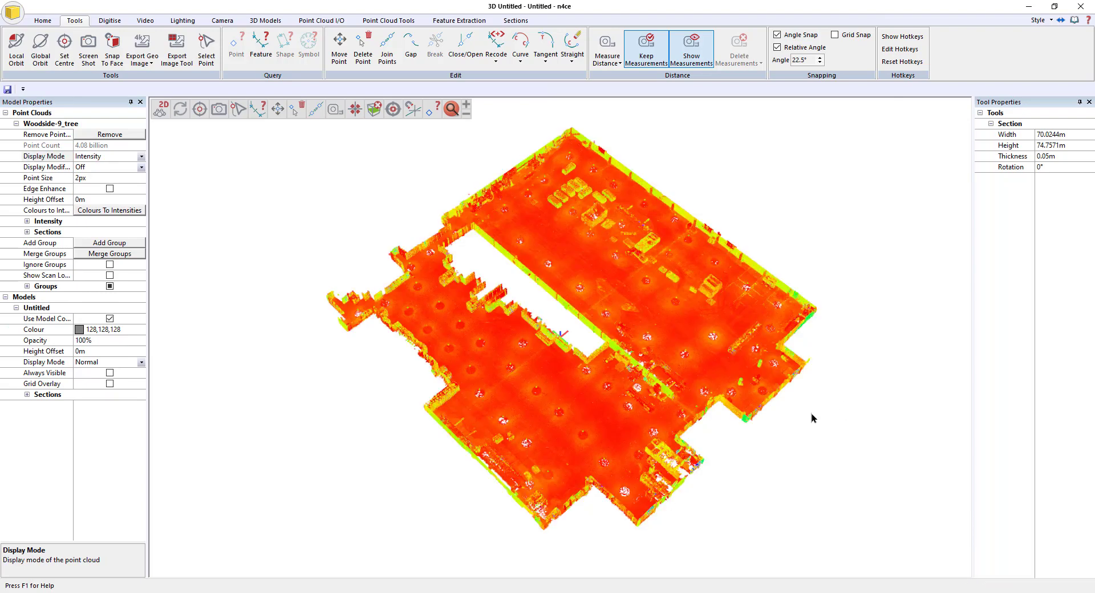
{"action": "left_click_drag", "start_coordinate": [673, 392], "coordinate": [721, 117]}
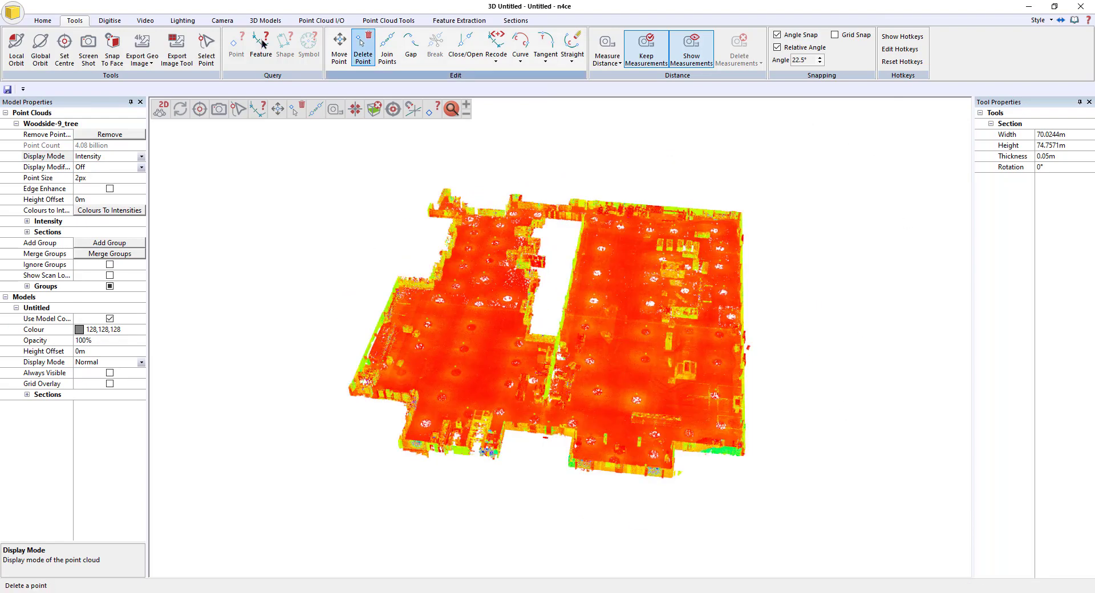
Clear the current section, returning its position to 0m
{"action": "left_click", "coordinate": [524, 21]}
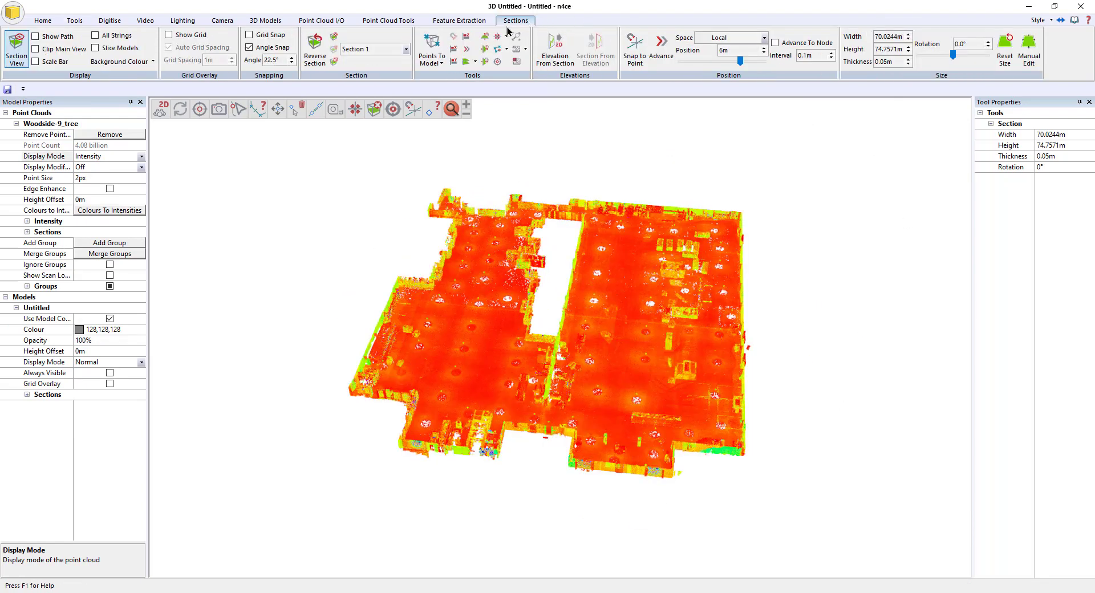
{"action": "left_click", "coordinate": [331, 47]}
{"action": "left_click", "coordinate": [560, 327]}
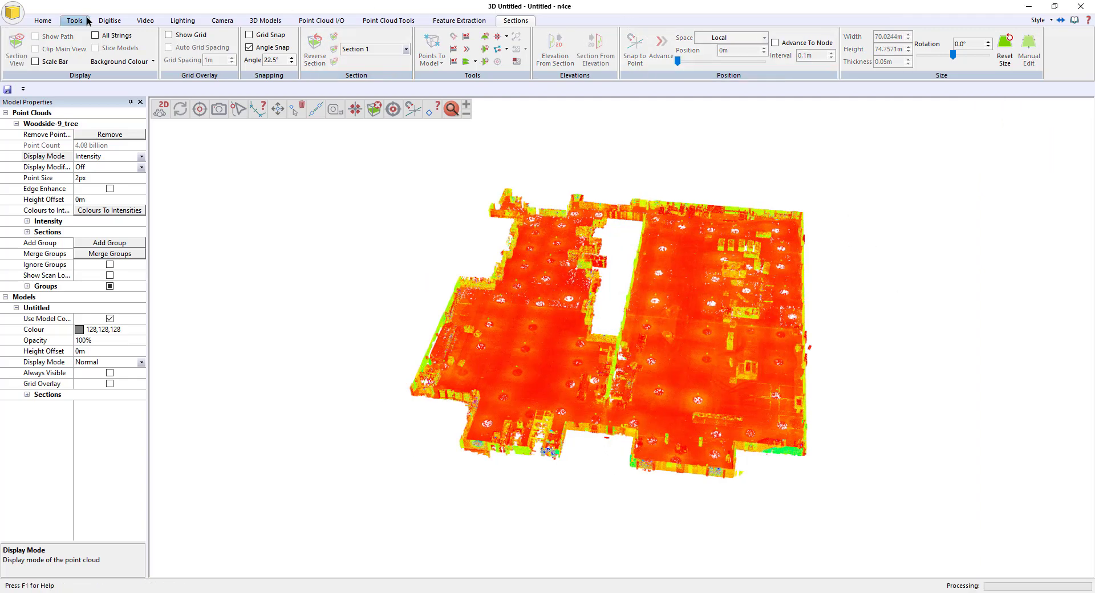
Lower the clipping box top to about 2.97m and zoom in on the floor slab
{"action": "left_click", "coordinate": [388, 20]}
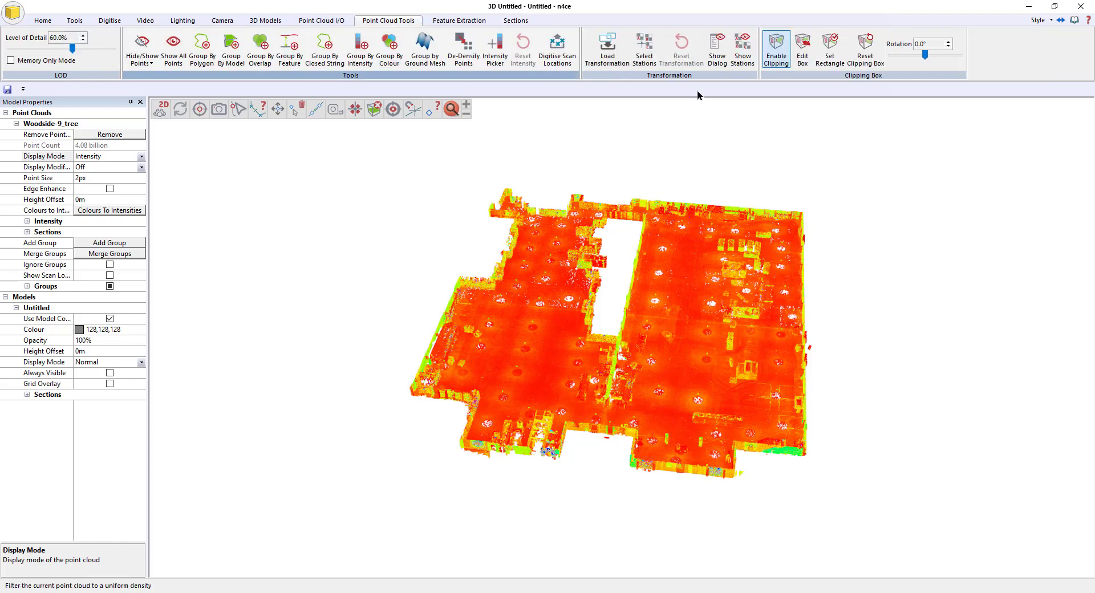
{"action": "left_click", "coordinate": [797, 60]}
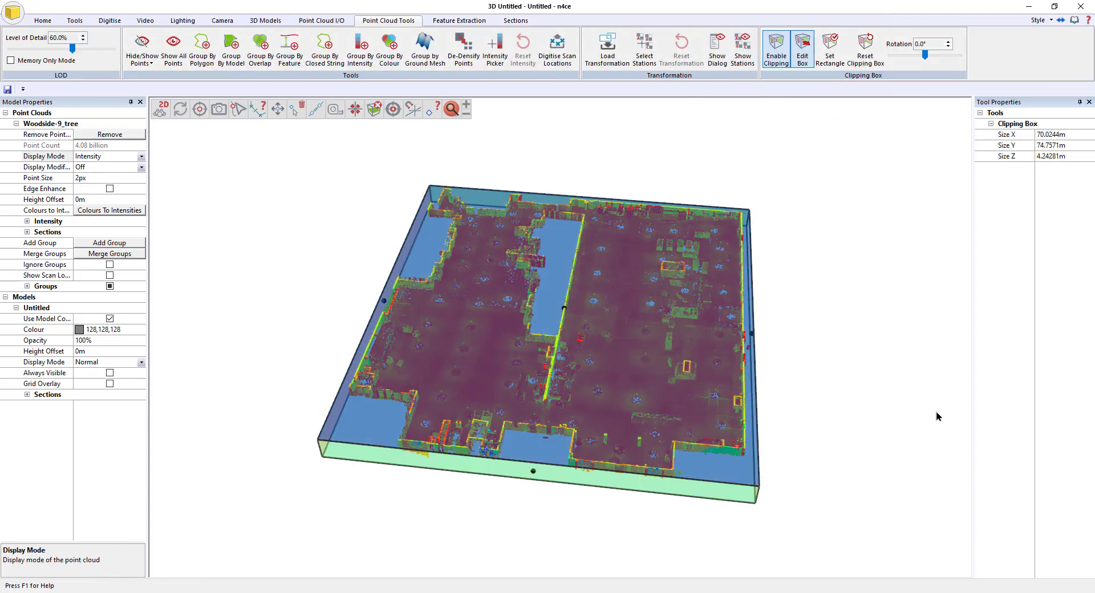
{"action": "left_click_drag", "start_coordinate": [558, 293], "coordinate": [557, 305]}
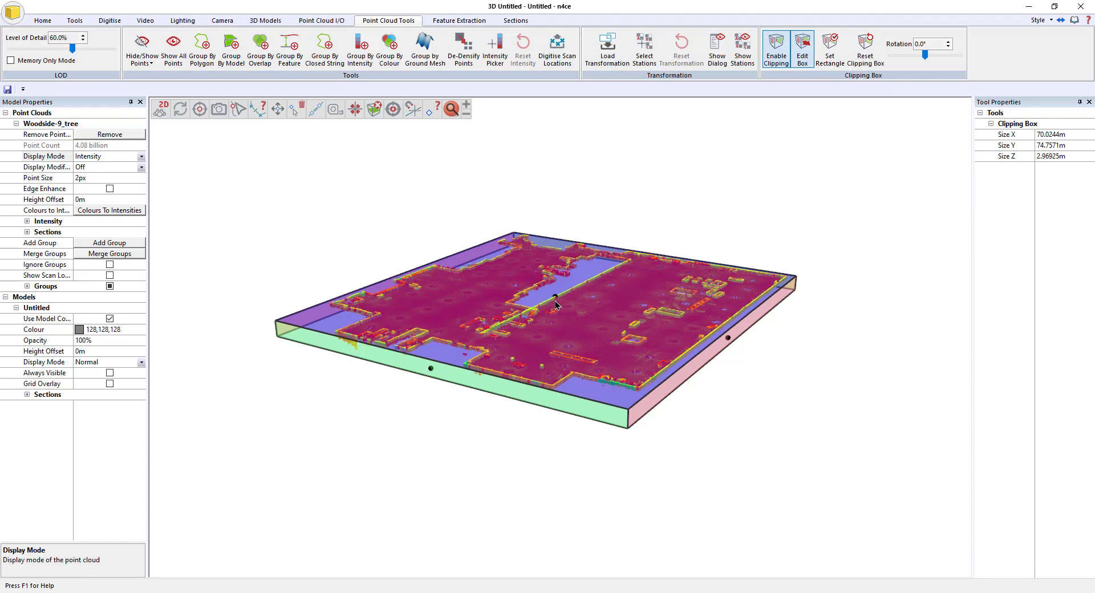
{"action": "left_click", "coordinate": [802, 50]}
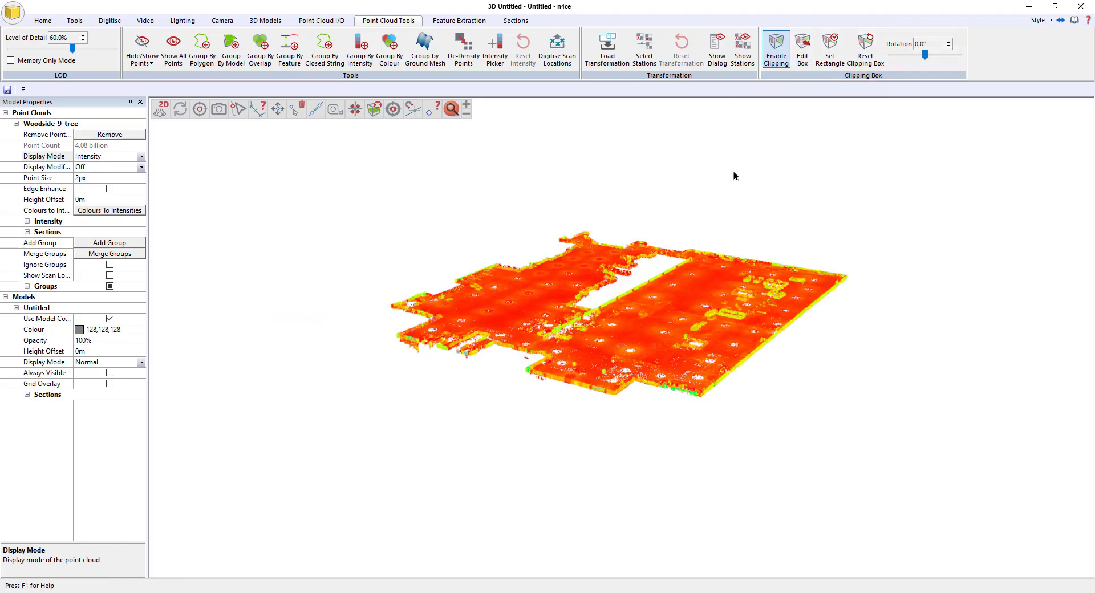
{"action": "scroll", "coordinate": [734, 177], "scroll_direction": "up", "scroll_amount": 5}
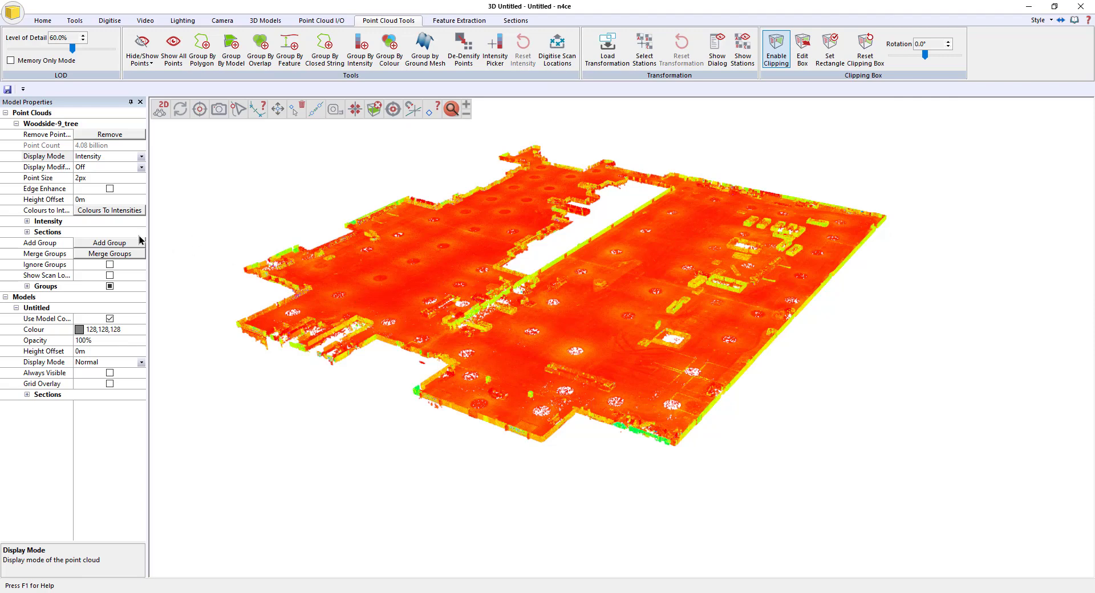
{"action": "left_click", "coordinate": [27, 286]}
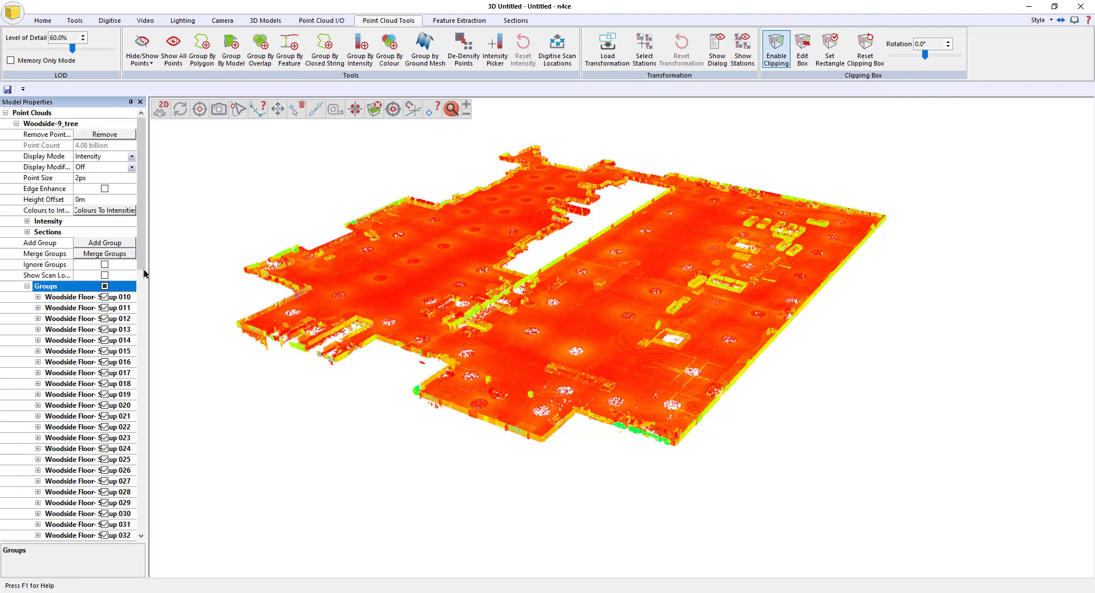
{"action": "left_click_drag", "start_coordinate": [142, 258], "coordinate": [145, 504]}
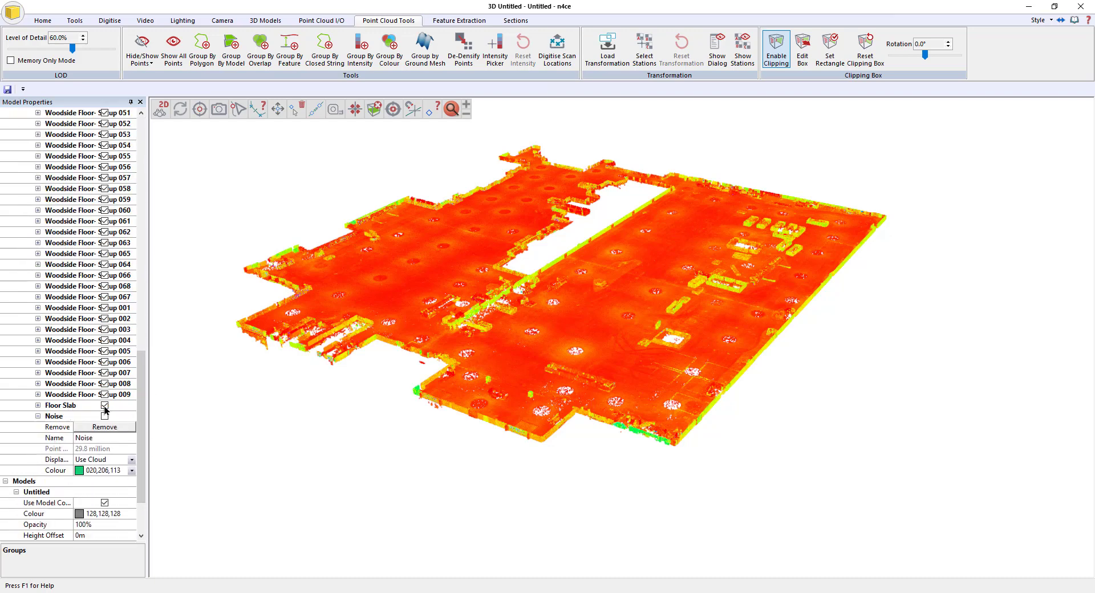
{"action": "left_click", "coordinate": [39, 406]}
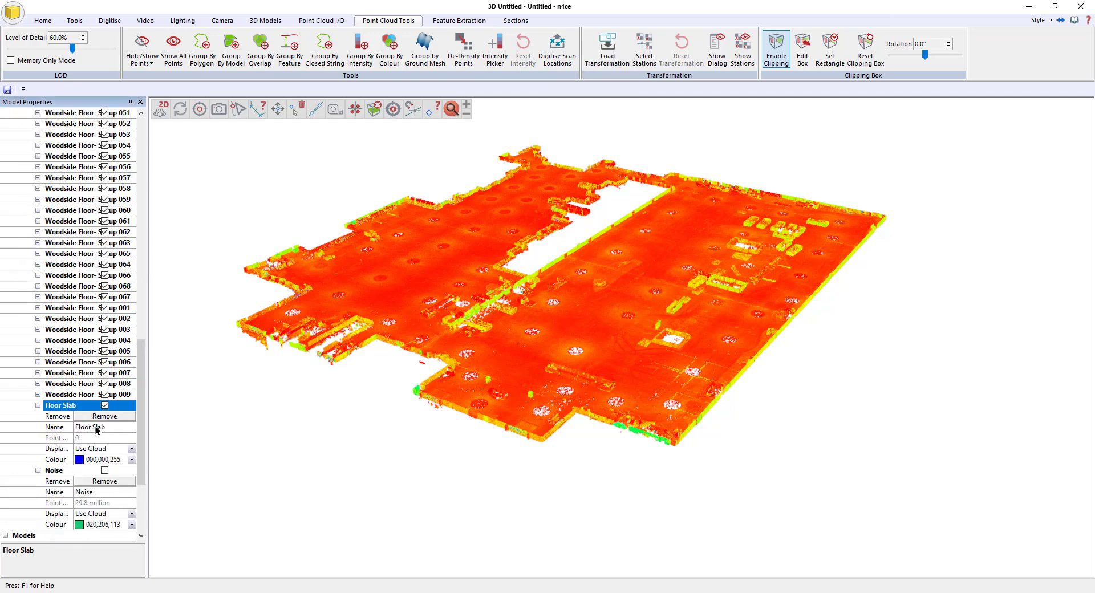
{"action": "left_click", "coordinate": [104, 470]}
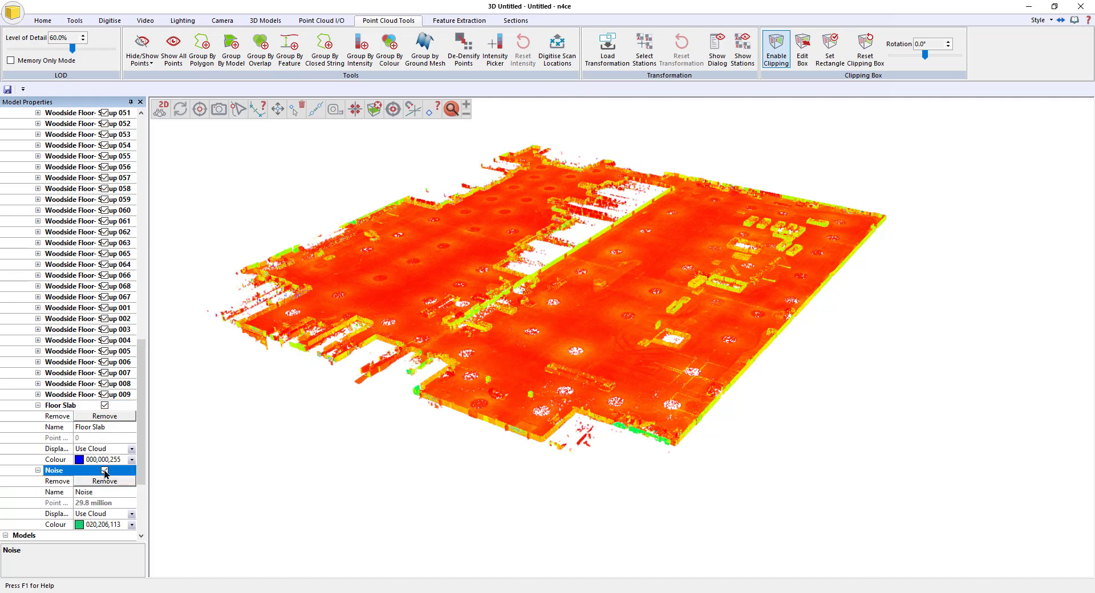
{"action": "left_click", "coordinate": [104, 471]}
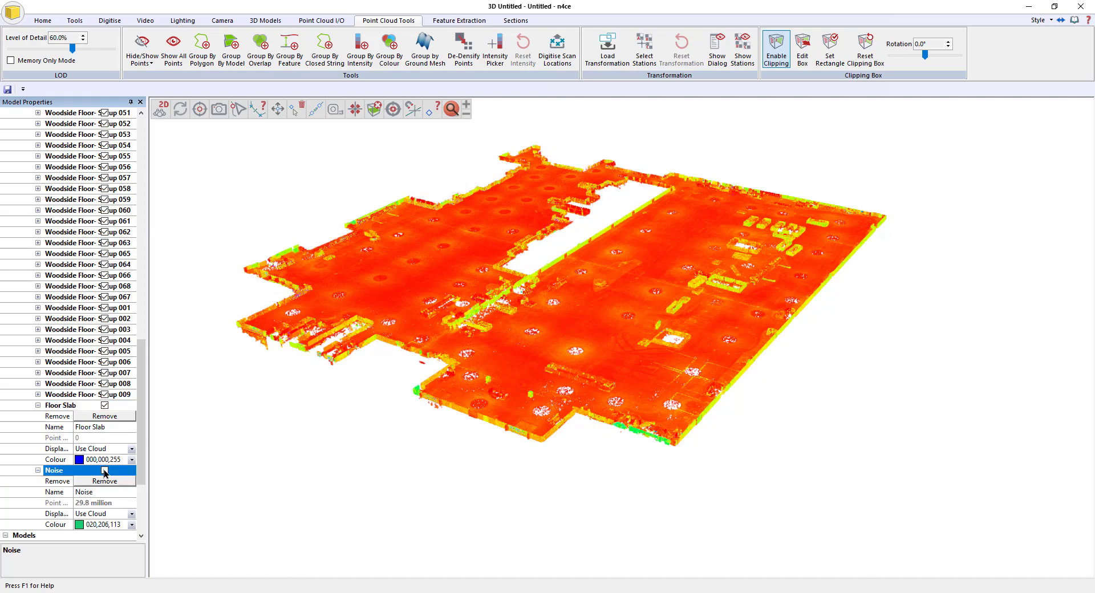
{"action": "left_click", "coordinate": [38, 470]}
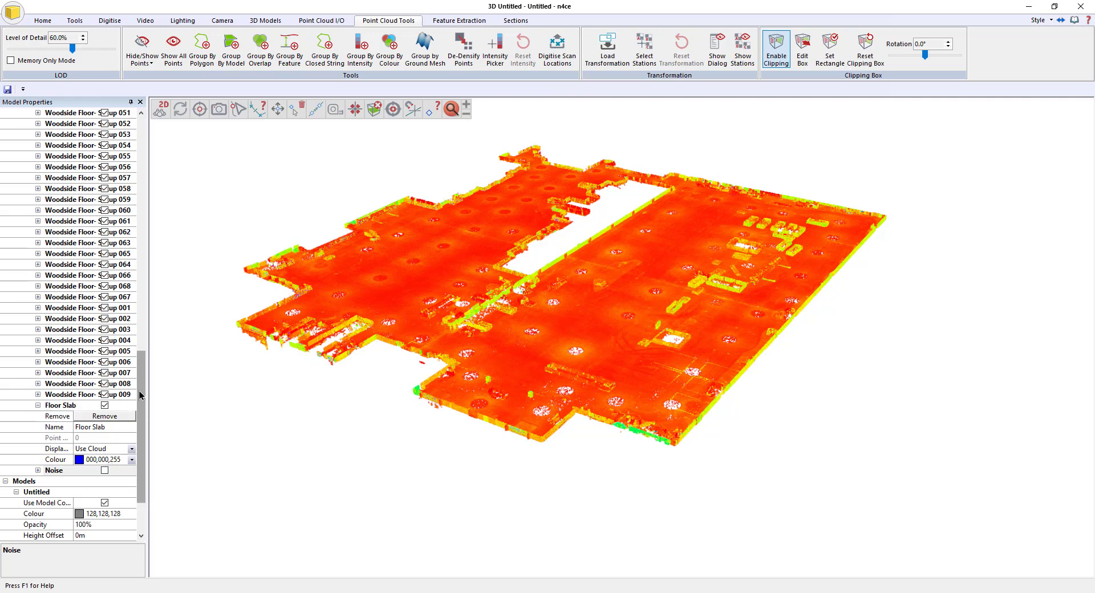
{"action": "scroll", "coordinate": [50, 269], "scroll_direction": "up", "scroll_amount": 15}
{"action": "left_click", "coordinate": [27, 286]}
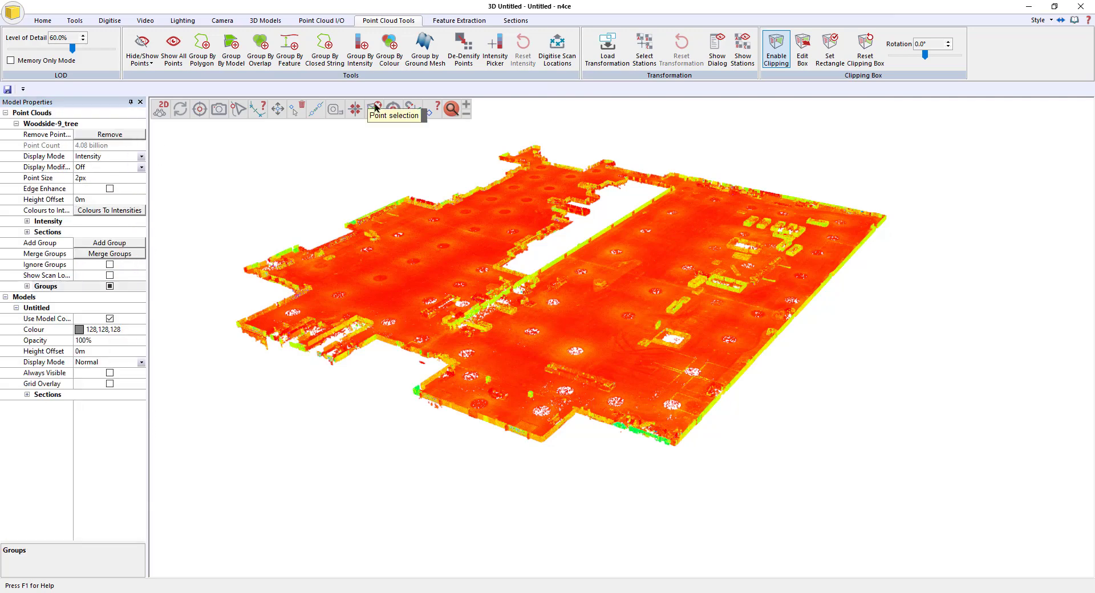
Start ground classification targeting Floor Slab with the General Ground preset
{"action": "left_click", "coordinate": [432, 49]}
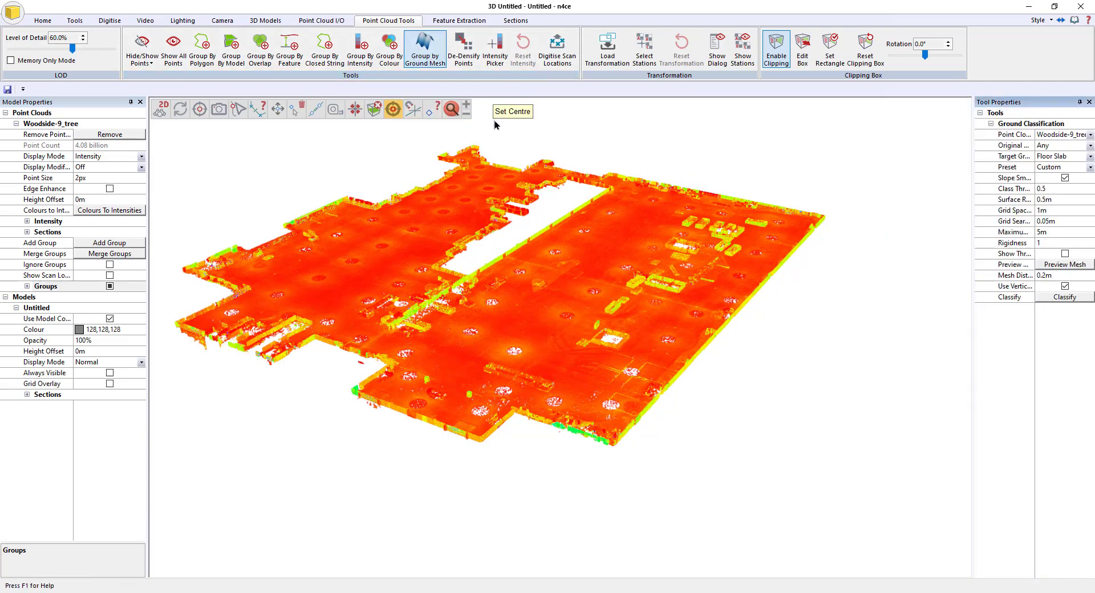
{"action": "left_click", "coordinate": [1091, 158]}
{"action": "left_click", "coordinate": [1084, 157]}
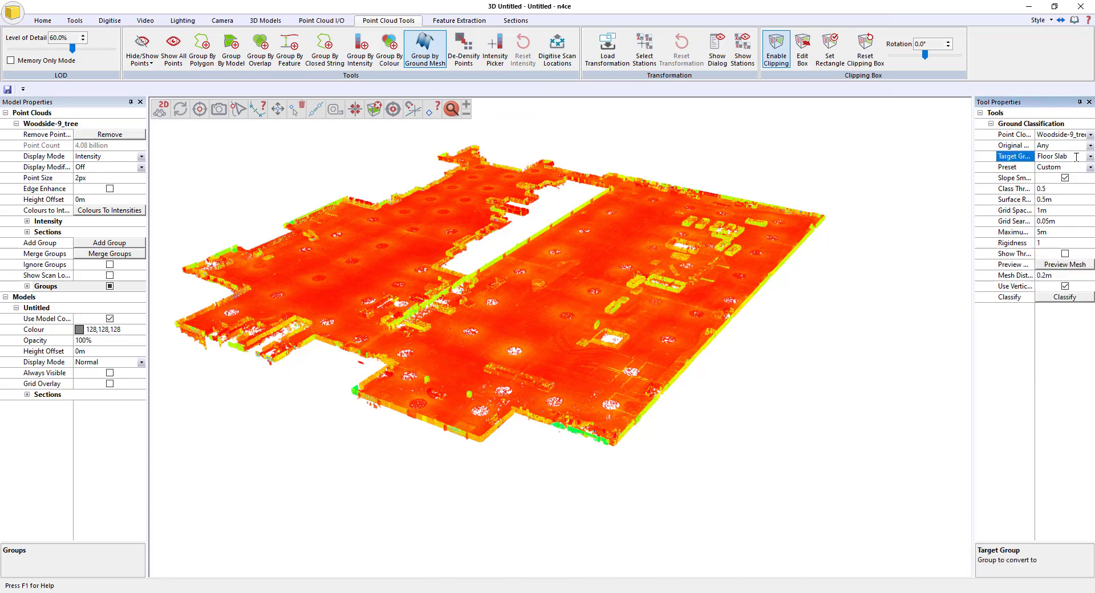
{"action": "left_click", "coordinate": [1005, 157]}
{"action": "left_click", "coordinate": [1090, 168]}
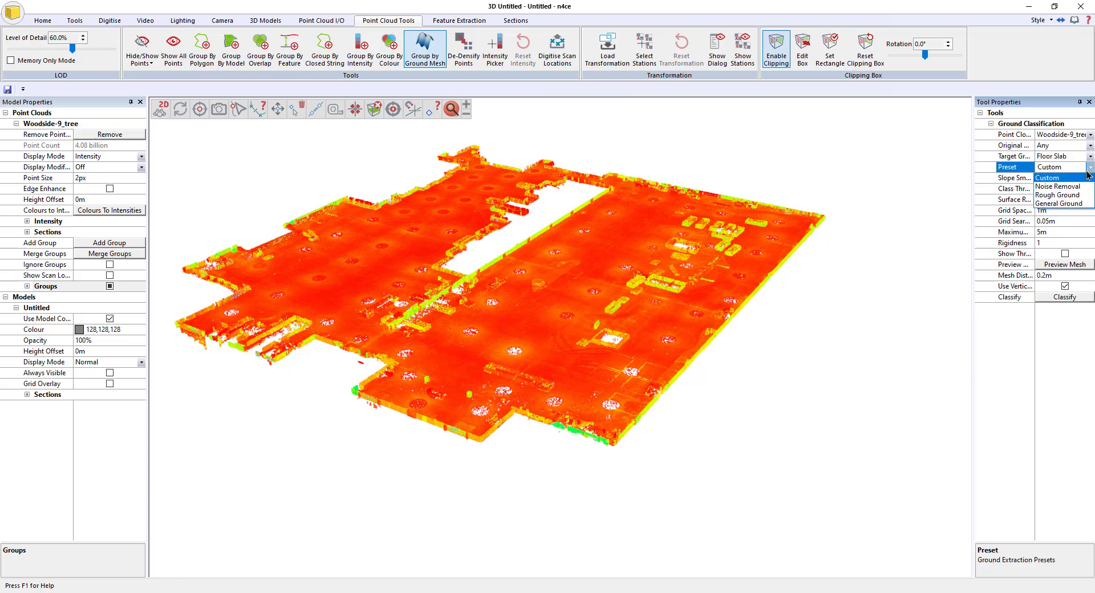
{"action": "left_click", "coordinate": [1060, 204]}
Set the grid search radius to 0.05m, show the mesh through the cloud, and preview it
{"action": "left_click", "coordinate": [1050, 200]}
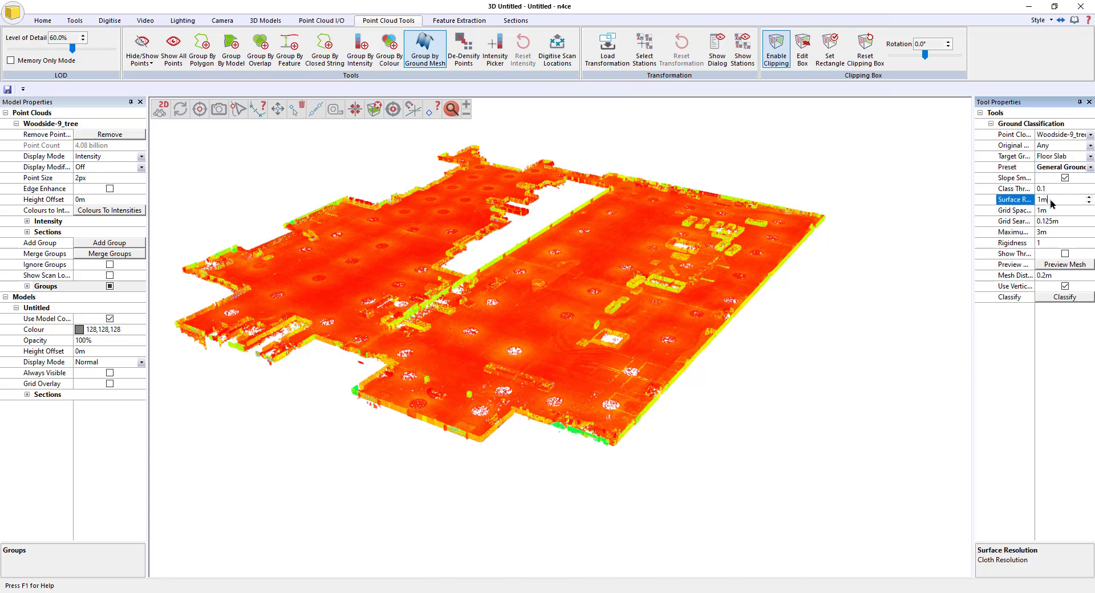
{"action": "left_click", "coordinate": [1054, 210]}
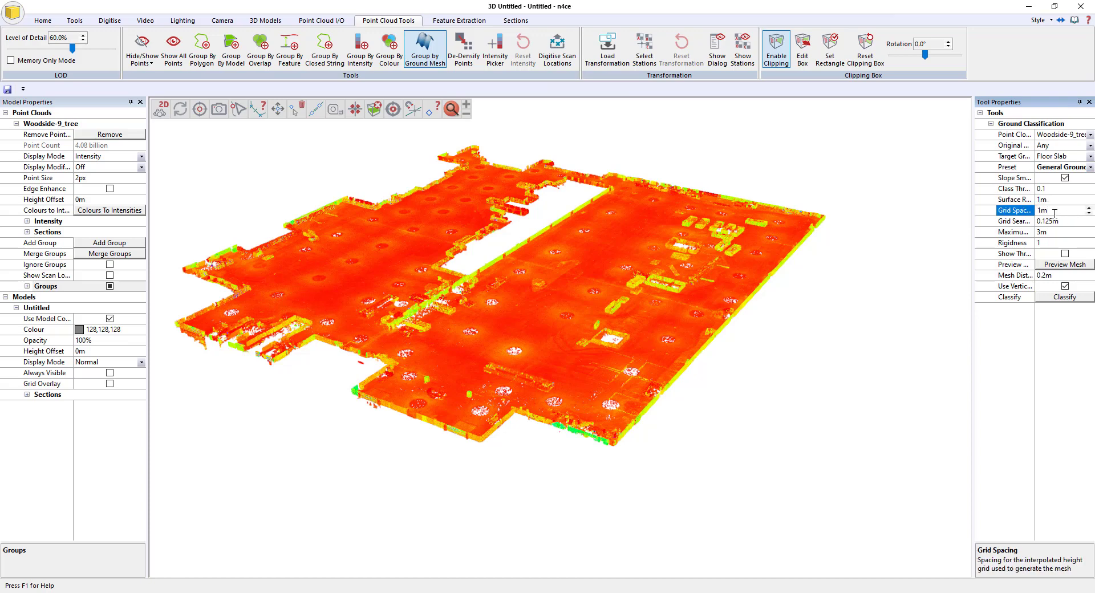
{"action": "left_click", "coordinate": [1009, 222]}
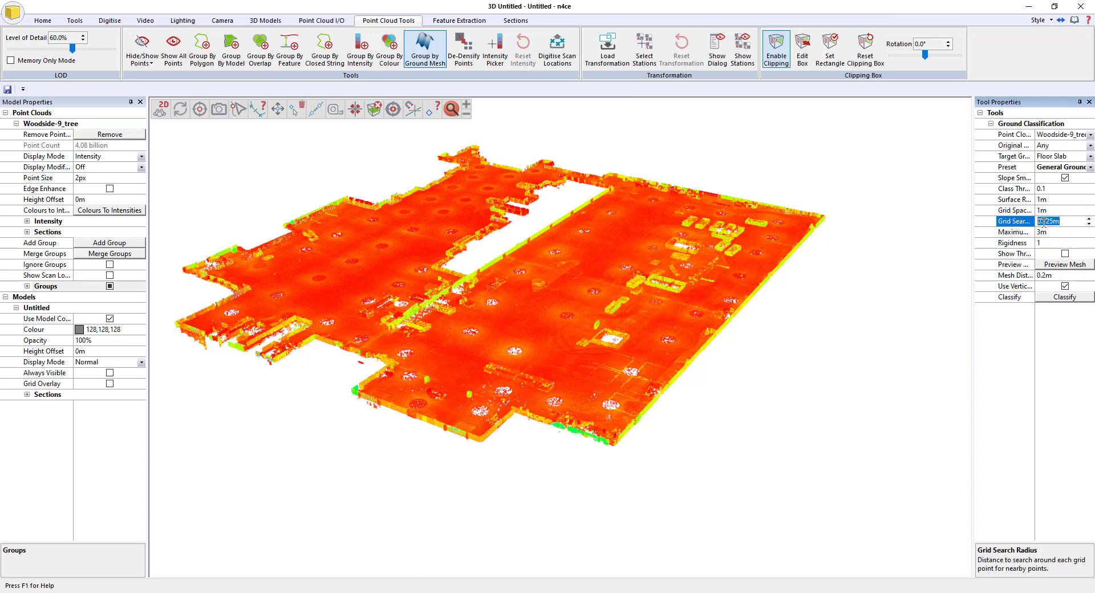
{"action": "type", "text": ".05"}
{"action": "left_click", "coordinate": [1074, 234]}
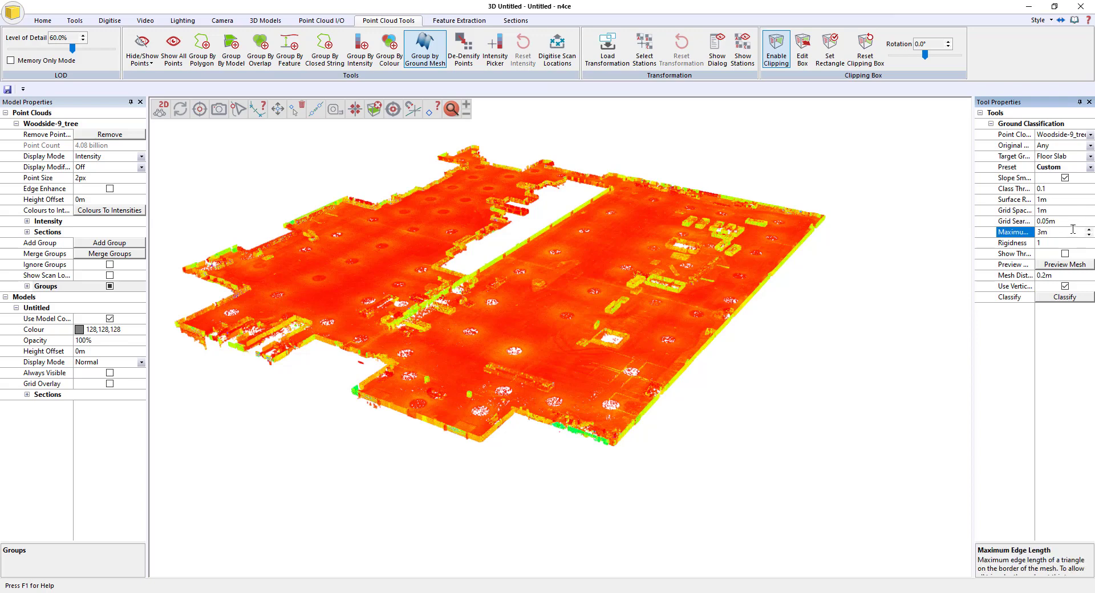
{"action": "double_click", "coordinate": [1036, 232]}
{"action": "left_click", "coordinate": [1065, 254]}
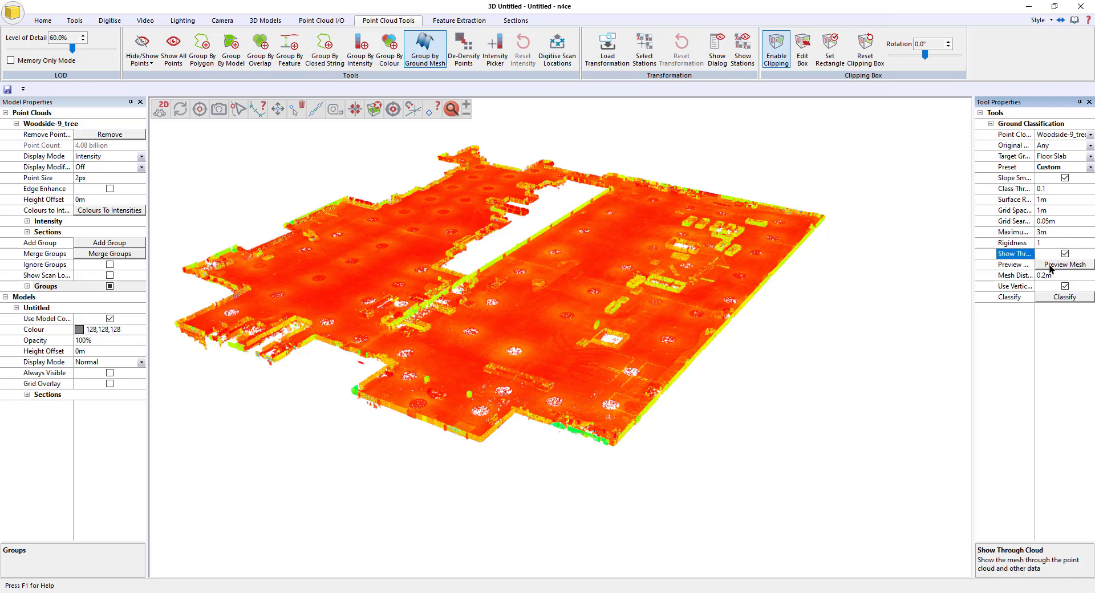
{"action": "left_click", "coordinate": [1053, 265]}
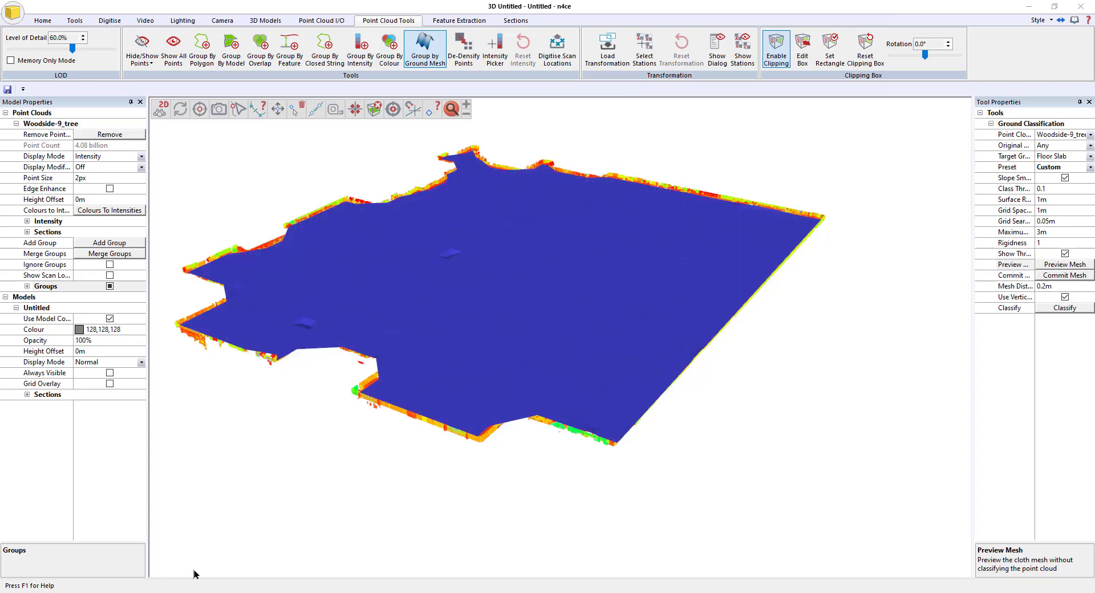
Draw the point cloud over the blue ground mesh again and orbit to inspect the floor
{"action": "left_click", "coordinate": [1065, 254]}
{"action": "scroll", "coordinate": [528, 299], "scroll_direction": "up", "scroll_amount": 8}
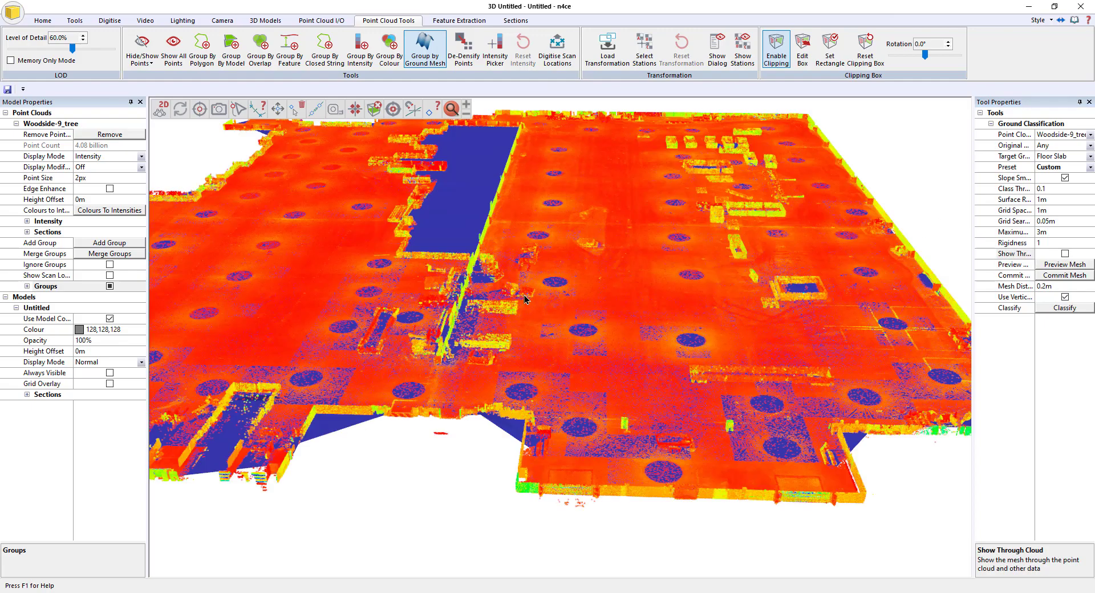
{"action": "scroll", "coordinate": [591, 309], "scroll_direction": "down", "scroll_amount": 10}
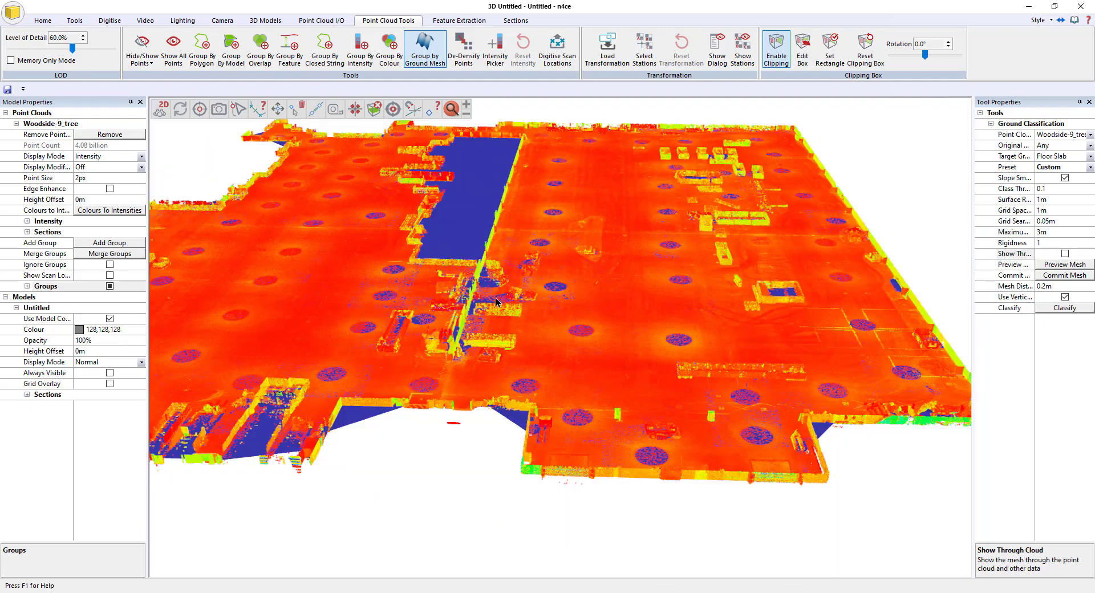
{"action": "left_click_drag", "start_coordinate": [443, 465], "coordinate": [409, 440]}
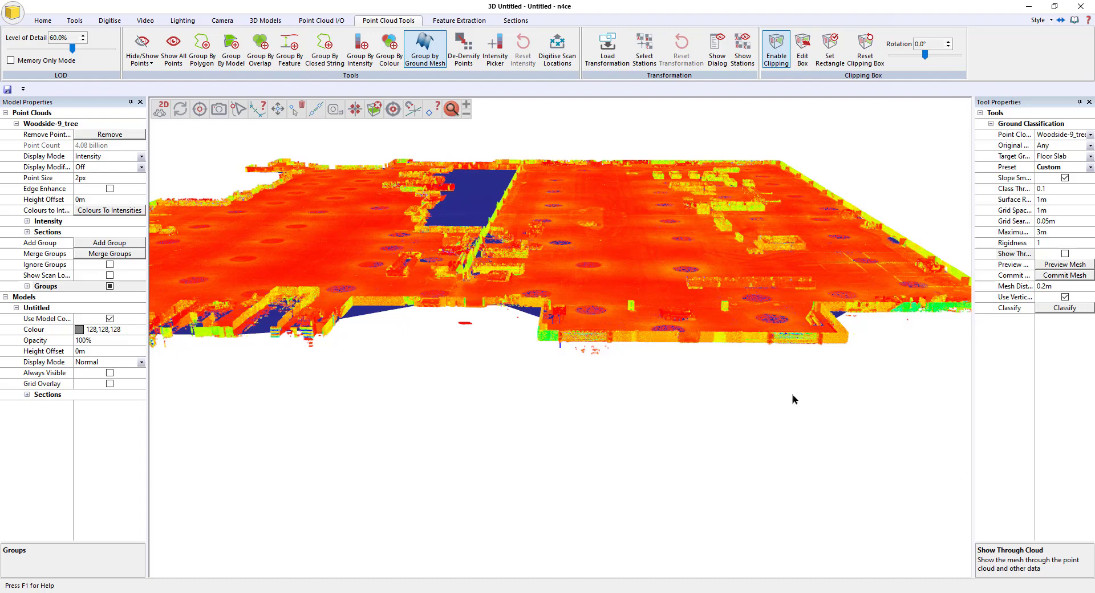
{"action": "left_click_drag", "start_coordinate": [791, 402], "coordinate": [891, 289]}
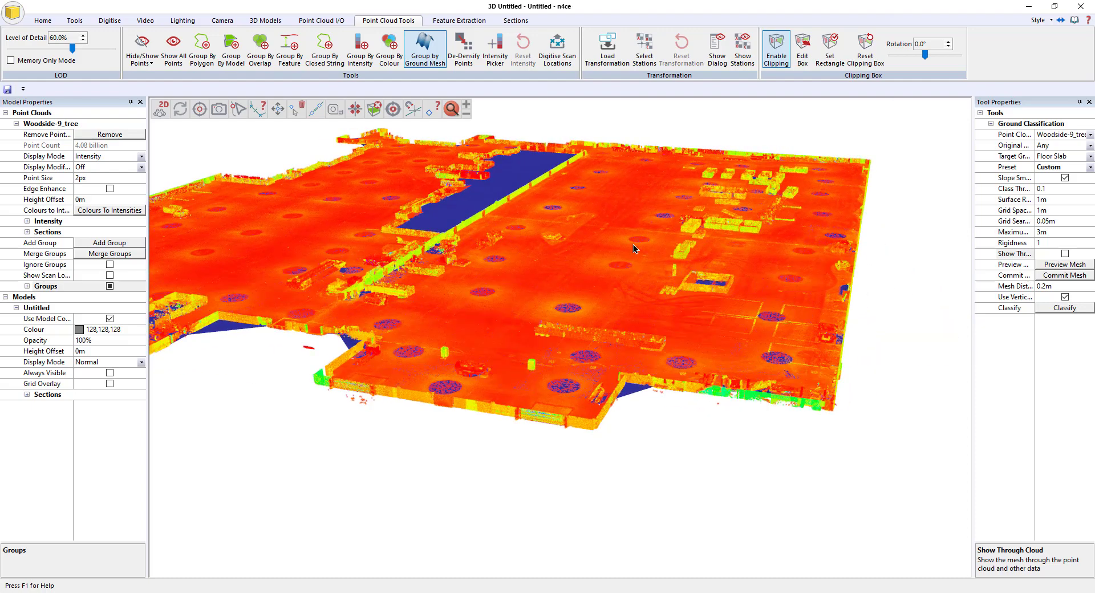
{"action": "left_click_drag", "start_coordinate": [680, 426], "coordinate": [686, 422]}
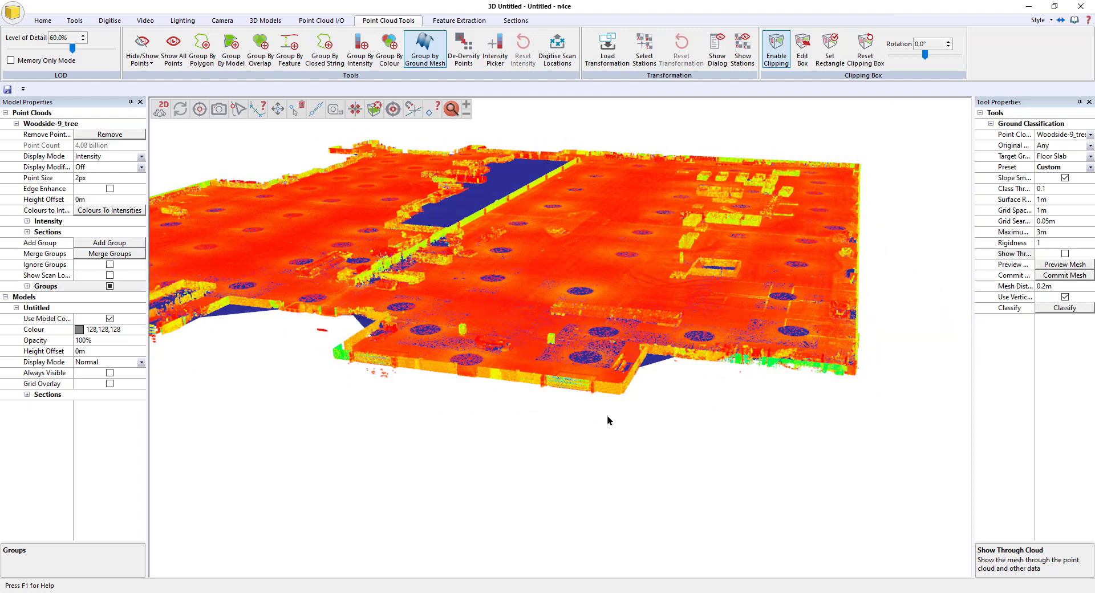
Toggle Show Through Cloud on and off again, then select the Mesh Distance field
{"action": "left_click", "coordinate": [1065, 254]}
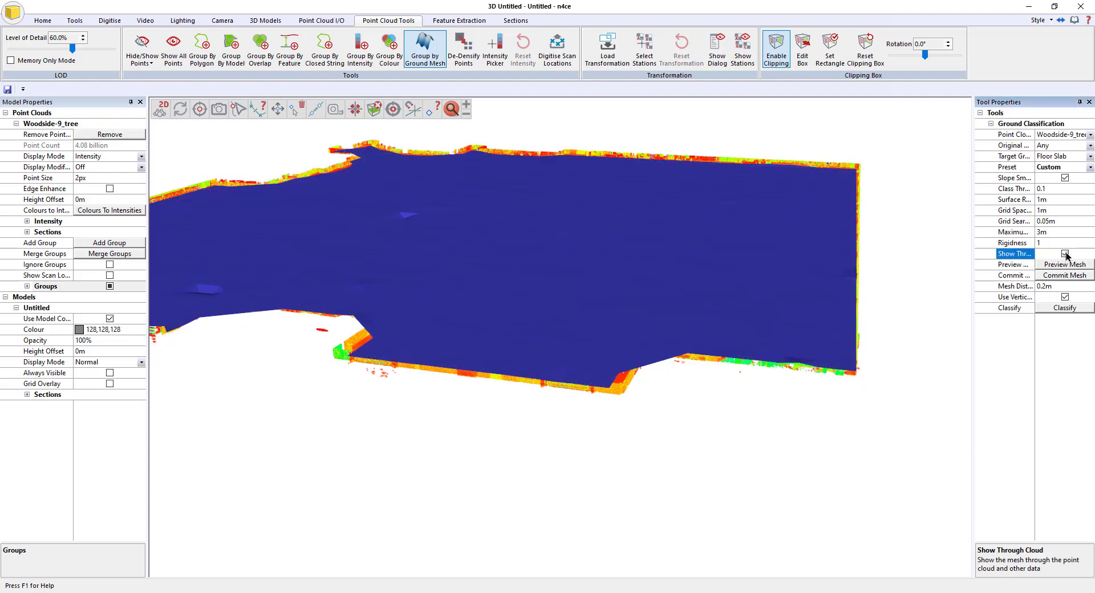
{"action": "left_click", "coordinate": [1065, 254]}
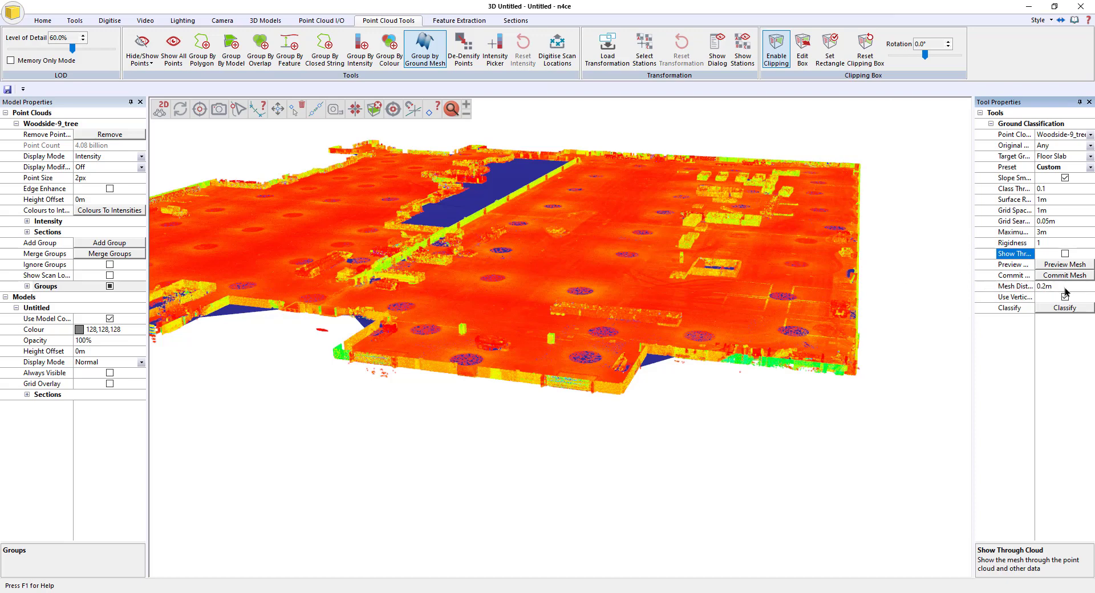
{"action": "left_click", "coordinate": [1044, 288]}
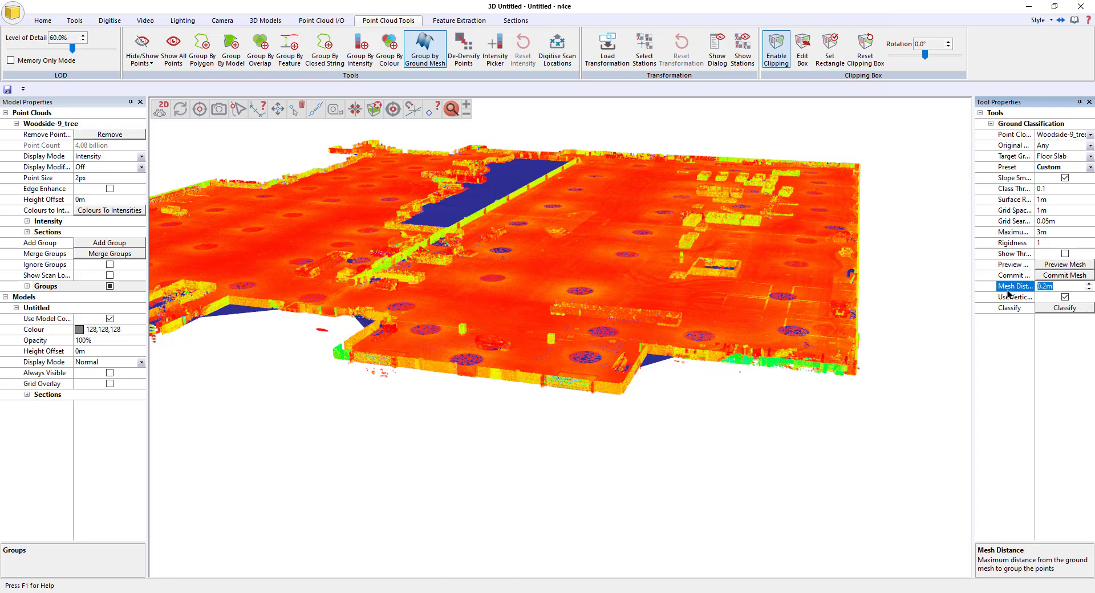
Set Mesh Distance to 0.025m and expand the point cloud groups
{"action": "type", "text": "025"}
{"action": "left_click", "coordinate": [26, 286]}
{"action": "left_click_drag", "start_coordinate": [142, 286], "coordinate": [142, 526]}
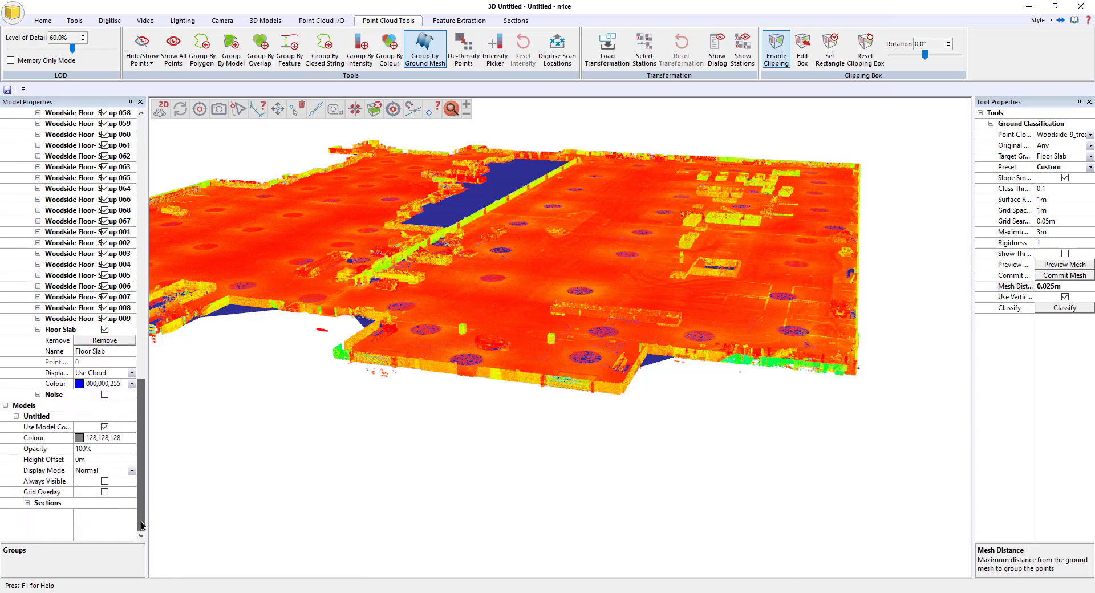
Display the Floor Slab group in Group Colour and make that colour magenta
{"action": "left_click", "coordinate": [131, 374]}
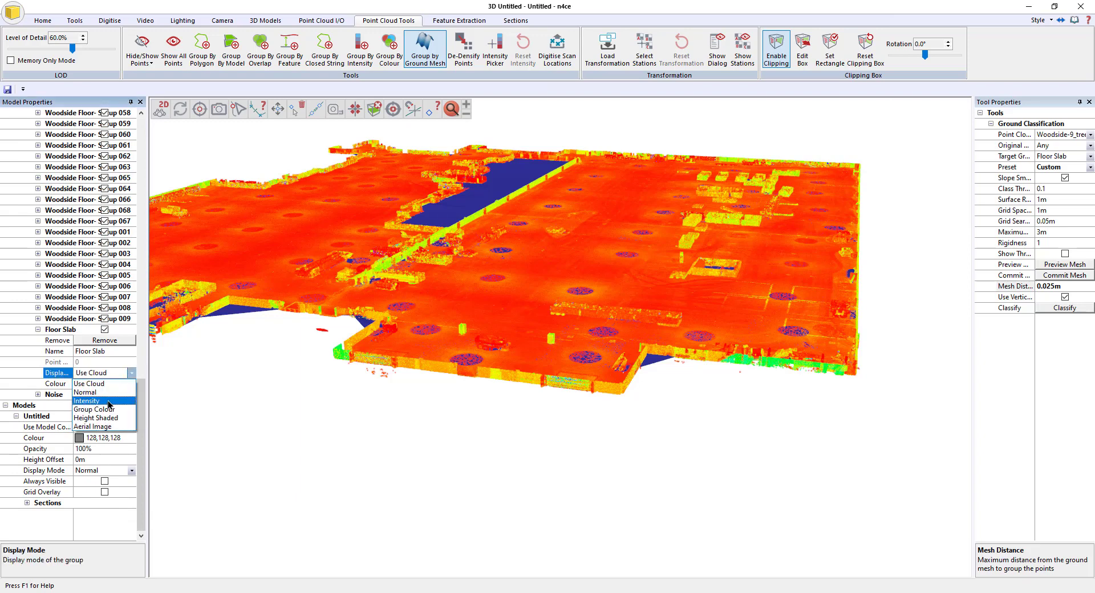
{"action": "left_click", "coordinate": [110, 415]}
{"action": "left_click", "coordinate": [132, 395]}
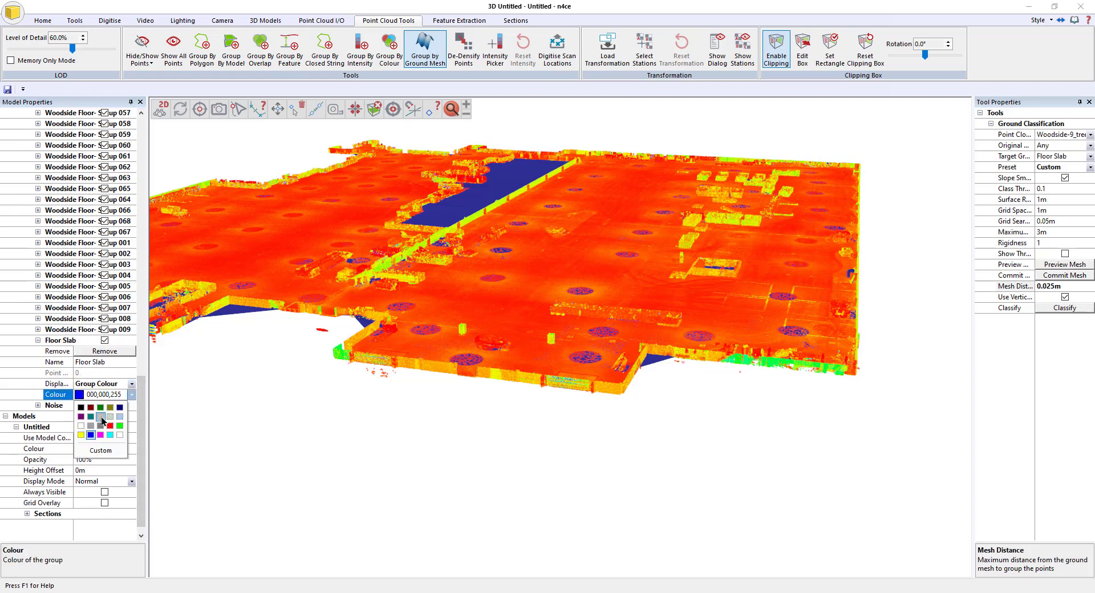
{"action": "left_click", "coordinate": [101, 436]}
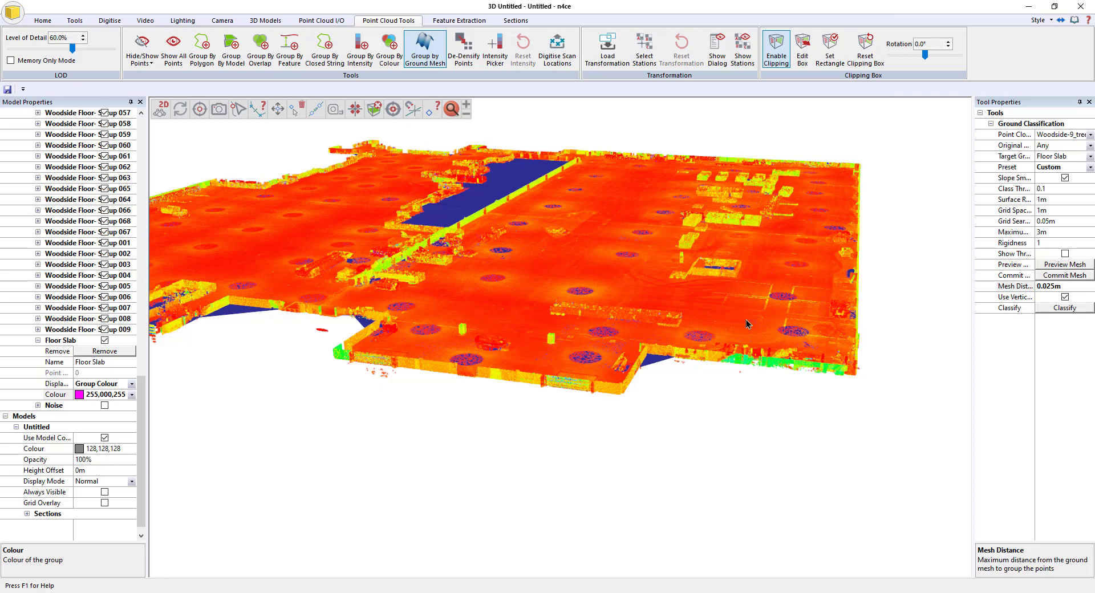
Classify the cloud against the ground mesh, putting floor points into the magenta Floor Slab group
{"action": "left_click", "coordinate": [1059, 309]}
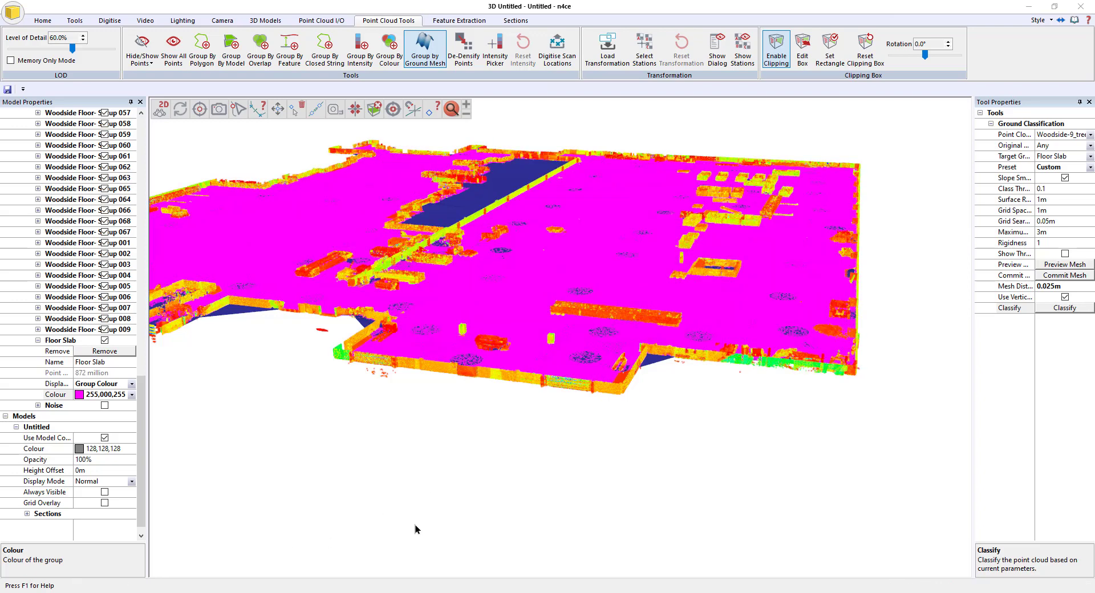
{"action": "left_click_drag", "start_coordinate": [356, 510], "coordinate": [542, 511]}
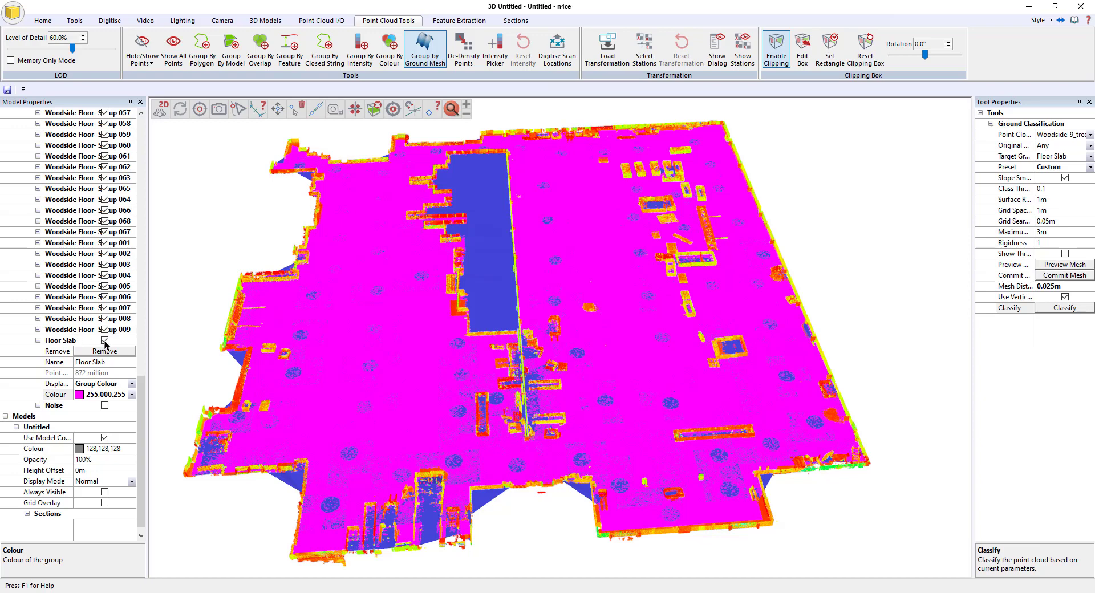
Hide all point cloud groups except Floor Slab
{"action": "left_click_drag", "start_coordinate": [143, 435], "coordinate": [143, 182]}
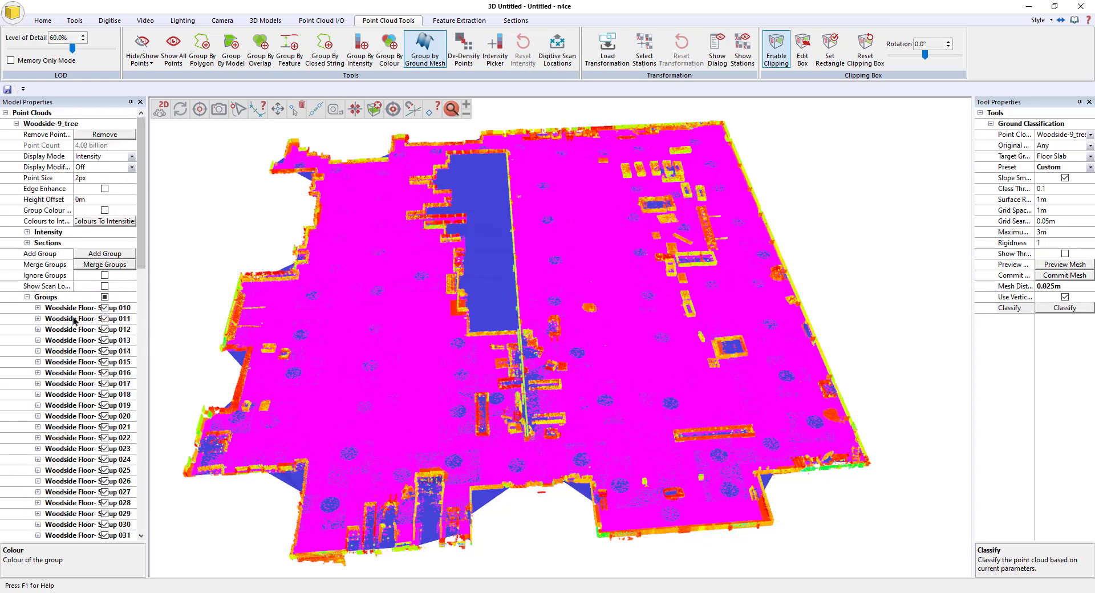
{"action": "left_click", "coordinate": [104, 298]}
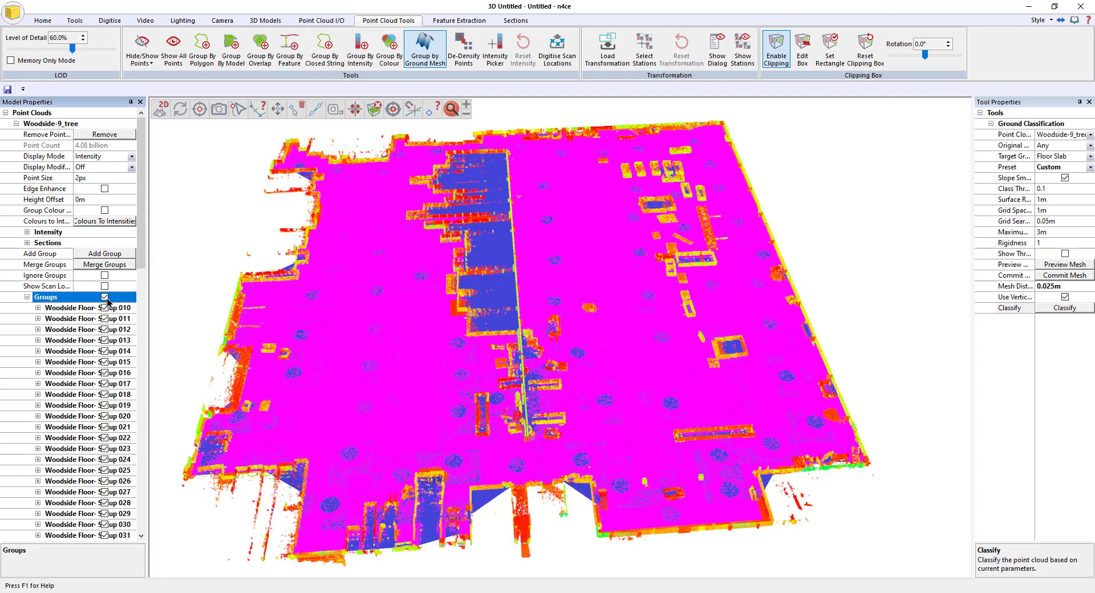
{"action": "left_click", "coordinate": [105, 297]}
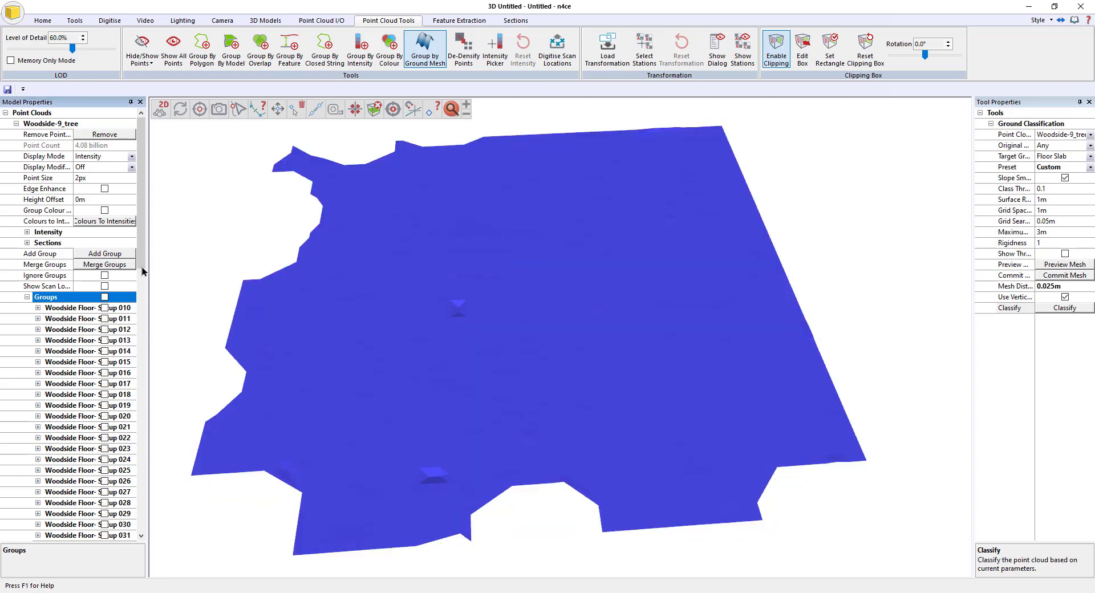
{"action": "left_click_drag", "start_coordinate": [141, 262], "coordinate": [146, 504]}
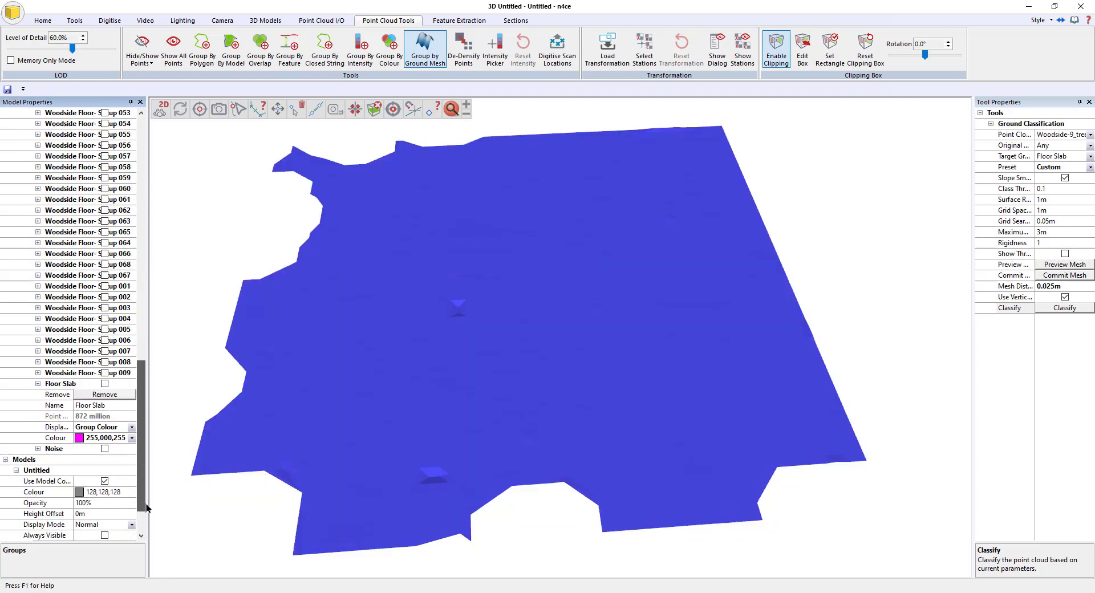
{"action": "left_click", "coordinate": [104, 384]}
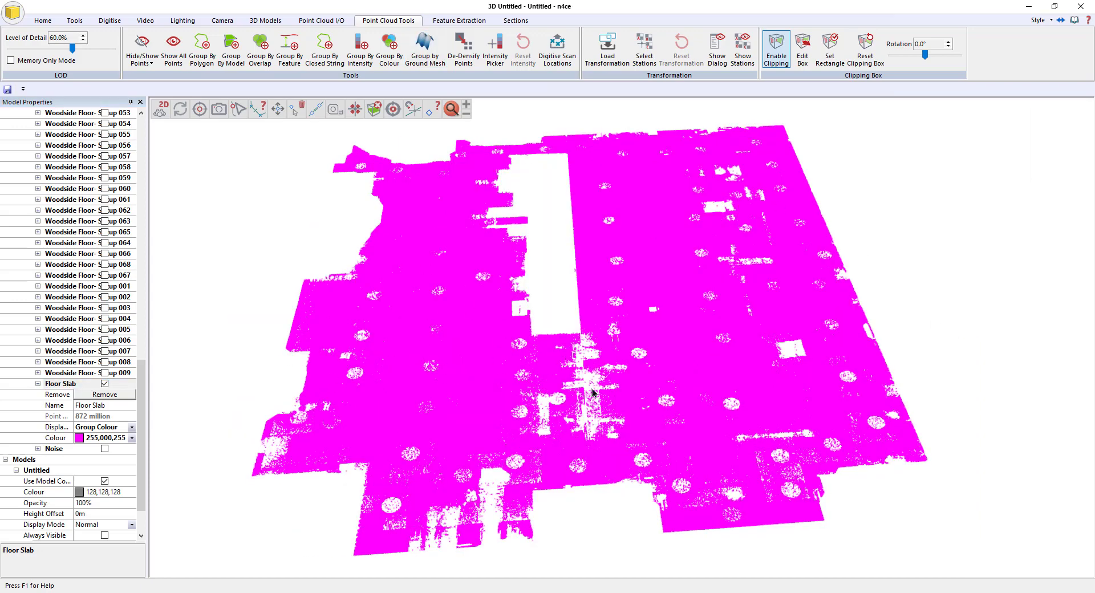
{"action": "left_click_drag", "start_coordinate": [521, 415], "coordinate": [353, 324]}
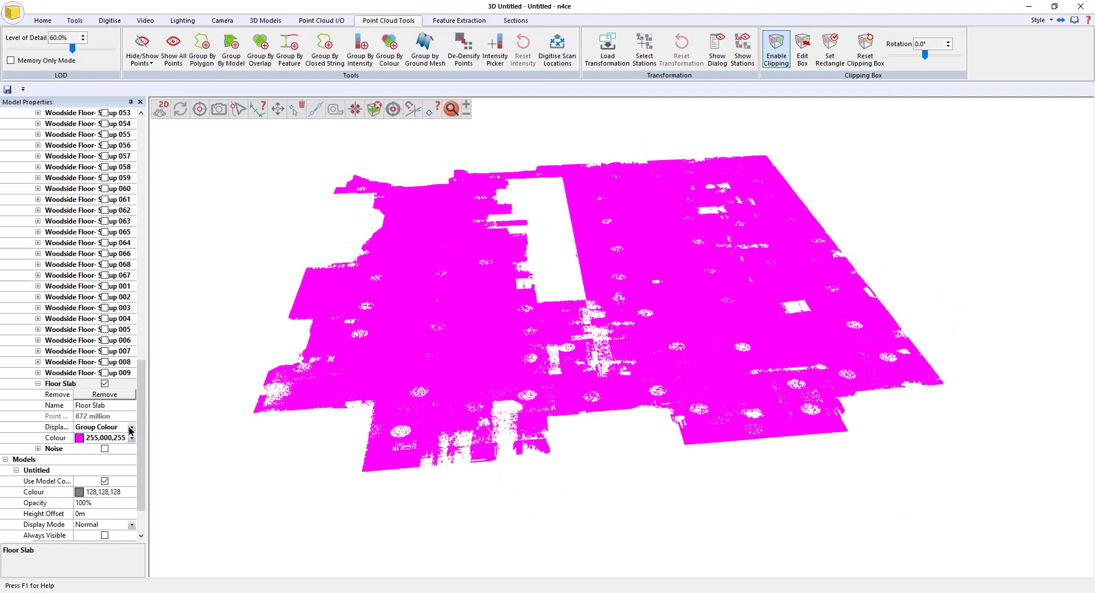
Colour the Floor Slab points by intensity and orbit toward a top-down view
{"action": "left_click", "coordinate": [130, 429]}
{"action": "left_click", "coordinate": [104, 453]}
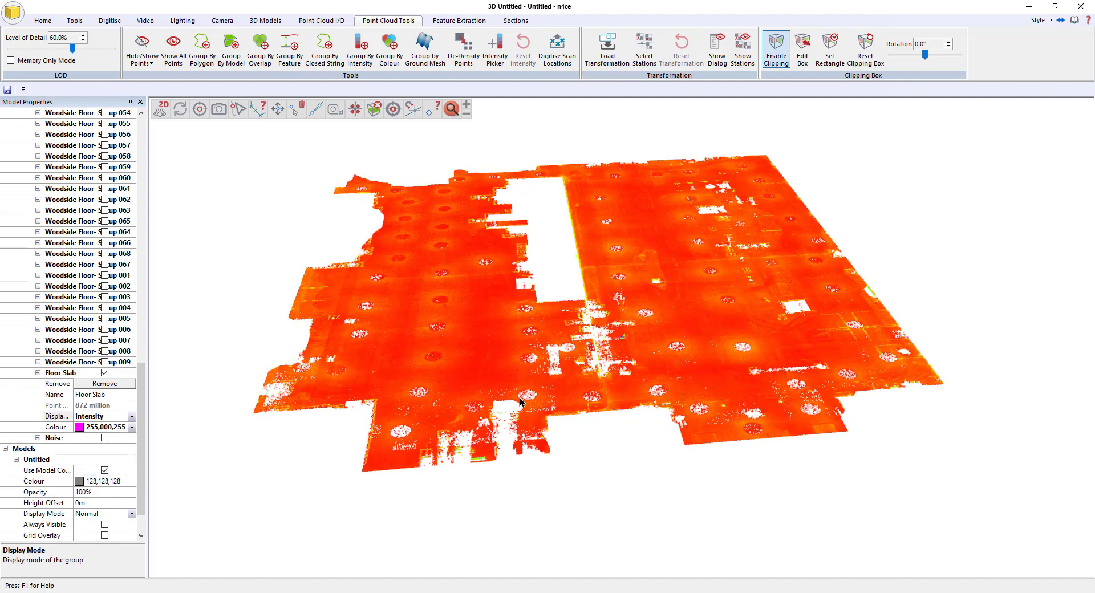
{"action": "left_click_drag", "start_coordinate": [547, 406], "coordinate": [570, 379]}
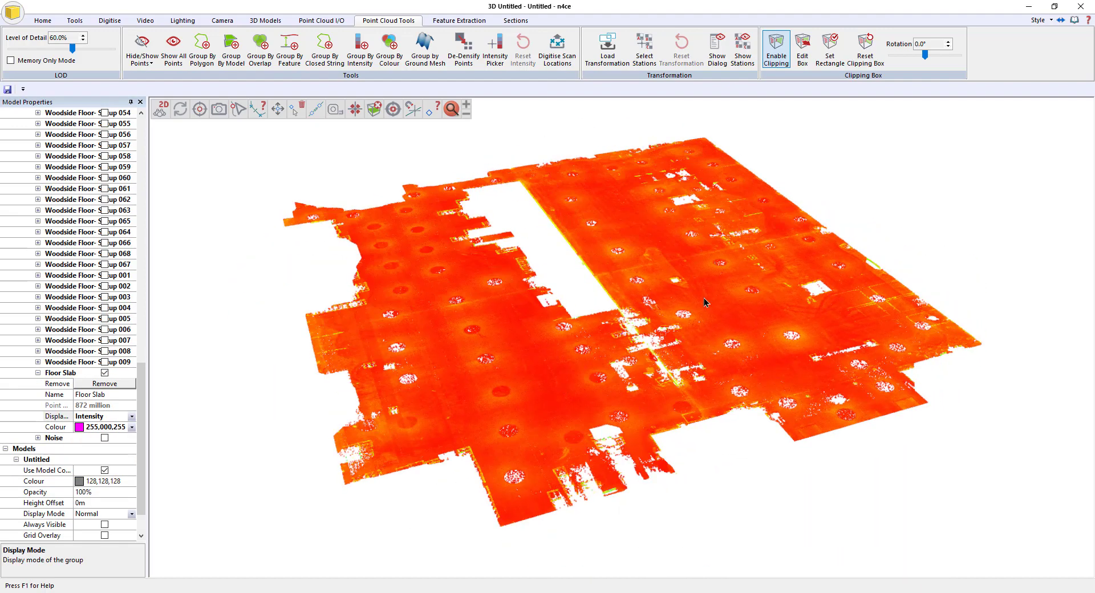
{"action": "left_click_drag", "start_coordinate": [705, 303], "coordinate": [652, 307]}
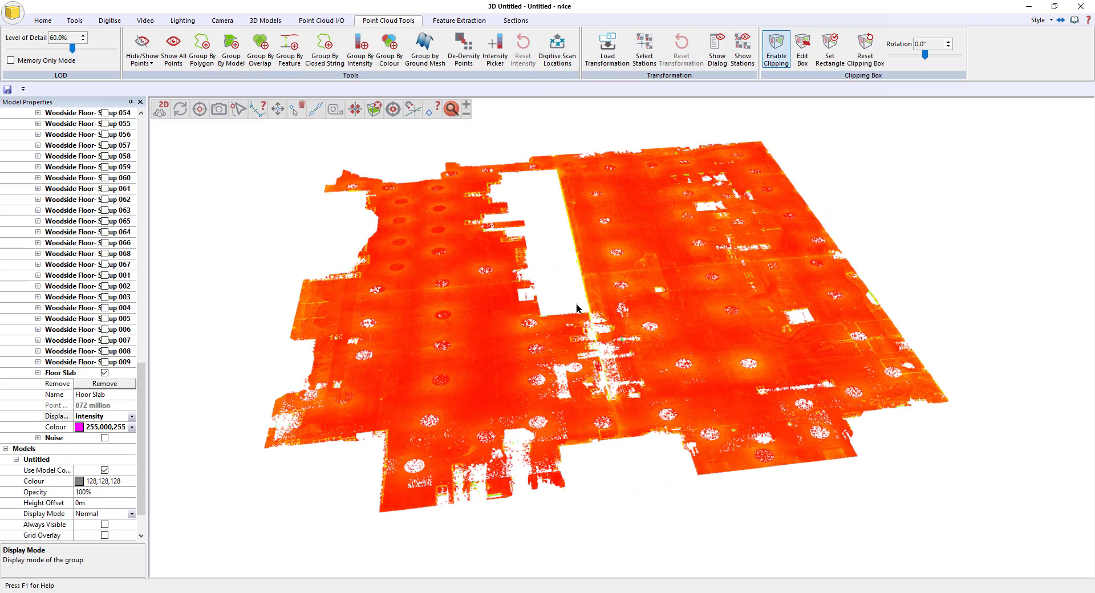
Set the point cloud grid spacing to 0.25 and the sampling radius to 50mm
{"action": "left_click", "coordinate": [330, 22]}
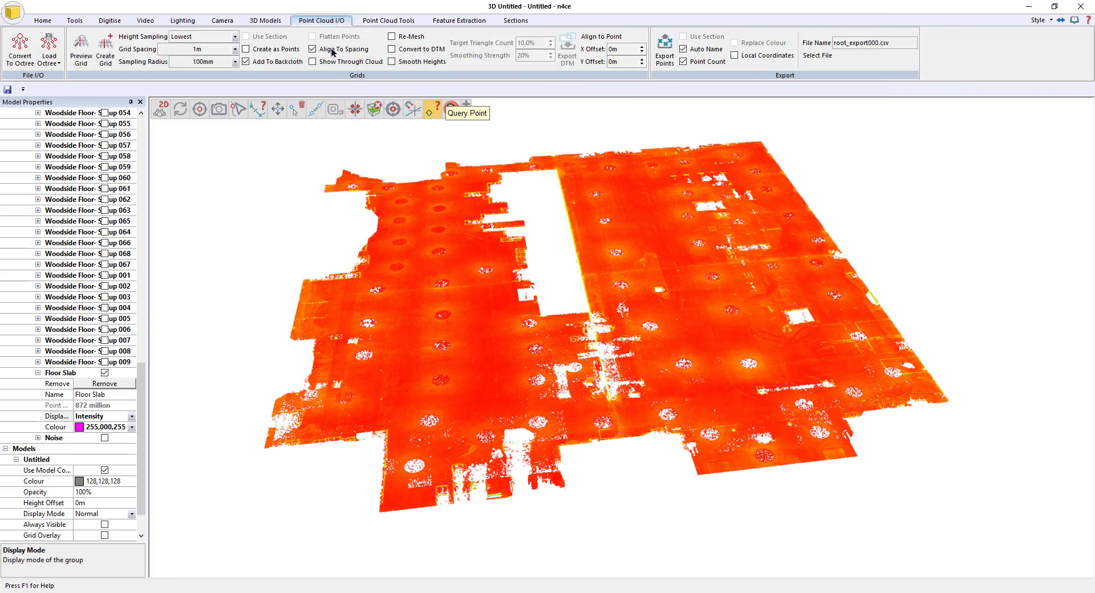
{"action": "left_click", "coordinate": [207, 50]}
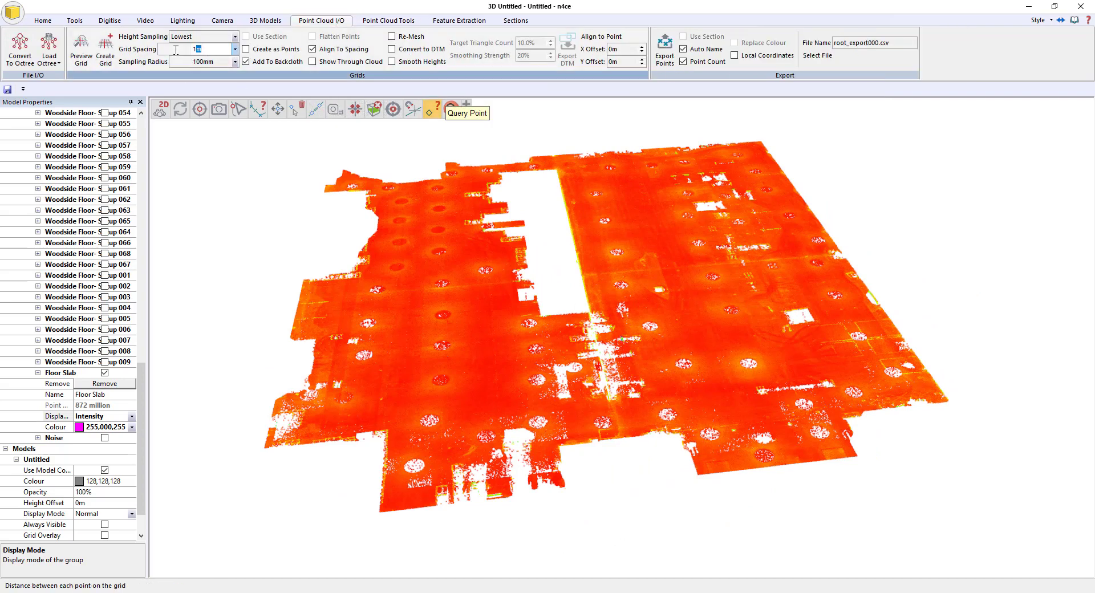
{"action": "left_click", "coordinate": [229, 61]}
{"action": "left_click", "coordinate": [201, 88]}
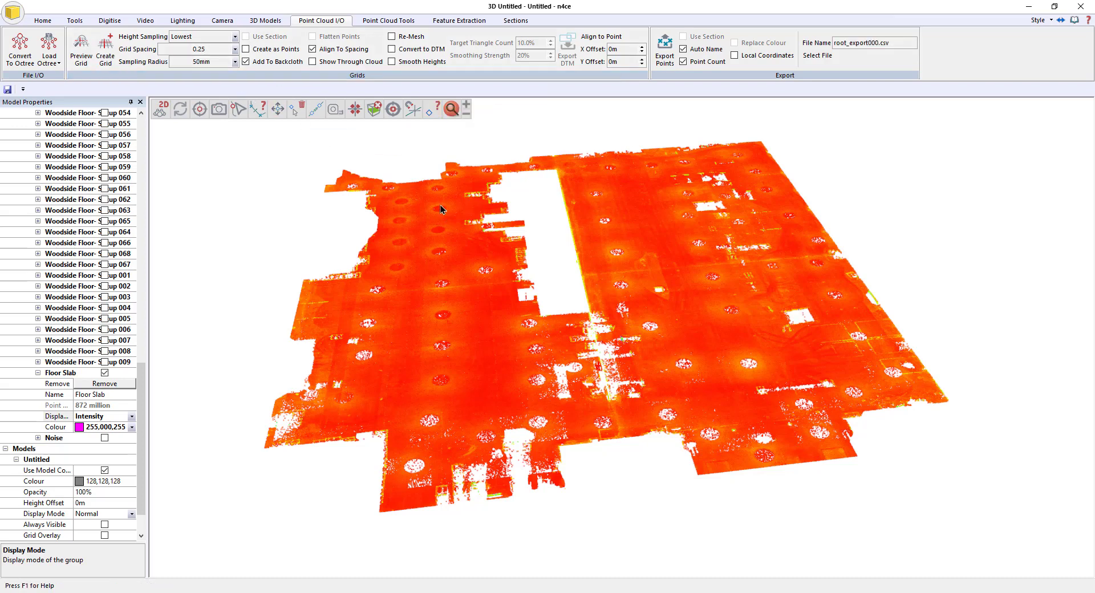
{"action": "left_click", "coordinate": [221, 61]}
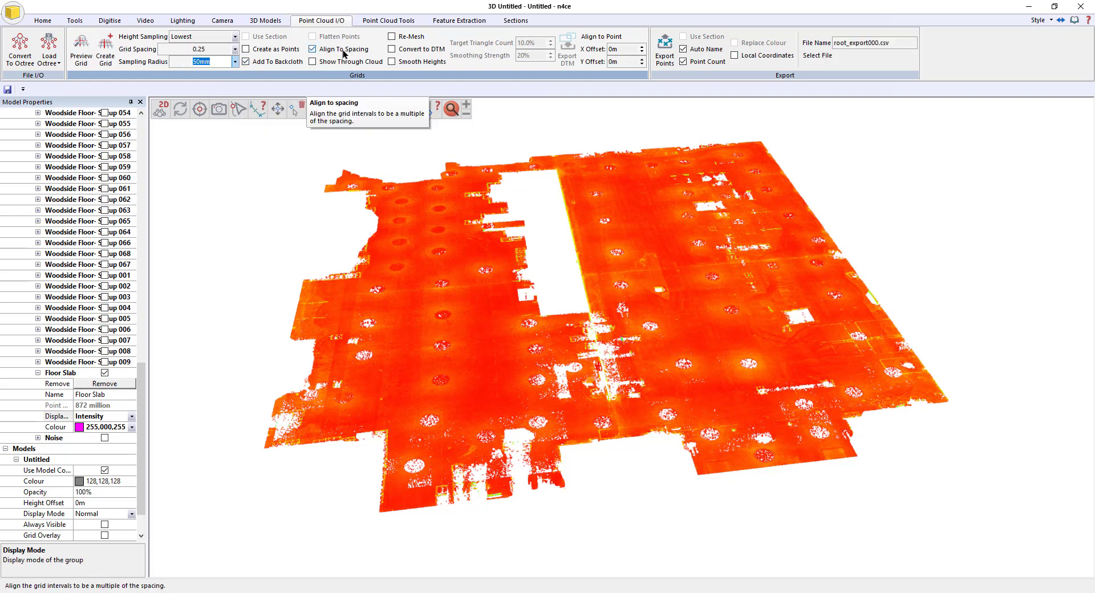
Enable Show Through Cloud and Re-Mesh, then preview the grid over the floor slab
{"action": "left_click", "coordinate": [344, 62]}
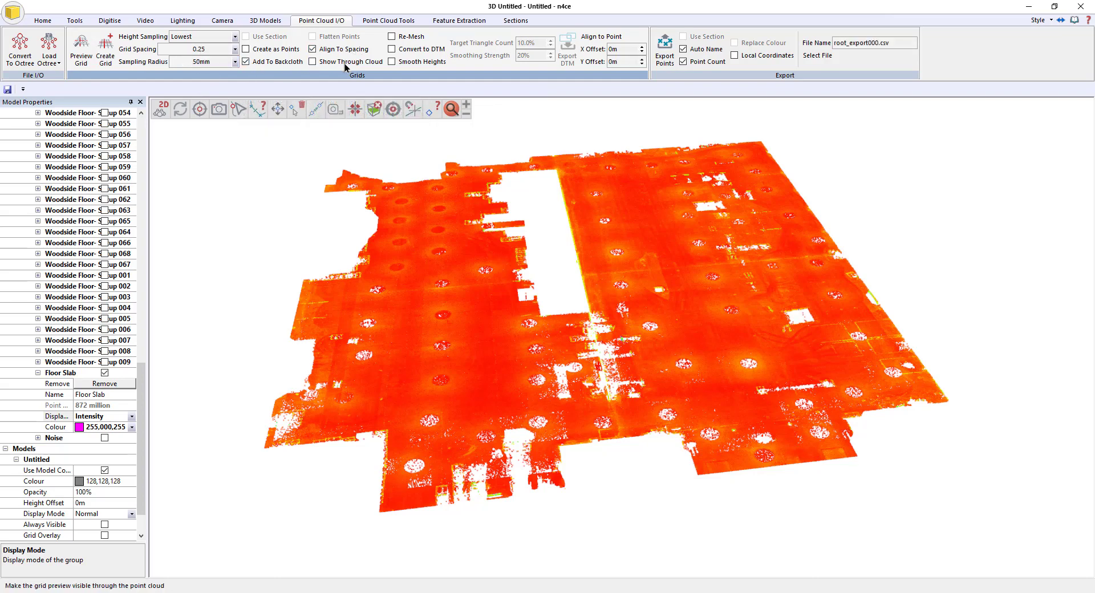
{"action": "left_click", "coordinate": [409, 39]}
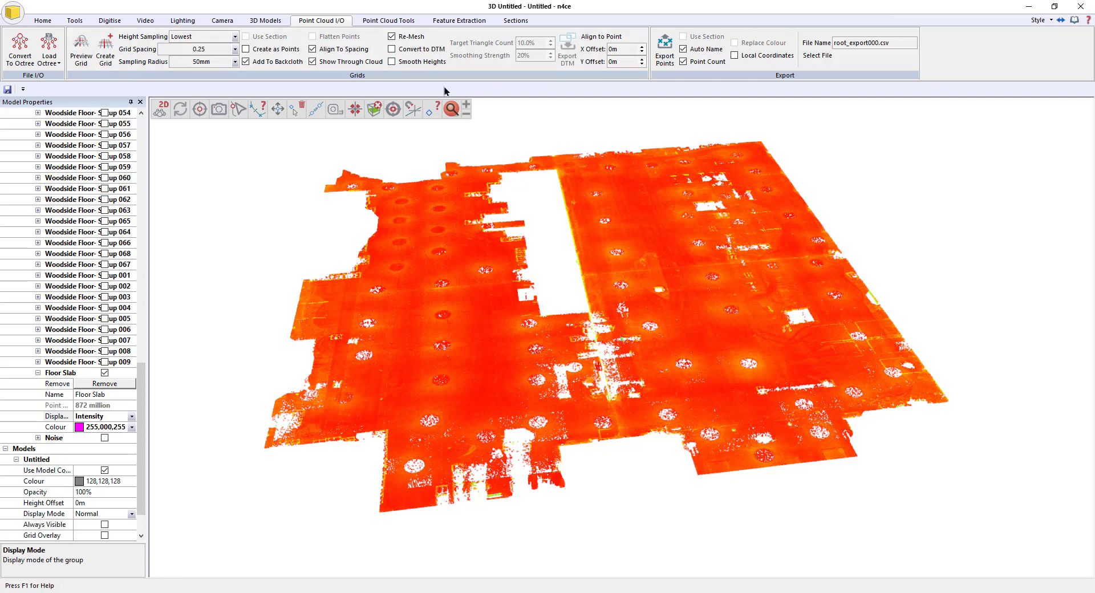
{"action": "left_click", "coordinate": [80, 60]}
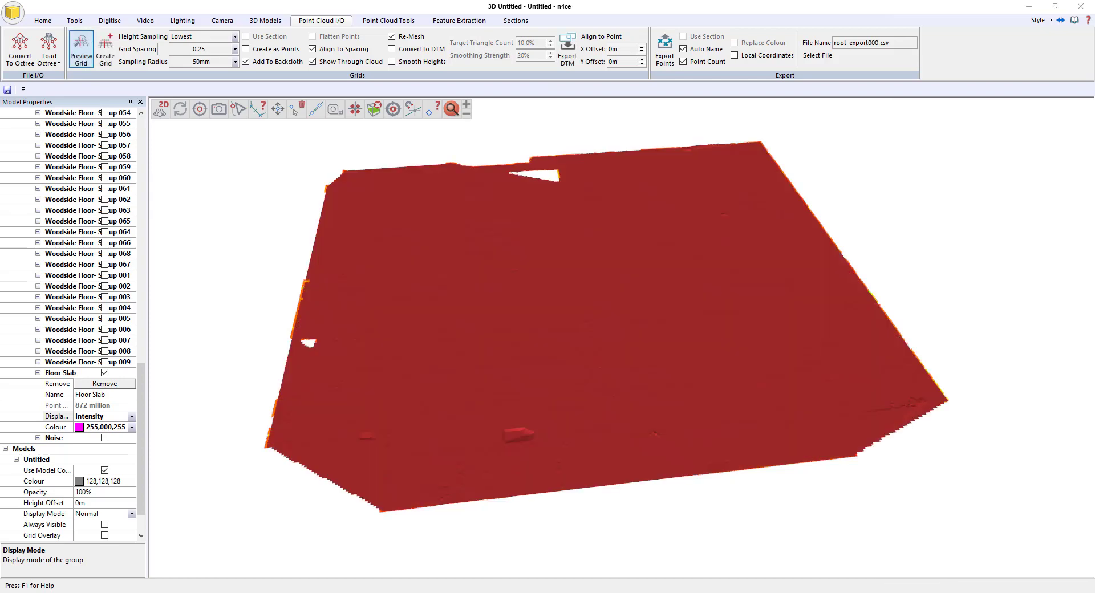
{"action": "mouse_move", "coordinate": [526, 386]}
{"action": "left_mouse_down"}
{"action": "mouse_move", "coordinate": [461, 391]}
{"action": "mouse_move", "coordinate": [519, 391]}
{"action": "mouse_move", "coordinate": [536, 427]}
{"action": "mouse_move", "coordinate": [522, 382]}
{"action": "mouse_move", "coordinate": [446, 374]}
{"action": "mouse_move", "coordinate": [495, 388]}
{"action": "mouse_move", "coordinate": [545, 381]}
{"action": "mouse_move", "coordinate": [503, 416]}
{"action": "mouse_move", "coordinate": [516, 391]}
{"action": "left_mouse_up"}
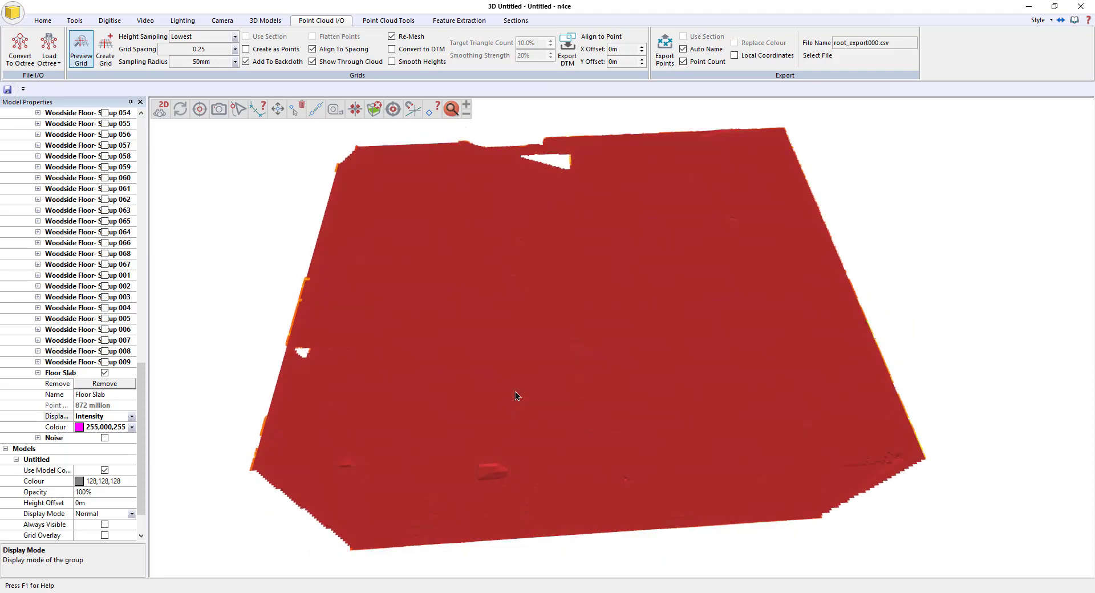
Create a grid model named 'Floor Slab' from the preview and return to FloorFlatness.sdb
{"action": "left_click", "coordinate": [106, 52]}
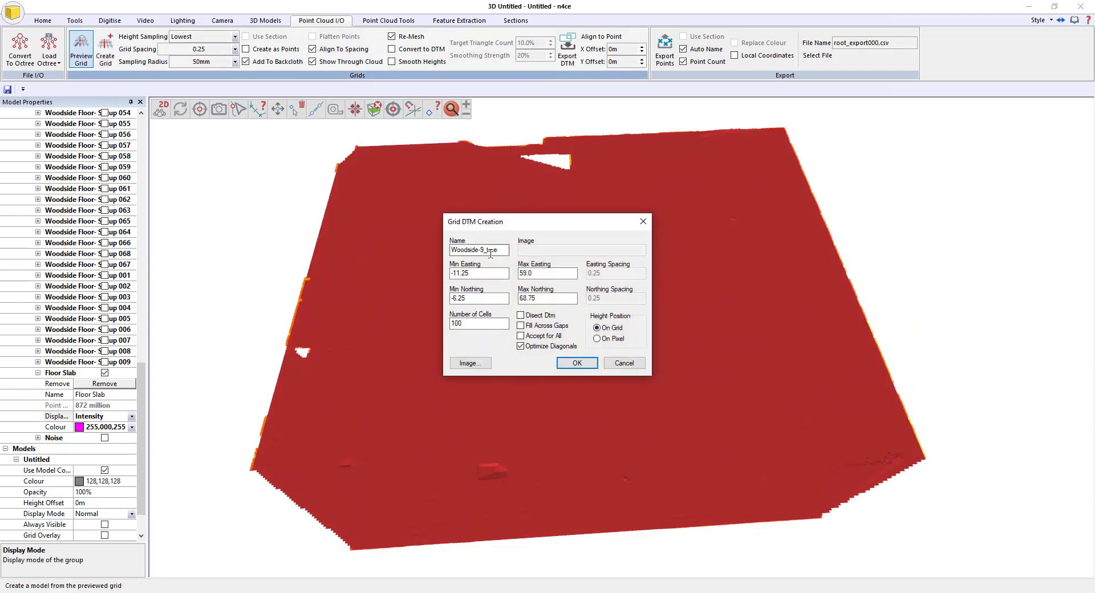
{"action": "left_click_drag", "start_coordinate": [508, 250], "coordinate": [399, 252]}
{"action": "type", "text": "Floor Slab"}
{"action": "left_click", "coordinate": [580, 363]}
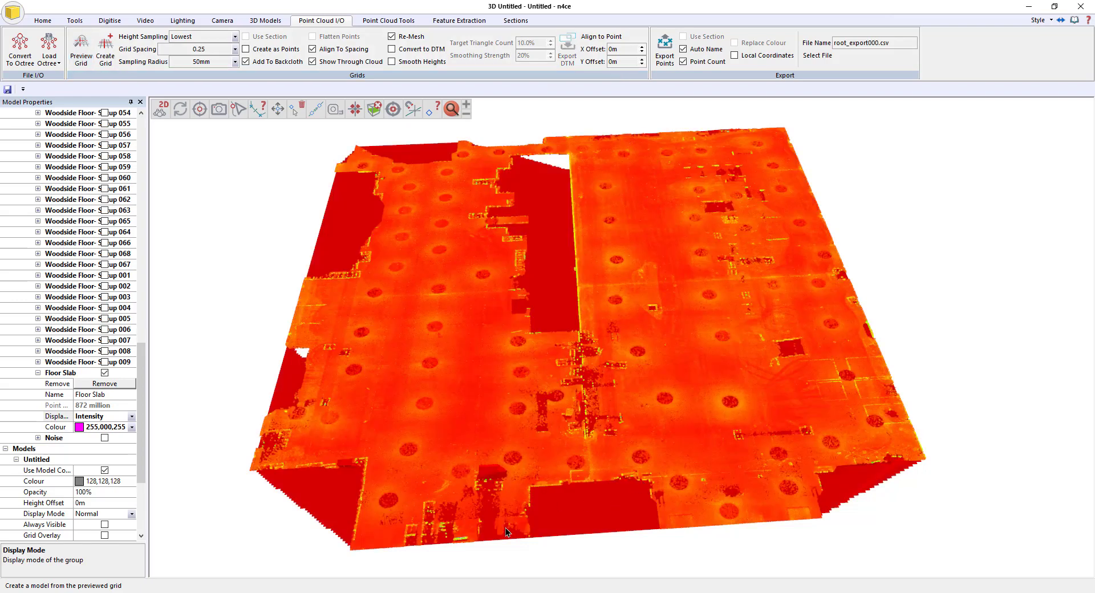
{"action": "key", "text": "alt+Tab"}
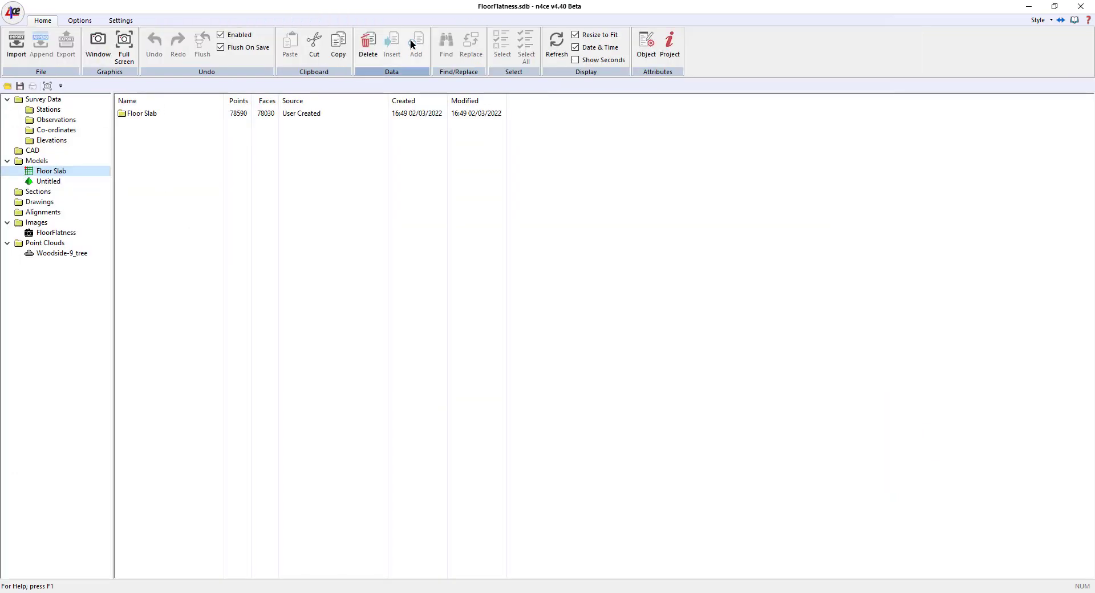
Open Floor Slab in plan with the FloorFlatness image as its backcloth, then zoom in
{"action": "left_click", "coordinate": [122, 49]}
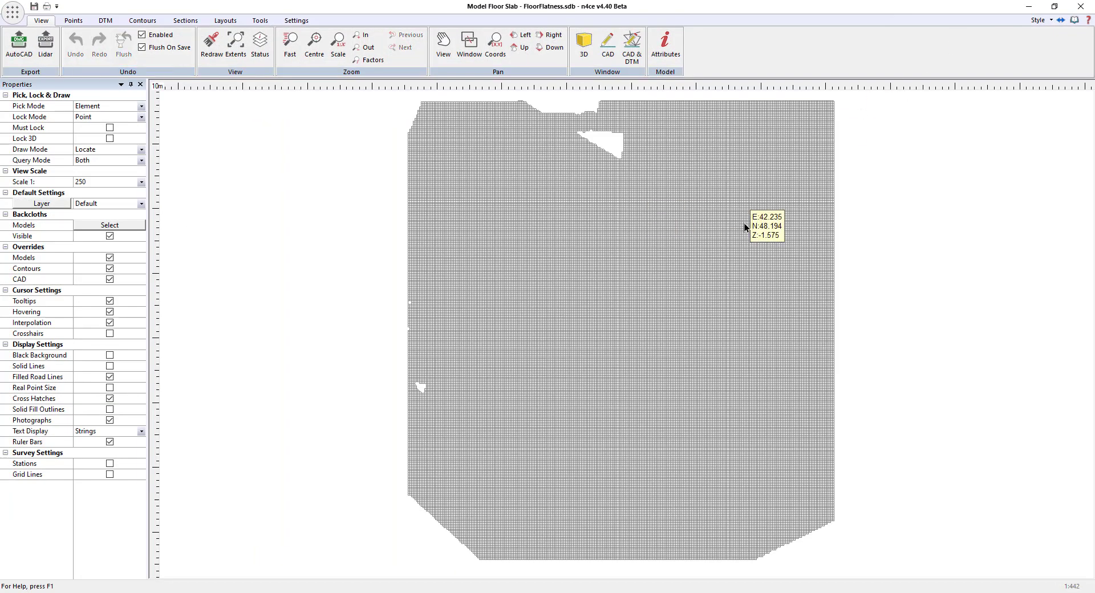
{"action": "left_click", "coordinate": [119, 224]}
{"action": "left_click", "coordinate": [442, 230]}
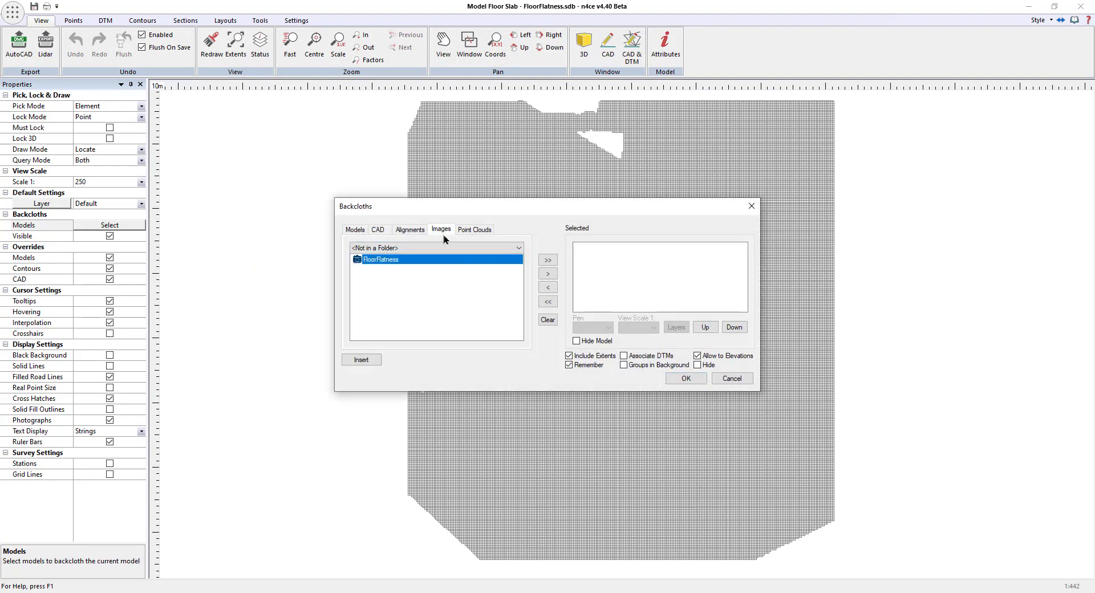
{"action": "left_click", "coordinate": [544, 275]}
{"action": "left_click", "coordinate": [687, 379]}
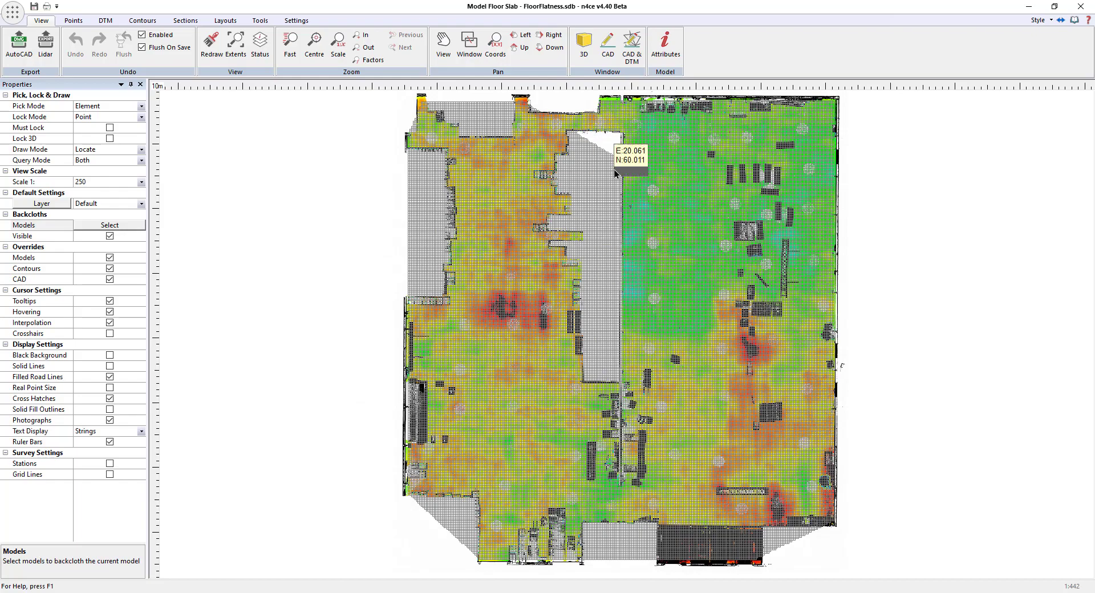
{"action": "scroll", "coordinate": [502, 479], "scroll_direction": "up", "scroll_amount": 3}
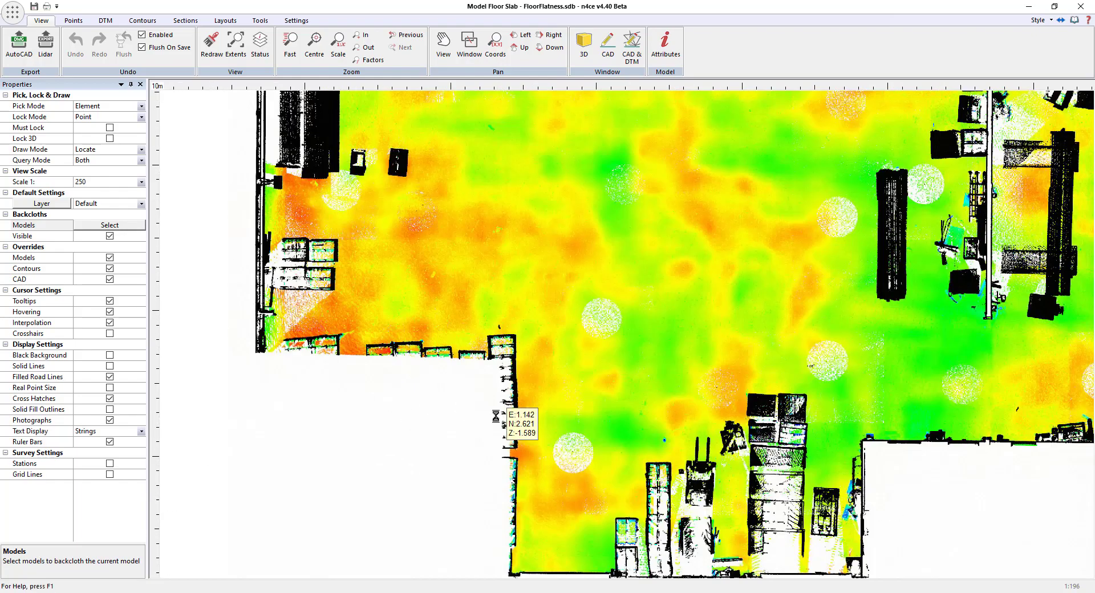
{"action": "scroll", "coordinate": [502, 433], "scroll_direction": "up", "scroll_amount": 3}
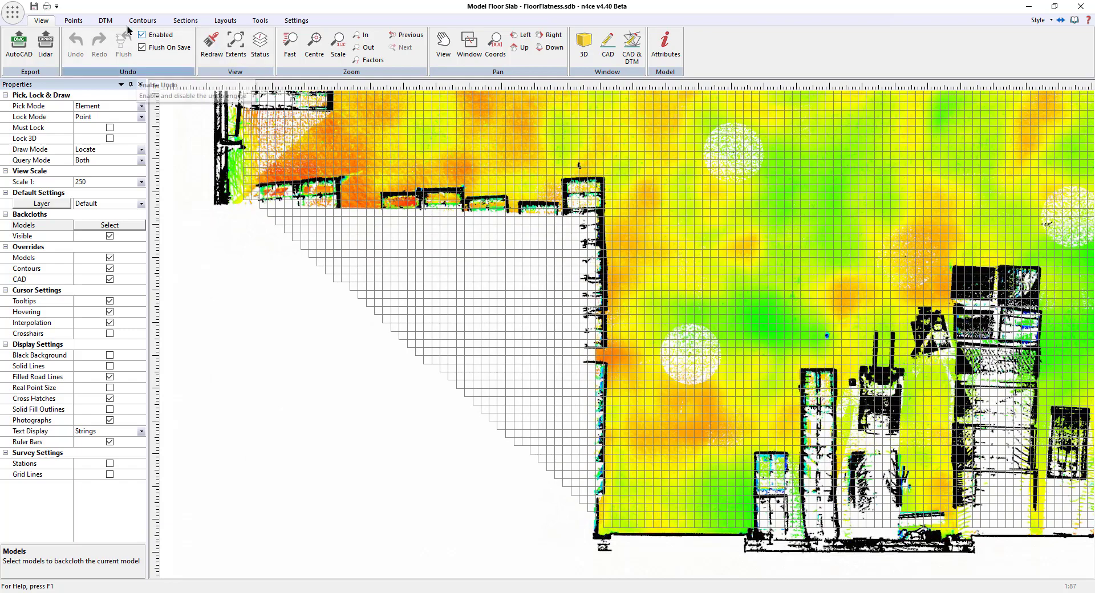
Delete the stray grid points inside a rectangle beyond the scanned floor edge
{"action": "left_click", "coordinate": [74, 21]}
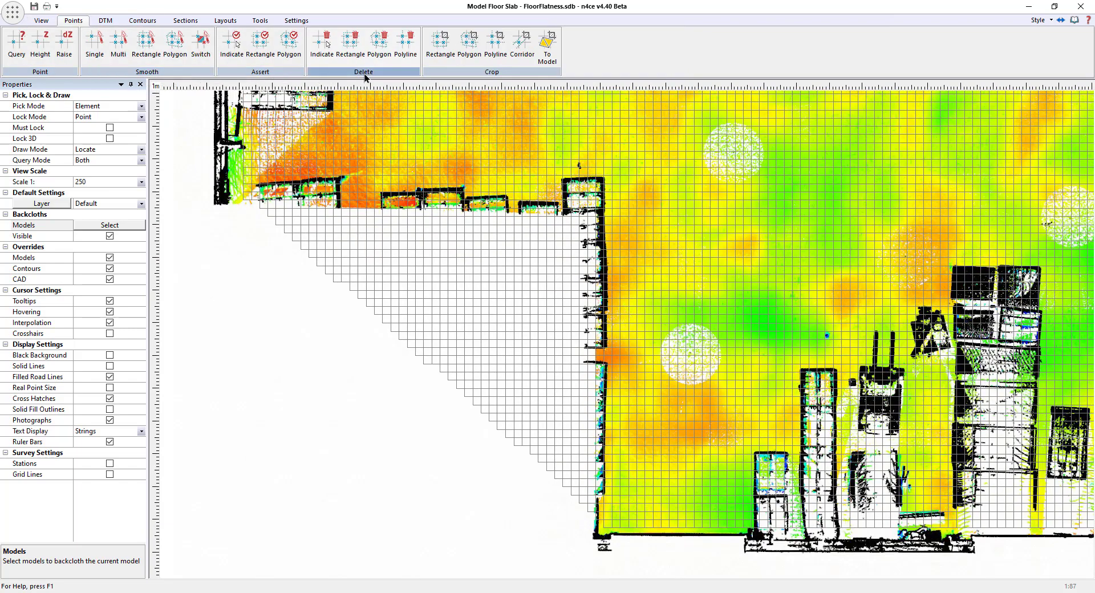
{"action": "left_click", "coordinate": [350, 45]}
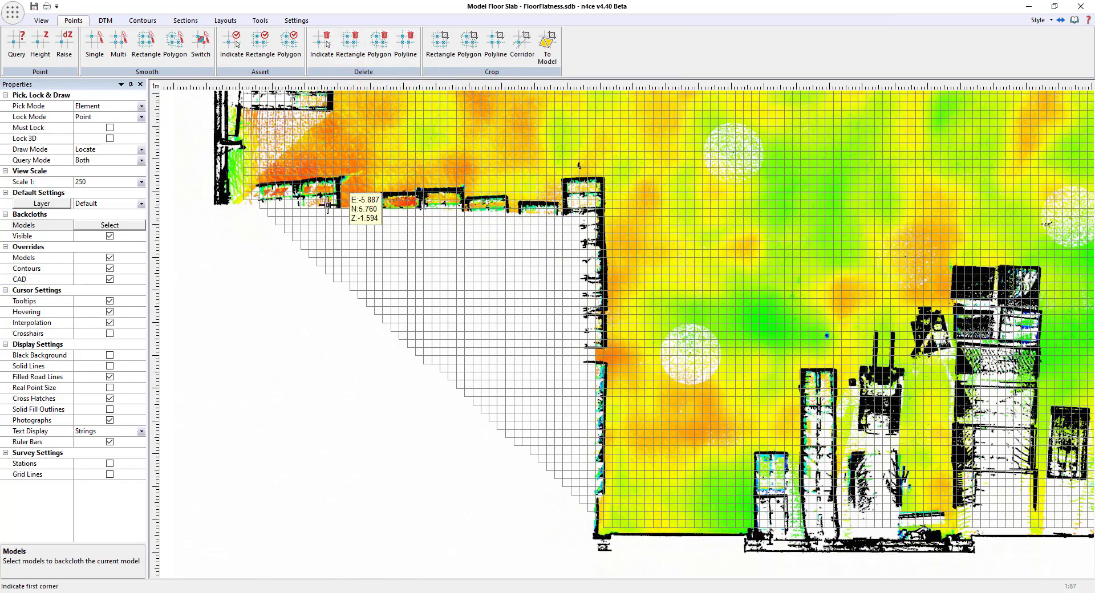
{"action": "left_click", "coordinate": [228, 183]}
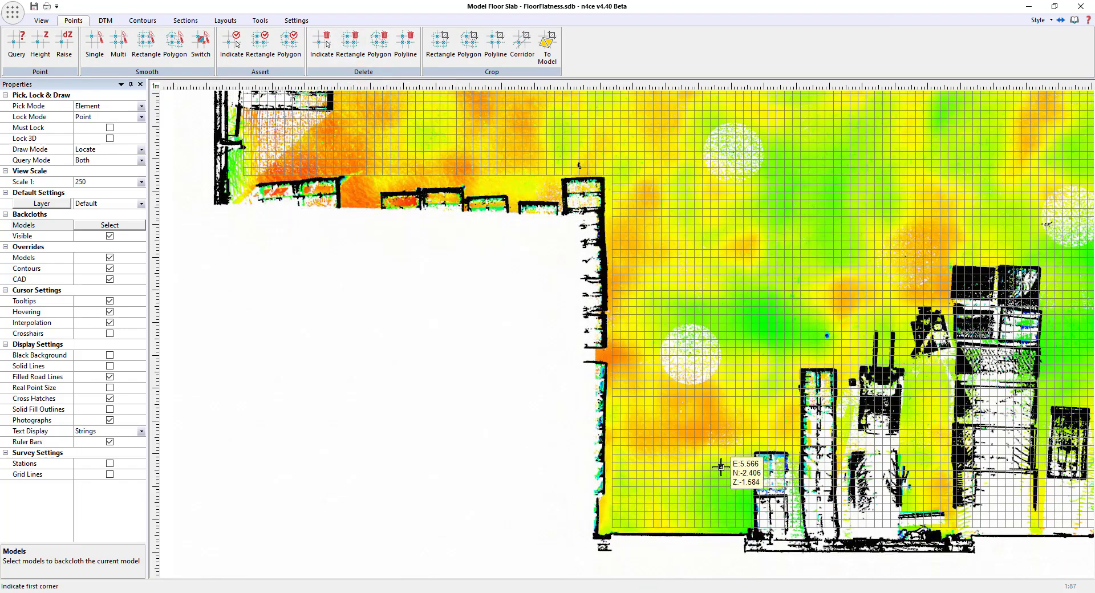
{"action": "middle_click_drag", "start_coordinate": [721, 464], "coordinate": [580, 480]}
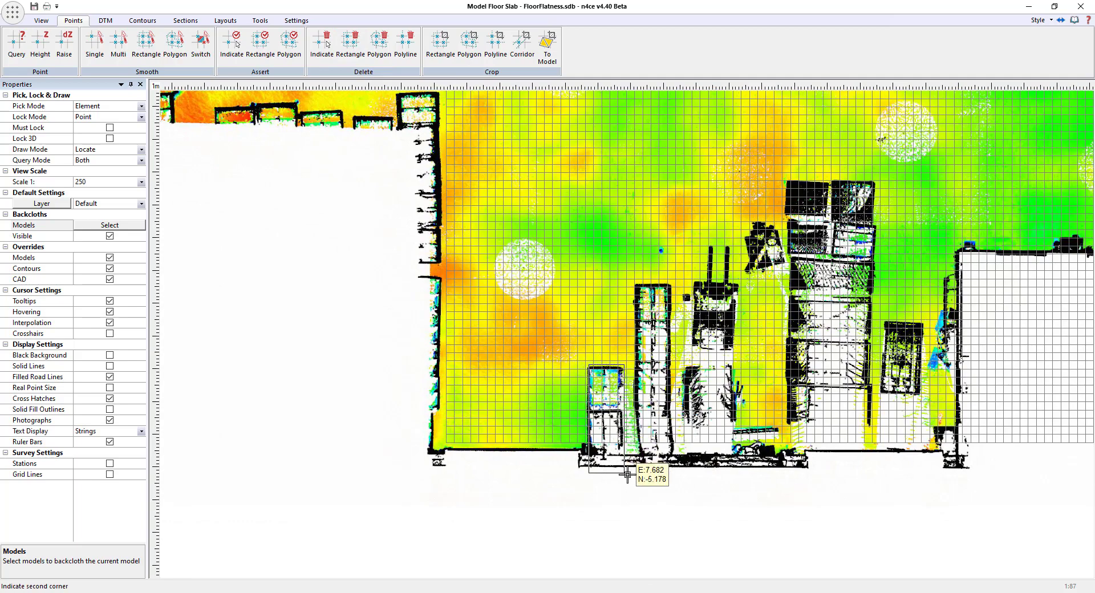
{"action": "left_click", "coordinate": [603, 481]}
{"action": "left_click", "coordinate": [636, 279]}
{"action": "left_click", "coordinate": [692, 467]}
Delete the remaining stray grid points with two more rectangles and zoom out to the whole slab
{"action": "left_click", "coordinate": [692, 281]}
{"action": "left_click", "coordinate": [733, 474]}
{"action": "middle_click_drag", "start_coordinate": [797, 272], "coordinate": [673, 265]}
{"action": "left_click", "coordinate": [662, 170]}
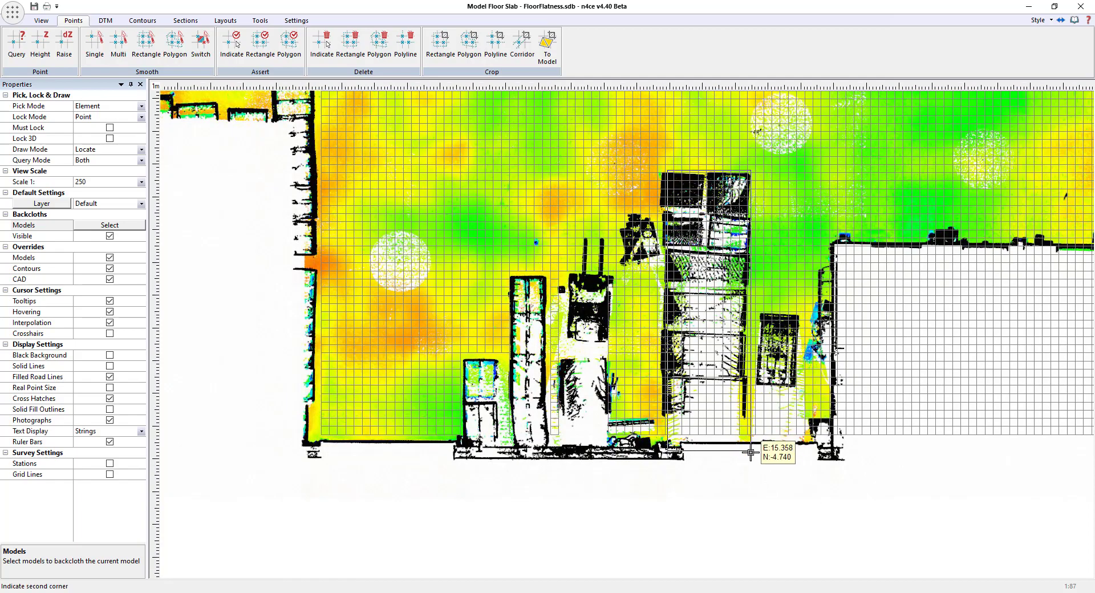
{"action": "left_click", "coordinate": [793, 475]}
{"action": "middle_click_drag", "start_coordinate": [919, 442], "coordinate": [538, 290]}
{"action": "scroll", "coordinate": [538, 290], "scroll_direction": "down", "scroll_amount": 5}
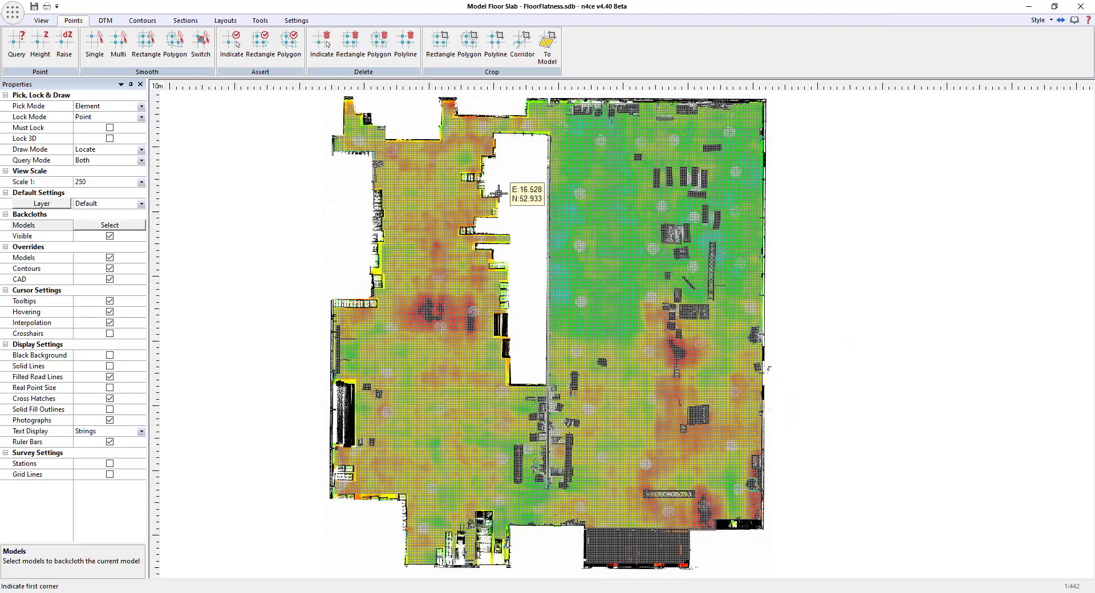
Remove the Highlight interval from the default contour settings
{"action": "left_click", "coordinate": [138, 22]}
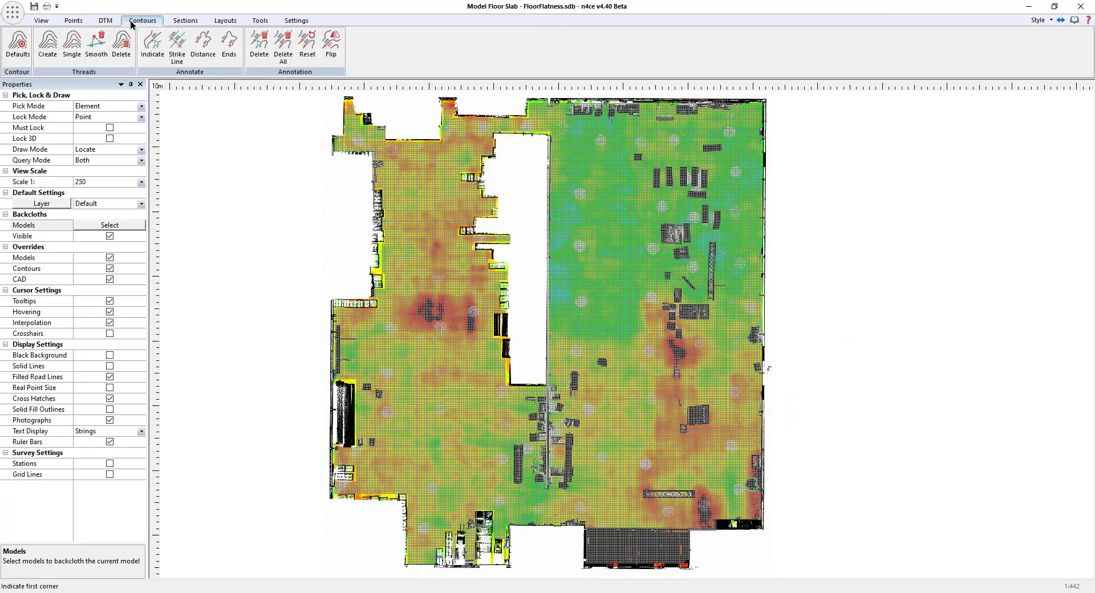
{"action": "left_click", "coordinate": [18, 43]}
{"action": "left_click", "coordinate": [382, 261]}
{"action": "left_click", "coordinate": [416, 331]}
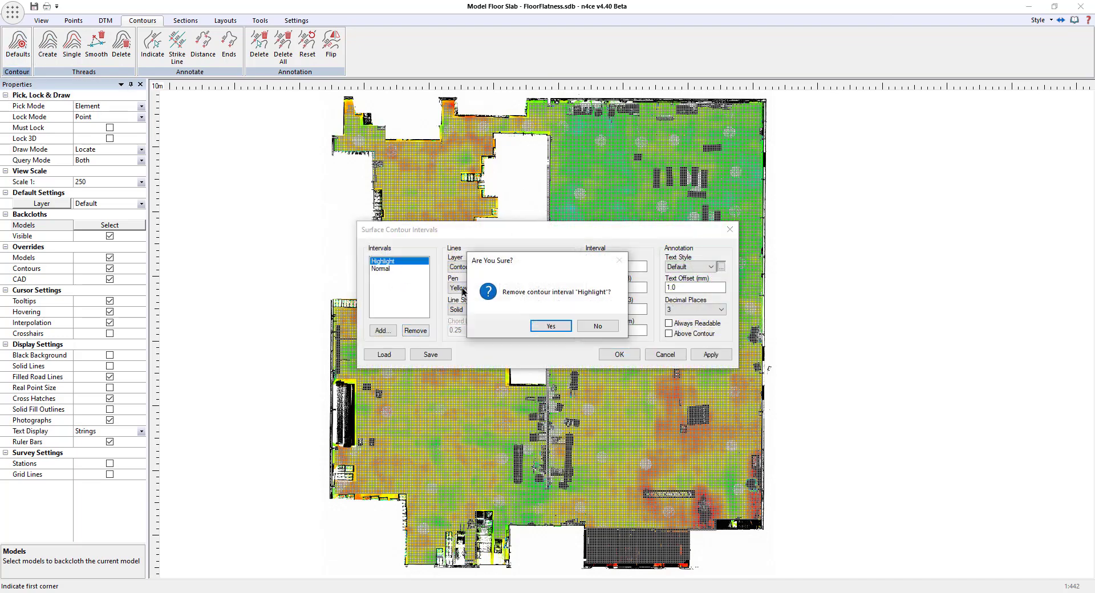
{"action": "left_click", "coordinate": [546, 327]}
{"action": "left_click", "coordinate": [399, 261]}
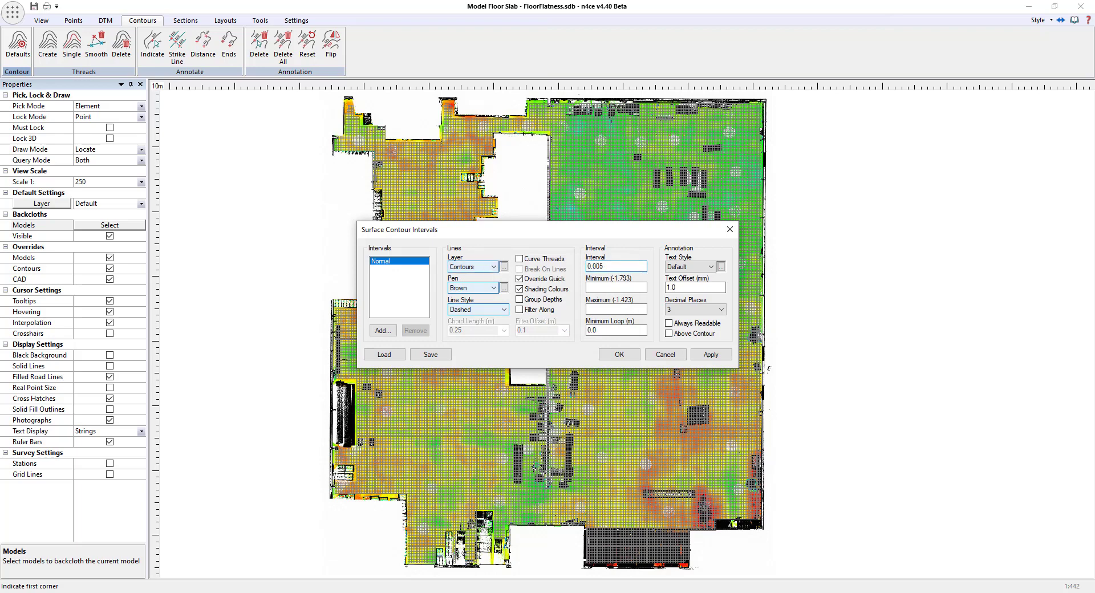
Give Normal contours a Blue pen, Solid line style and 0 text offset, and draw them
{"action": "left_click", "coordinate": [484, 290]}
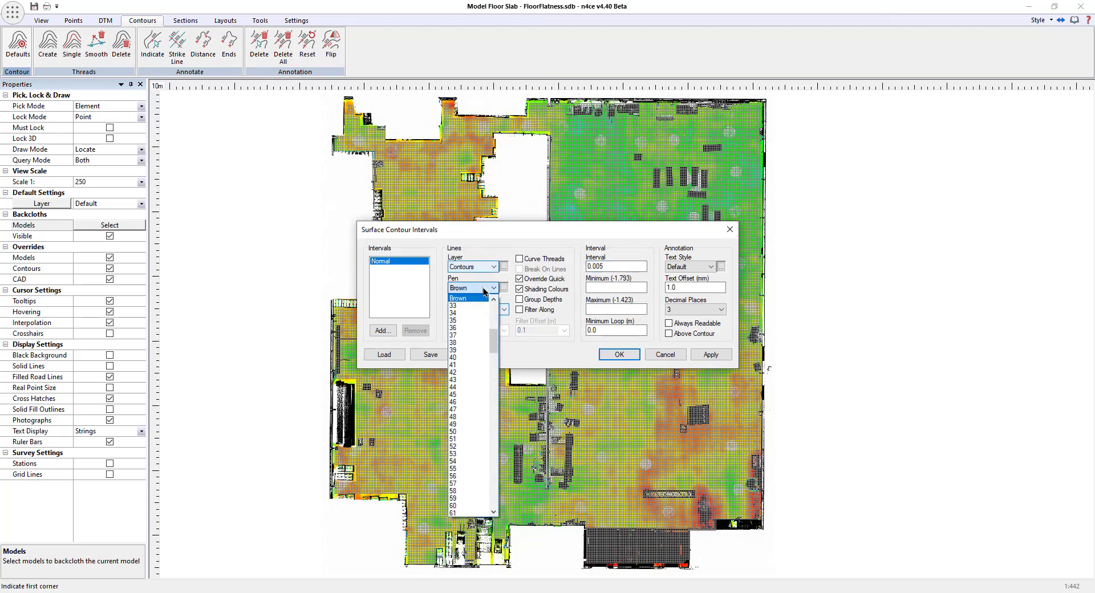
{"action": "key", "text": "Up"}
{"action": "key", "text": "Return"}
{"action": "left_click", "coordinate": [485, 311]}
{"action": "key", "text": "s"}
{"action": "key", "text": "Return"}
{"action": "left_click", "coordinate": [703, 291]}
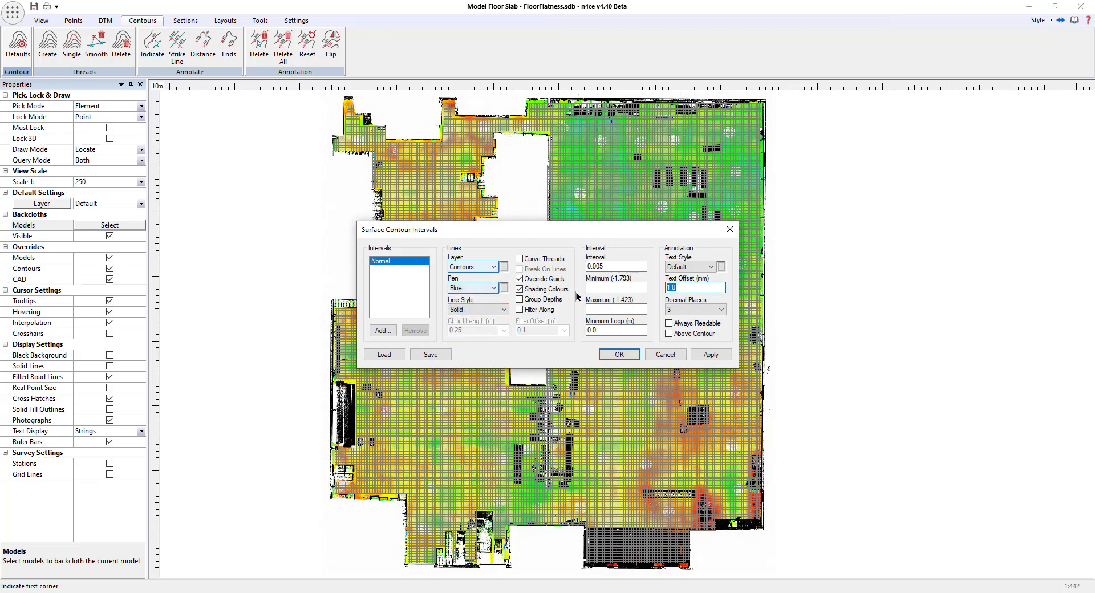
{"action": "type", "text": "0"}
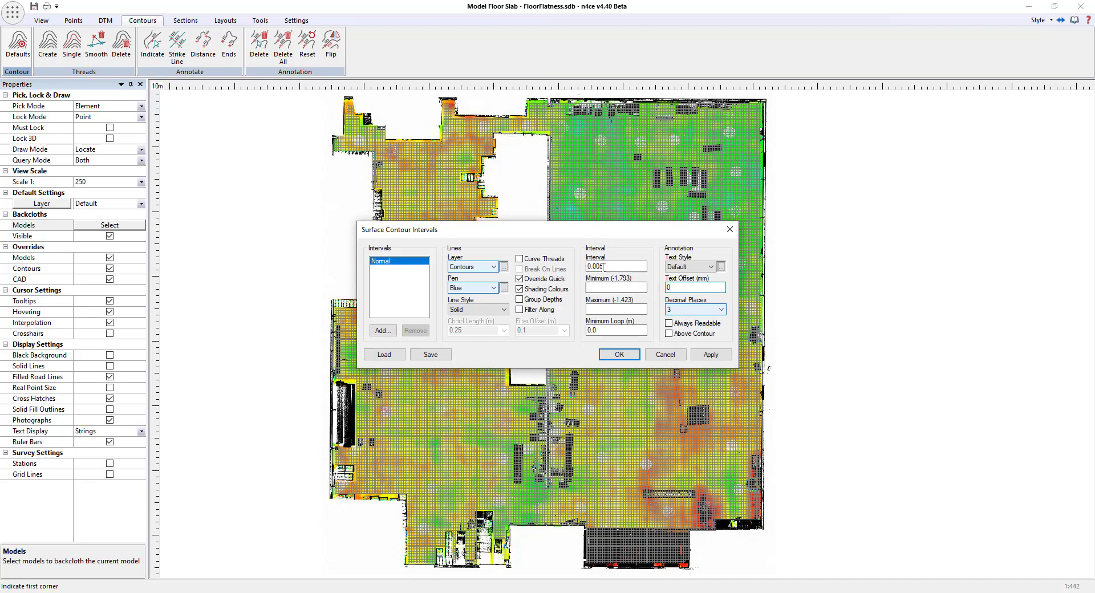
{"action": "left_click", "coordinate": [620, 355]}
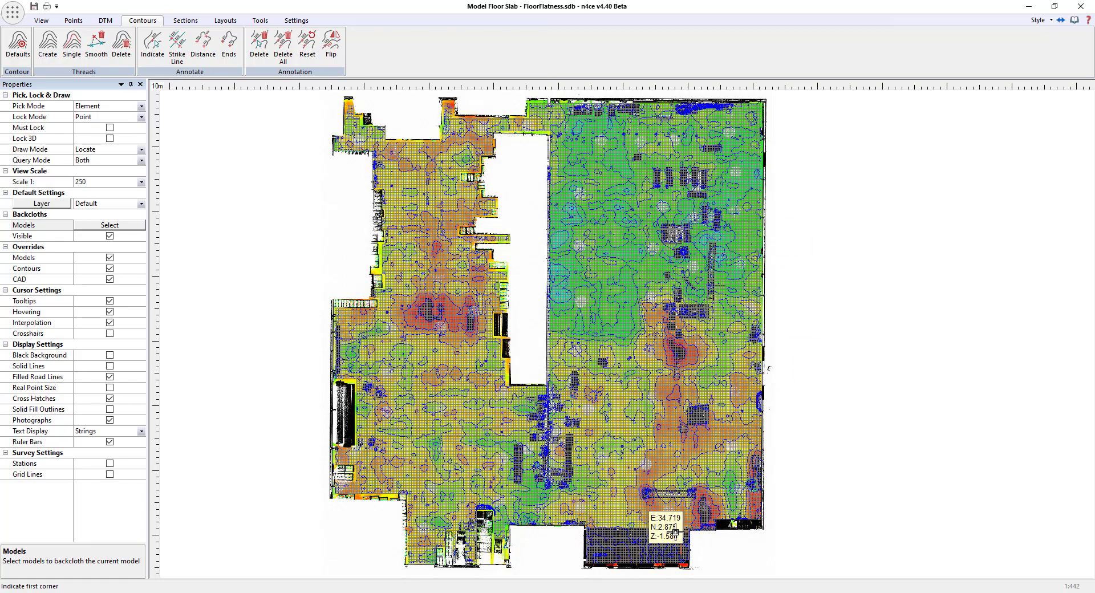
Delete one more rectangle of stray grid points
{"action": "scroll", "coordinate": [485, 530], "scroll_direction": "up", "scroll_amount": 5}
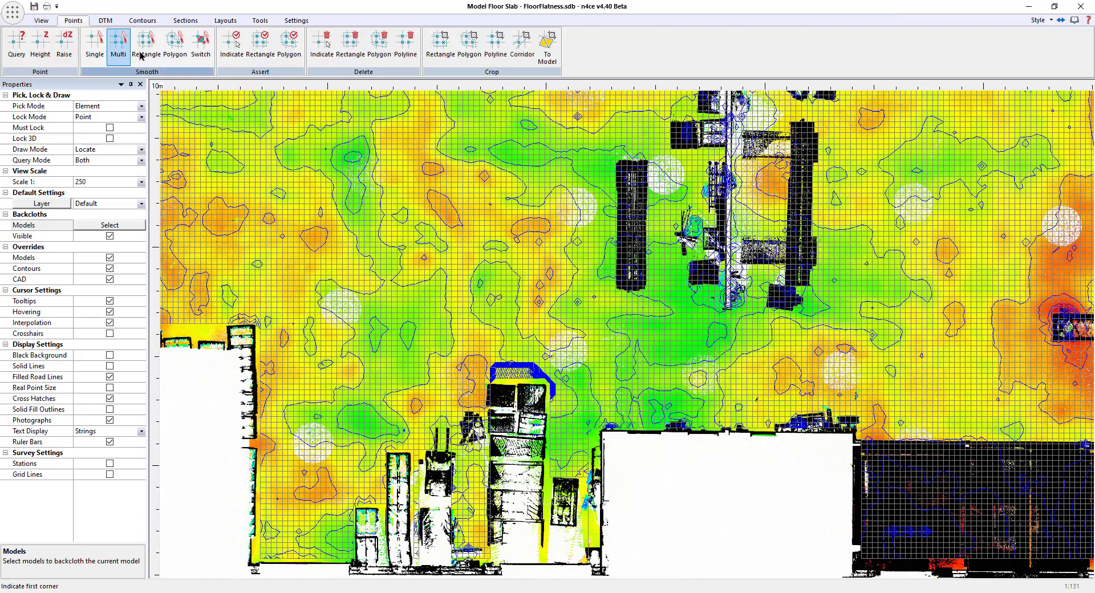
{"action": "left_click", "coordinate": [350, 45]}
{"action": "middle_click_drag", "start_coordinate": [716, 479], "coordinate": [626, 438]}
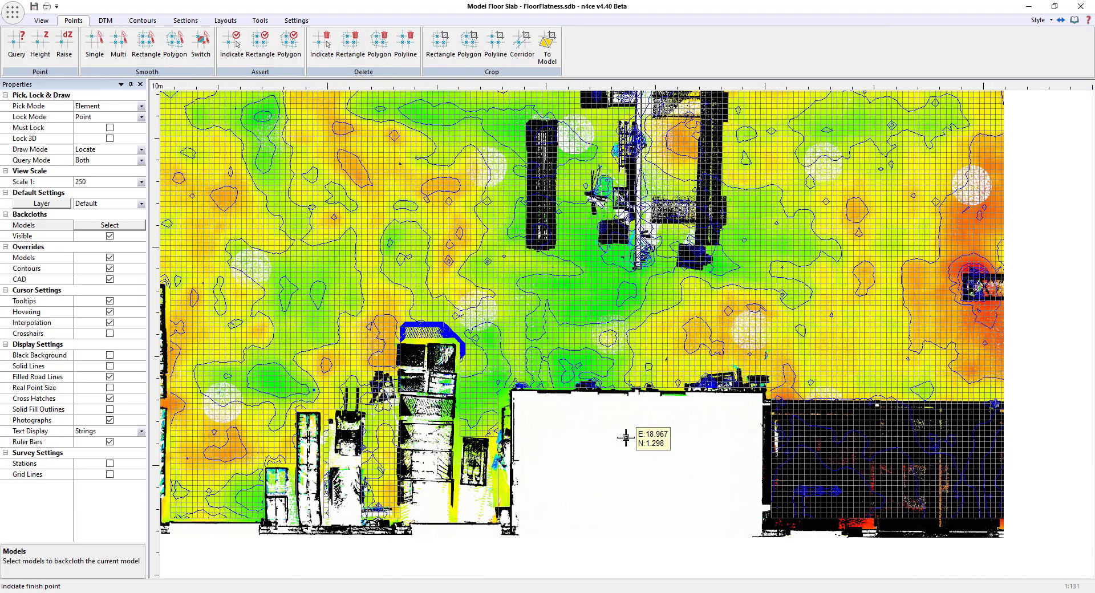
{"action": "left_click", "coordinate": [539, 345]}
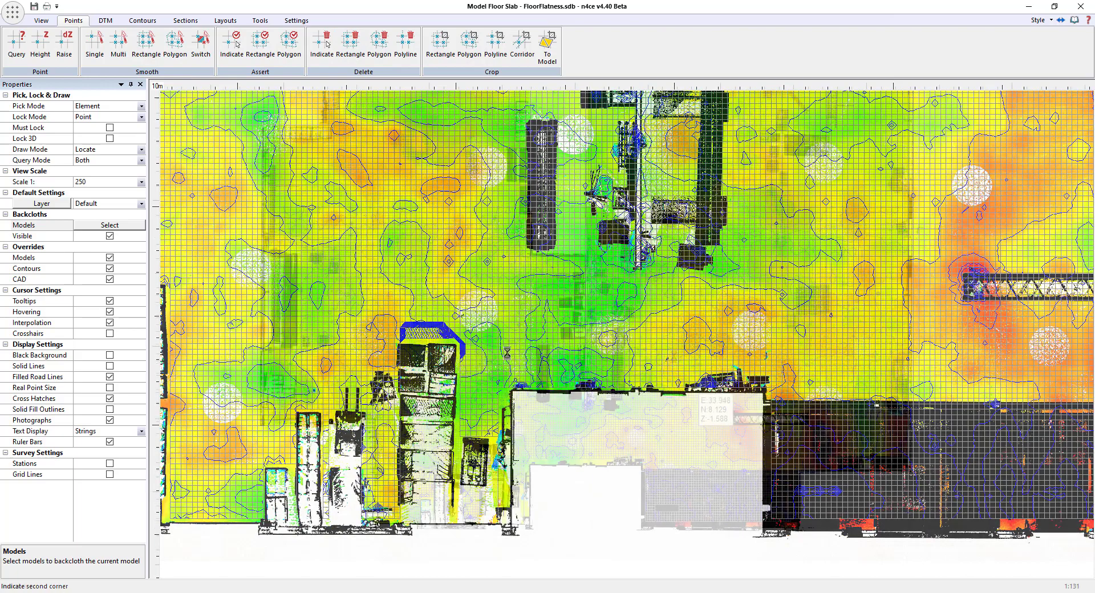
{"action": "scroll", "coordinate": [539, 346], "scroll_direction": "down", "scroll_amount": 5}
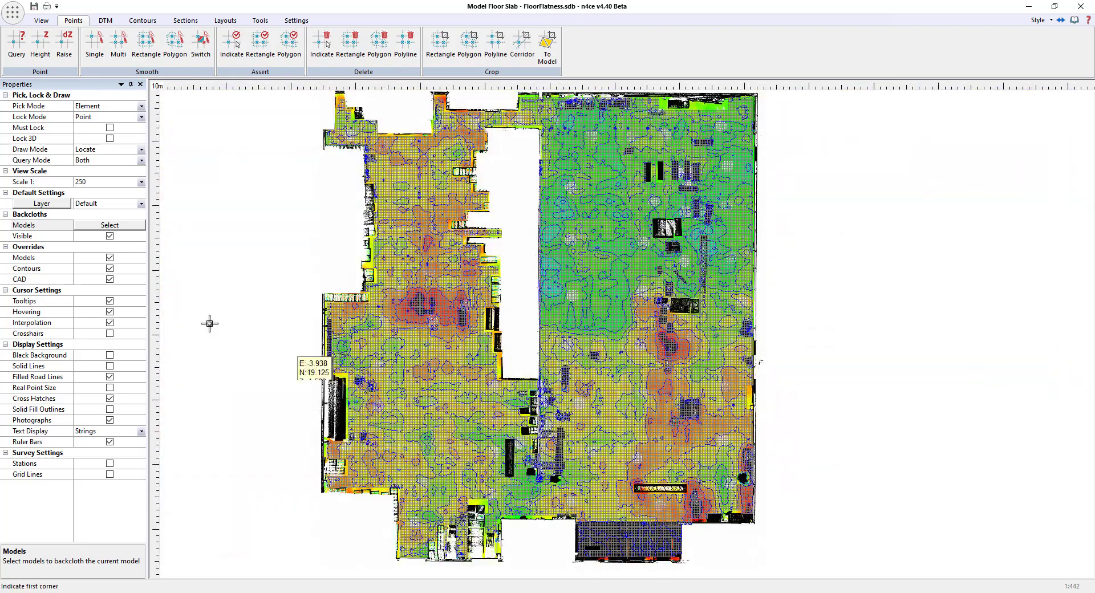
Hide the FloorFlatness backcloth, leaving blue contours over the bare grid, and zoom around the slab
{"action": "left_click", "coordinate": [110, 235]}
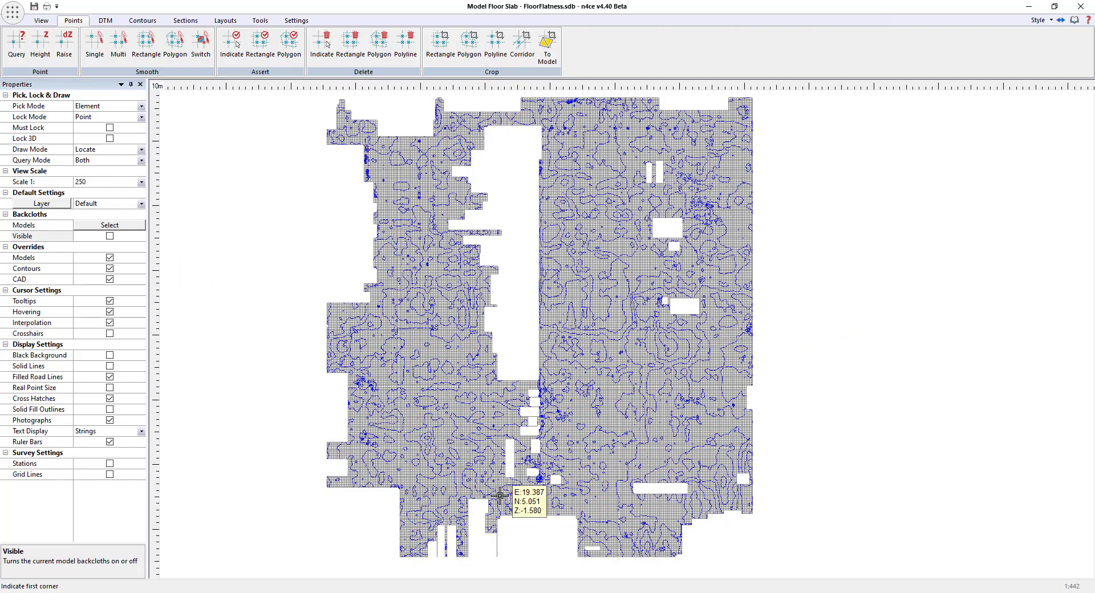
{"action": "scroll", "coordinate": [576, 434], "scroll_direction": "up", "scroll_amount": 3}
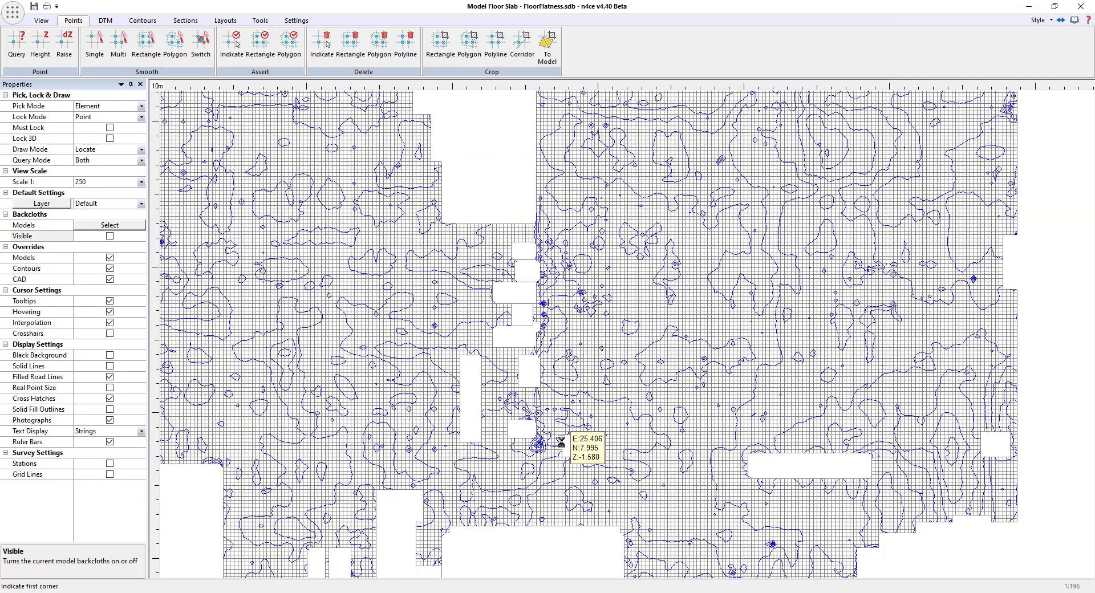
{"action": "scroll", "coordinate": [639, 368], "scroll_direction": "down", "scroll_amount": 4}
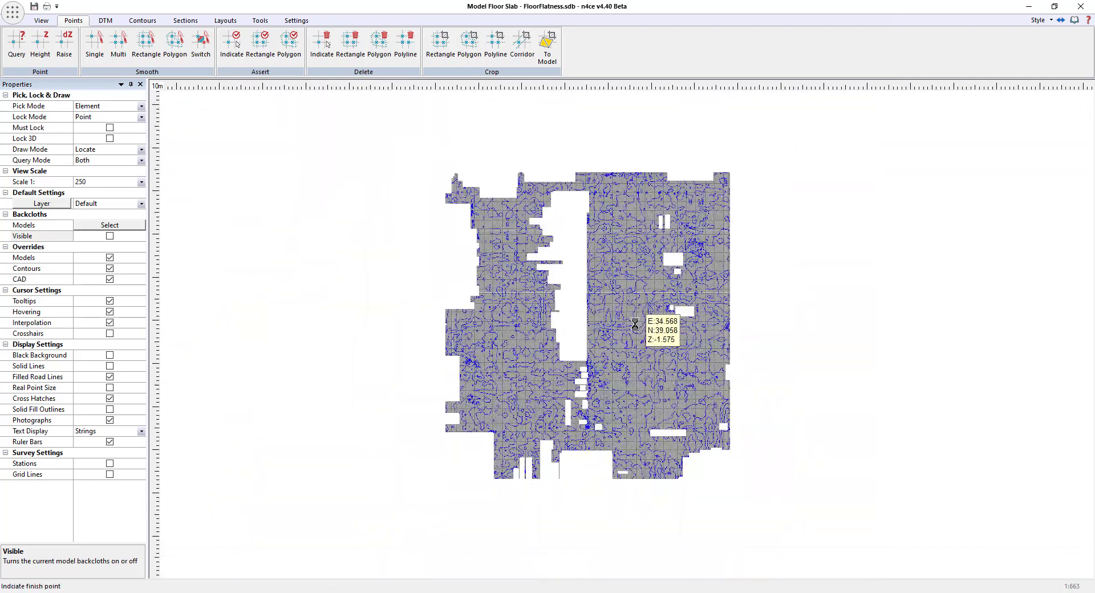
{"action": "scroll", "coordinate": [534, 248], "scroll_direction": "up", "scroll_amount": 1}
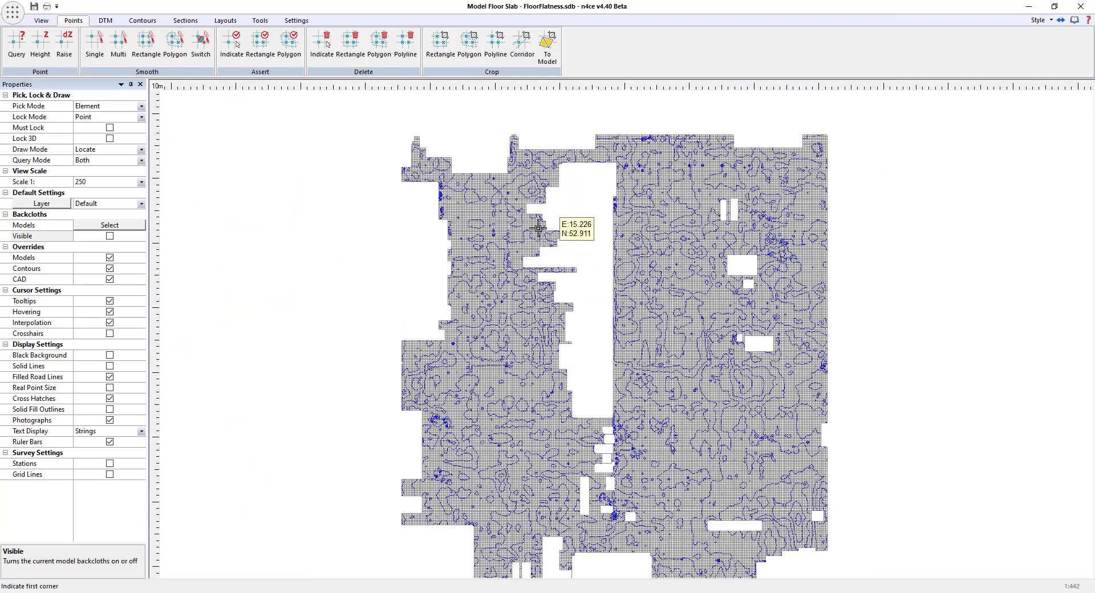
{"action": "scroll", "coordinate": [425, 180], "scroll_direction": "up", "scroll_amount": 4}
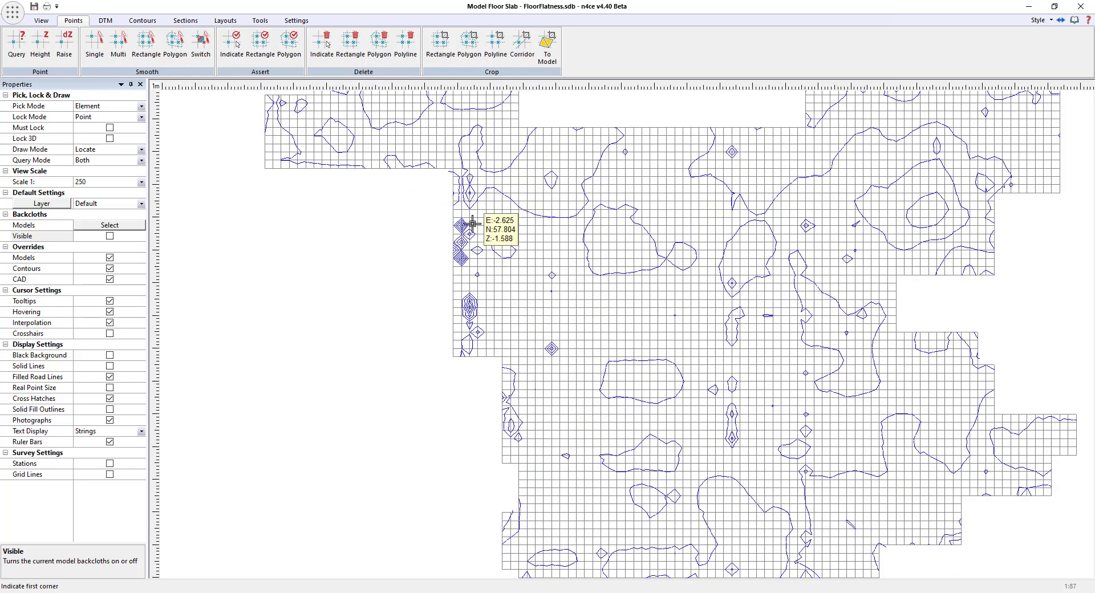
Start defining a DTM boundary with the Boundary tool and zoom out
{"action": "left_click", "coordinate": [105, 21]}
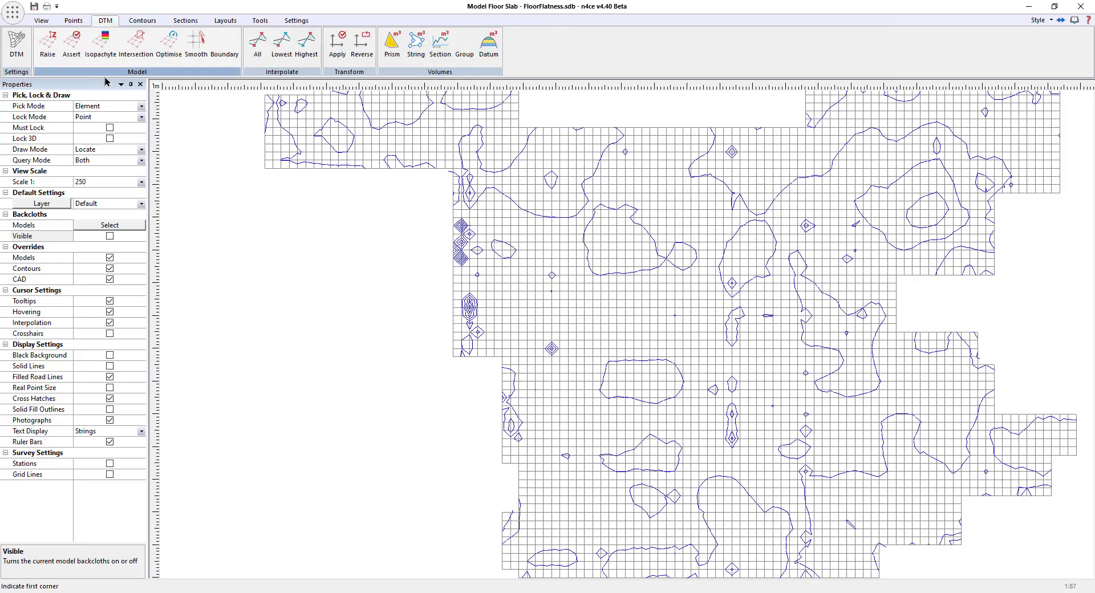
{"action": "left_click", "coordinate": [196, 45]}
{"action": "left_click", "coordinate": [589, 317]}
{"action": "scroll", "coordinate": [588, 317], "scroll_direction": "down", "scroll_amount": 5}
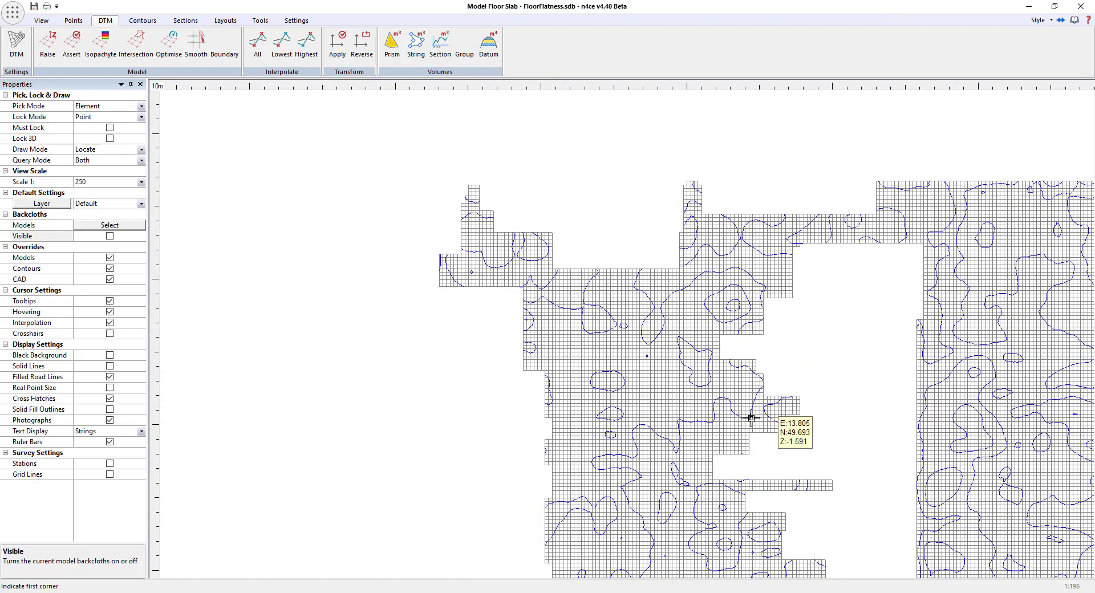
{"action": "scroll", "coordinate": [703, 398], "scroll_direction": "down", "scroll_amount": 5}
Untick Overrides > Models to hide the grey grid, leaving only the contours
{"action": "left_click", "coordinate": [707, 439]}
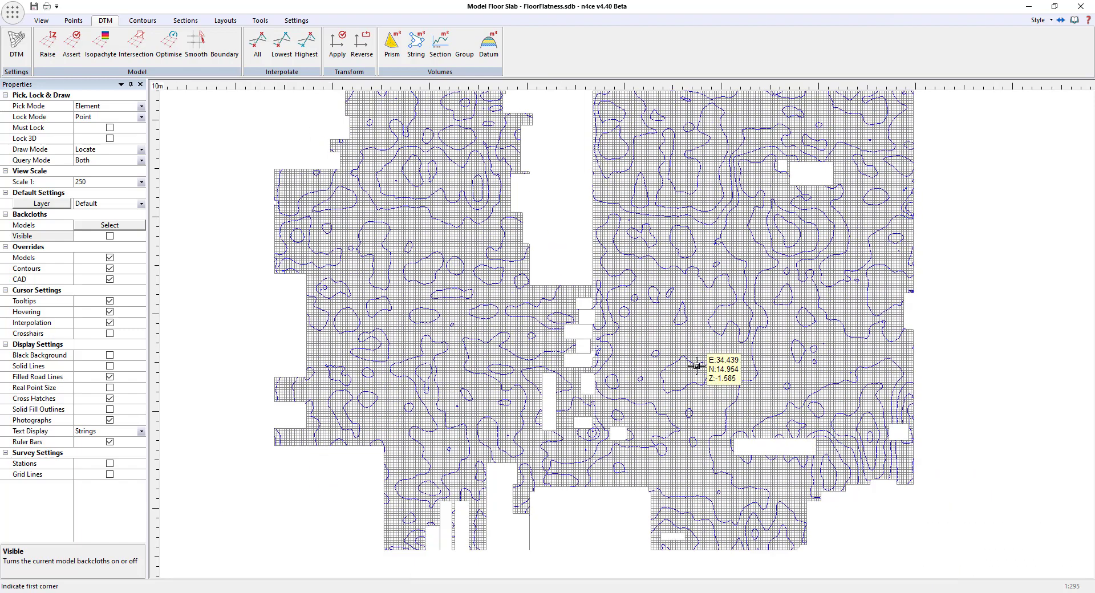
{"action": "scroll", "coordinate": [717, 313], "scroll_direction": "down", "scroll_amount": 5}
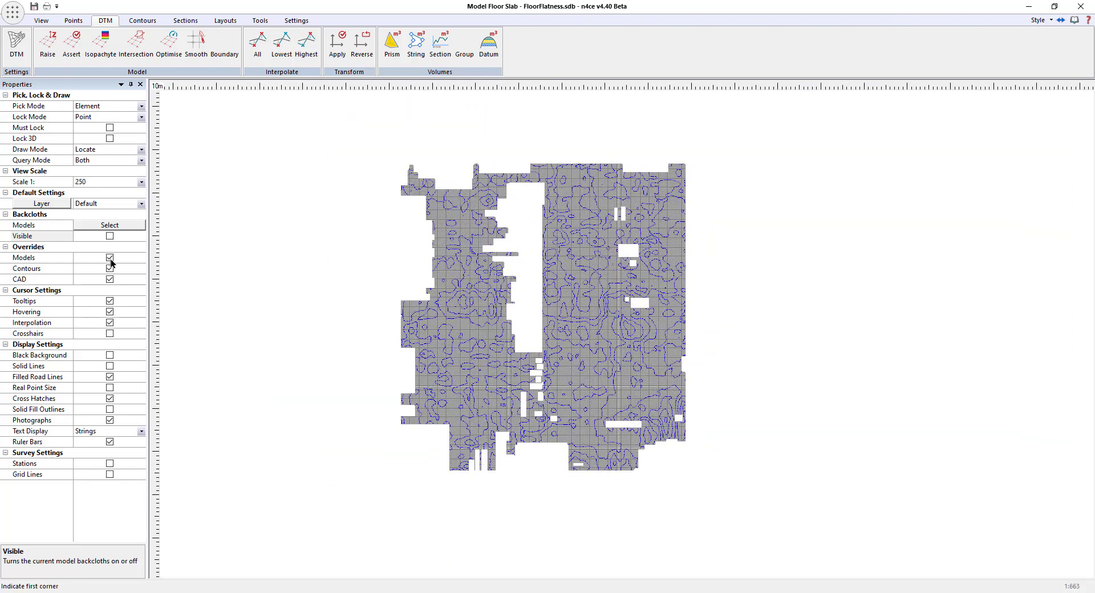
{"action": "left_click", "coordinate": [110, 258]}
{"action": "scroll", "coordinate": [547, 303], "scroll_direction": "up", "scroll_amount": 3}
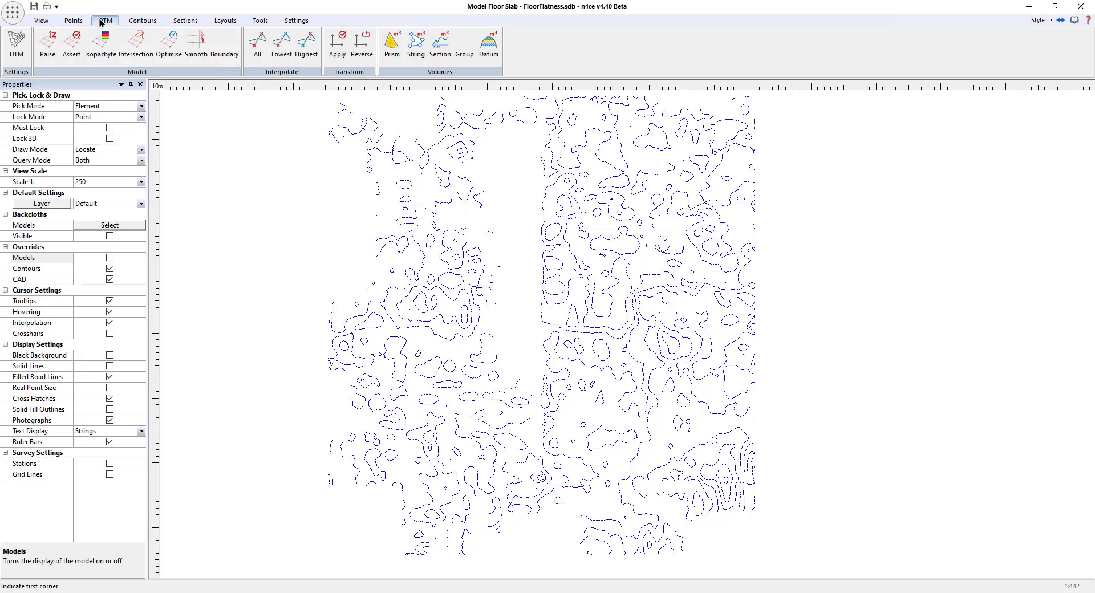
Raise the grid DTM by dHeight 1.58, then reopen DTM Settings to check the new levels
{"action": "left_click", "coordinate": [26, 61]}
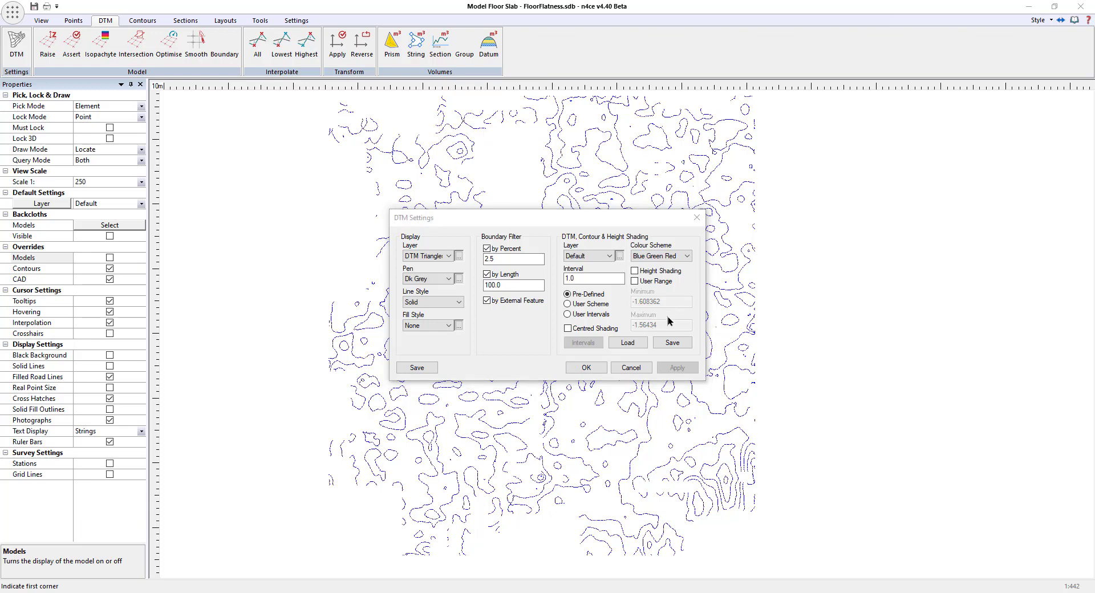
{"action": "left_click", "coordinate": [696, 217]}
{"action": "left_click", "coordinate": [50, 45]}
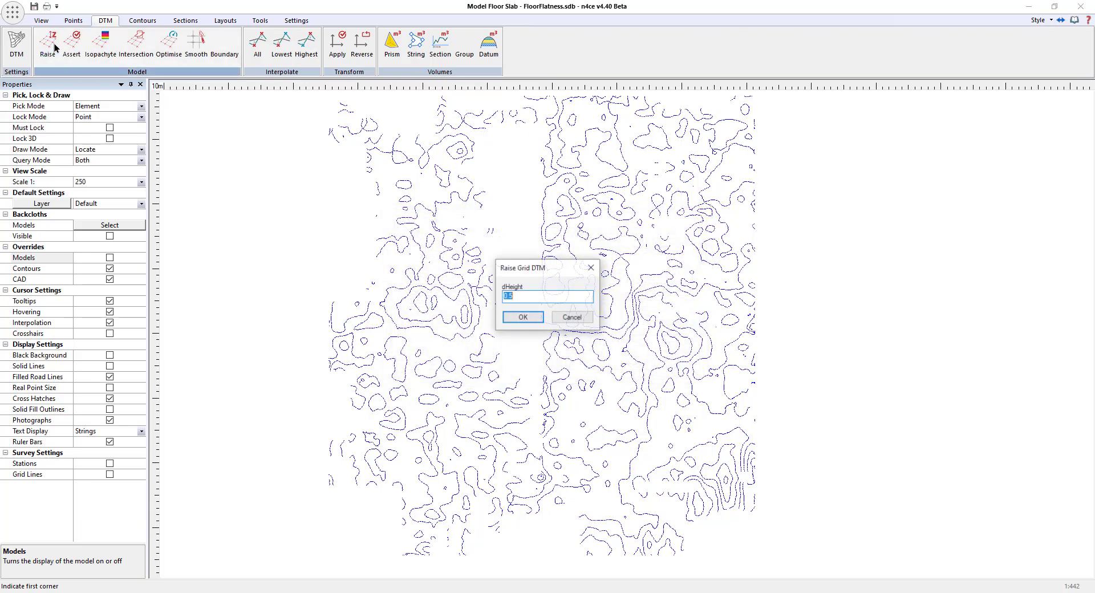
{"action": "type", "text": "1.58"}
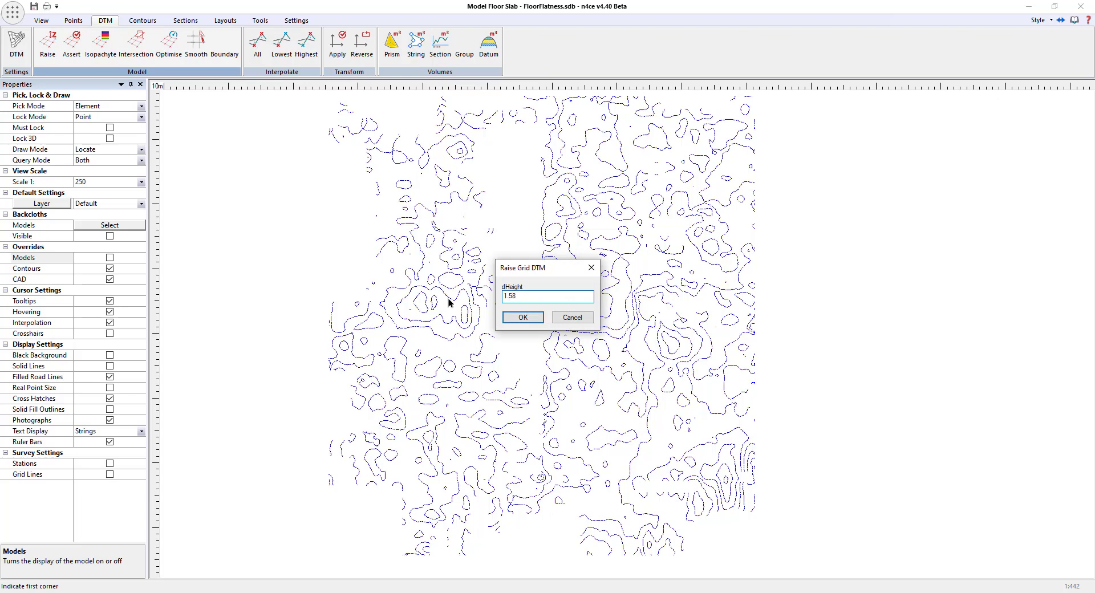
{"action": "left_click", "coordinate": [518, 317]}
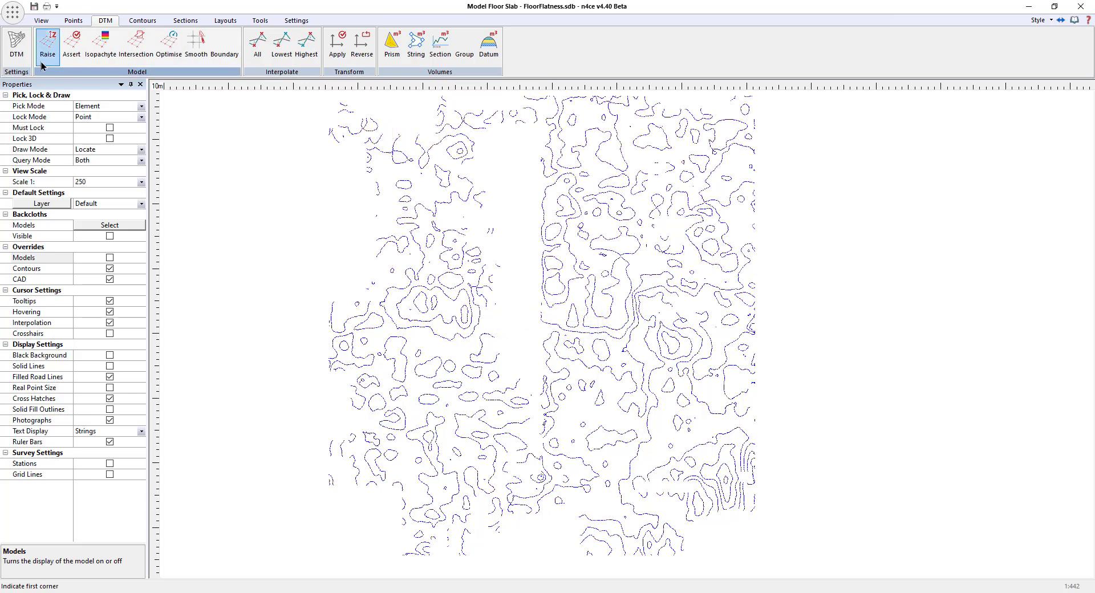
{"action": "left_click", "coordinate": [17, 46]}
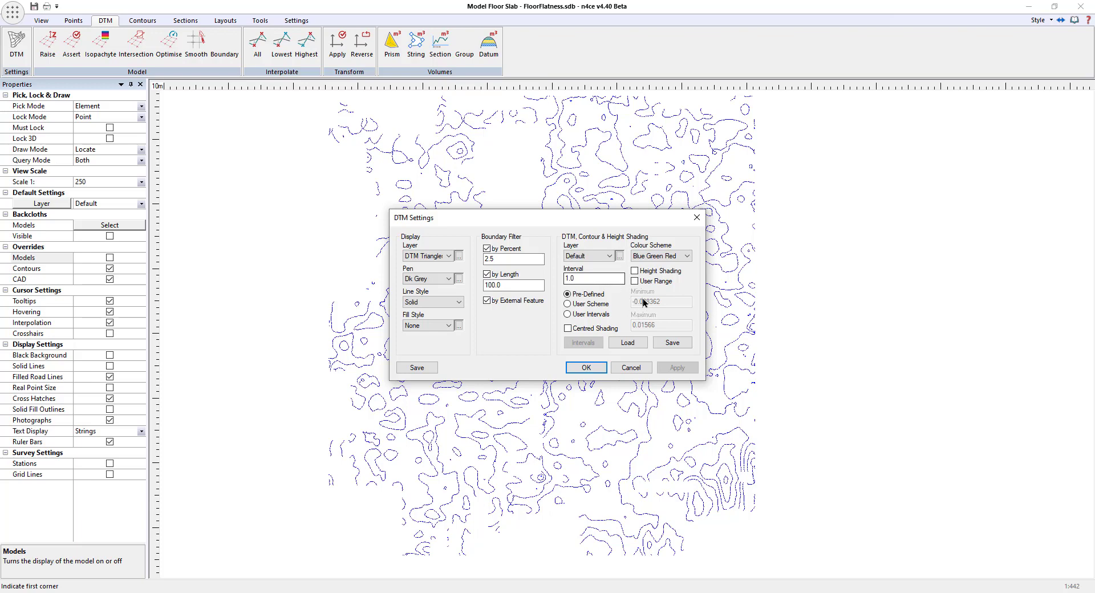
Set the shading interval to 0.005 and switch to a User Scheme
{"action": "left_click_drag", "start_coordinate": [589, 278], "coordinate": [539, 278]}
{"action": "type", "text": "0.0"}
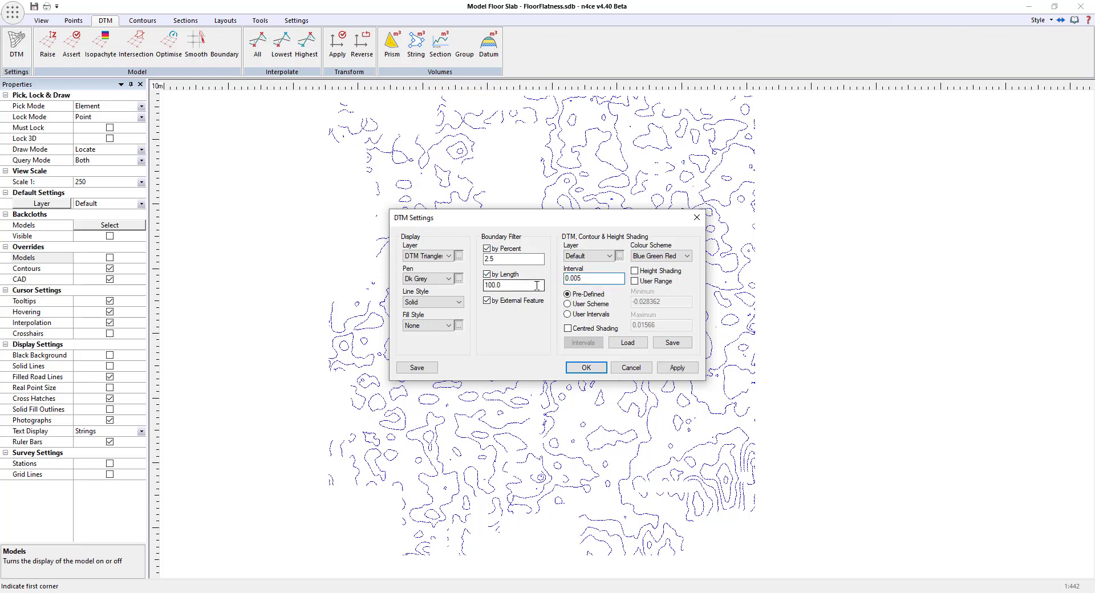
{"action": "left_click", "coordinate": [584, 307]}
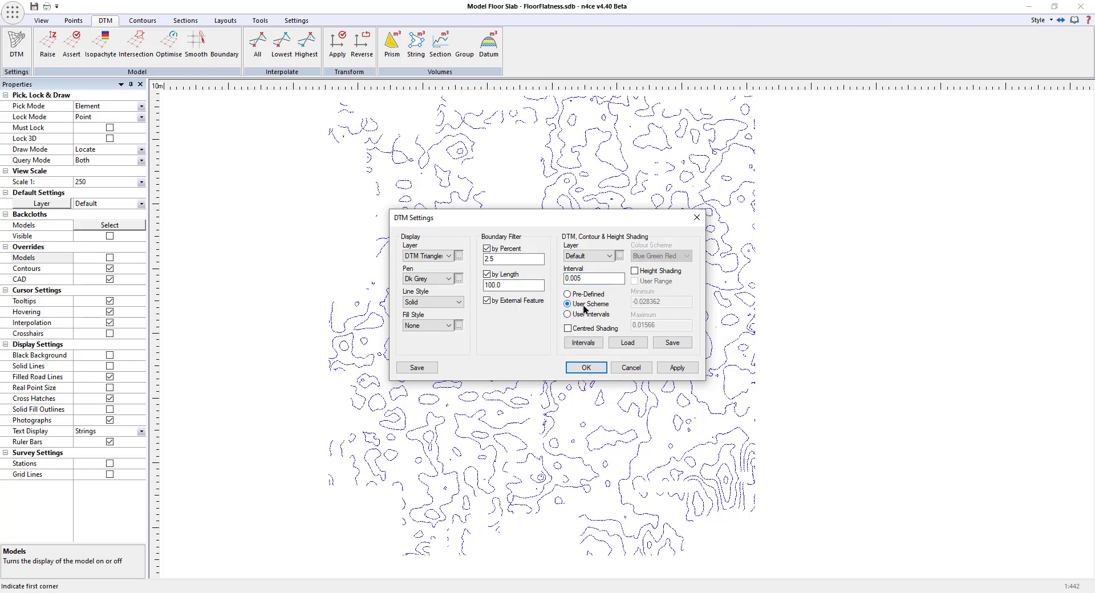
{"action": "left_click", "coordinate": [583, 343]}
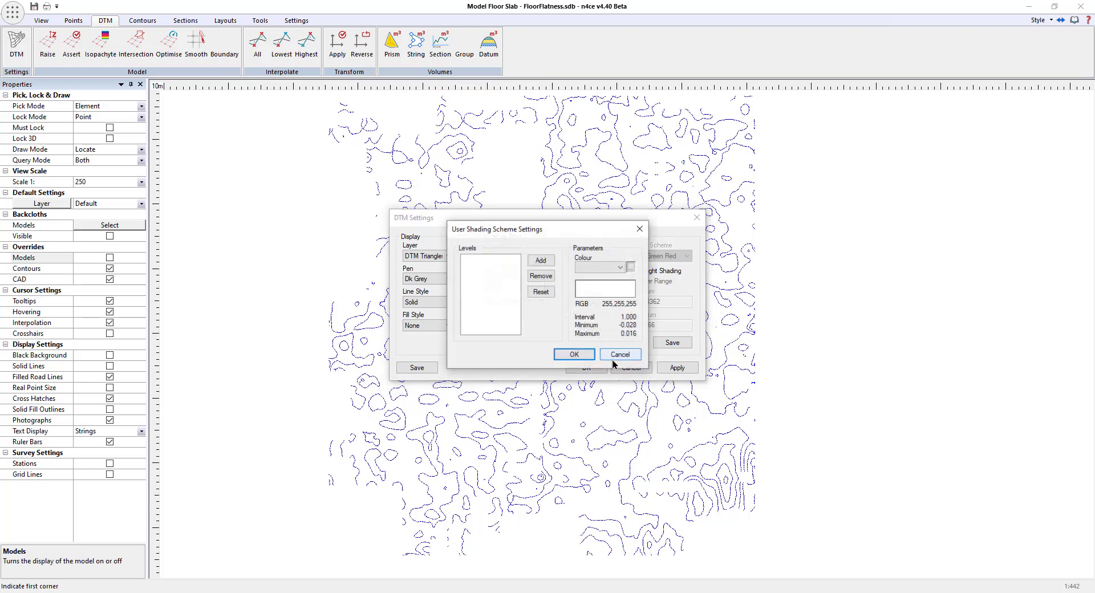
Add user shading levels -0.028, 0.0 and 0.016
{"action": "left_click", "coordinate": [535, 262]}
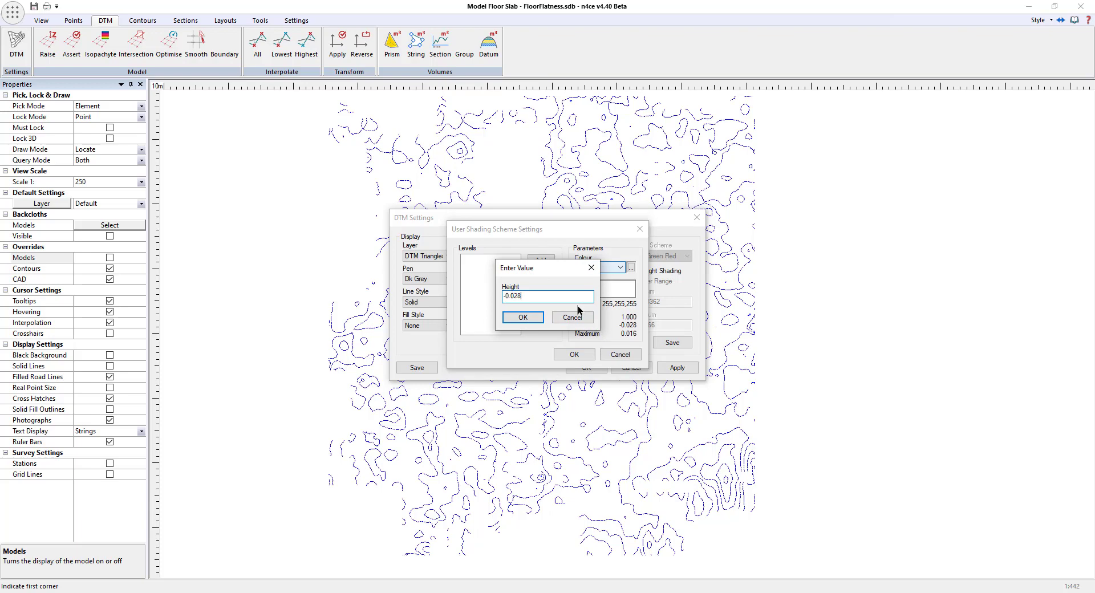
{"action": "left_click", "coordinate": [528, 317]}
{"action": "type", "text": "0"}
{"action": "left_click", "coordinate": [523, 318]}
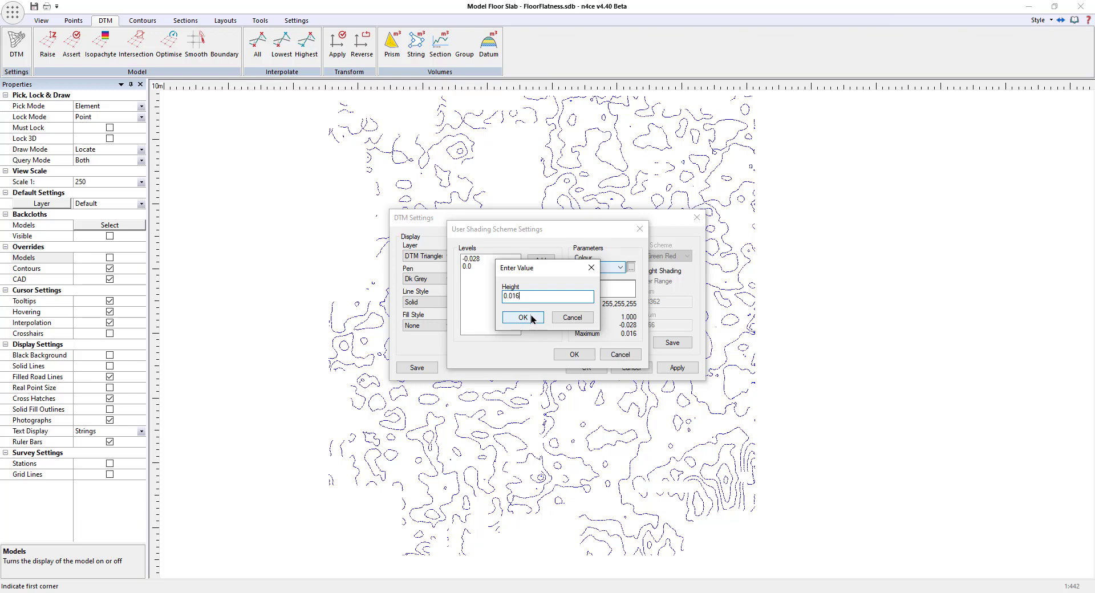
{"action": "left_click", "coordinate": [531, 317]}
{"action": "left_click", "coordinate": [583, 323]}
Colour the levels: -0.028 red, 0.0 white, 0.016 green
{"action": "left_click", "coordinate": [484, 259]}
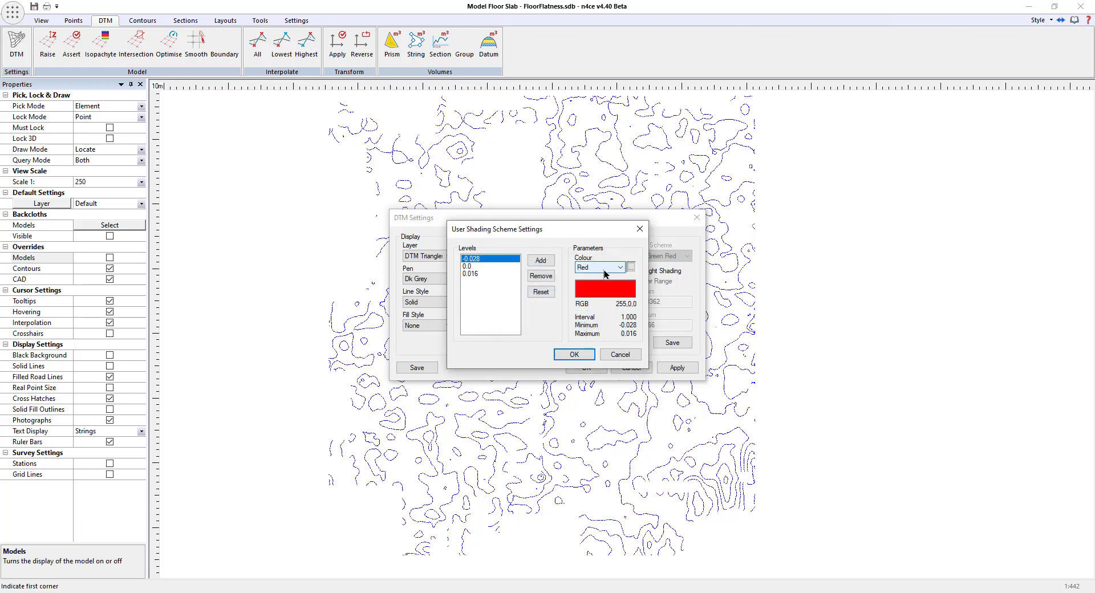
{"action": "left_click", "coordinate": [605, 271]}
{"action": "left_click", "coordinate": [597, 274]}
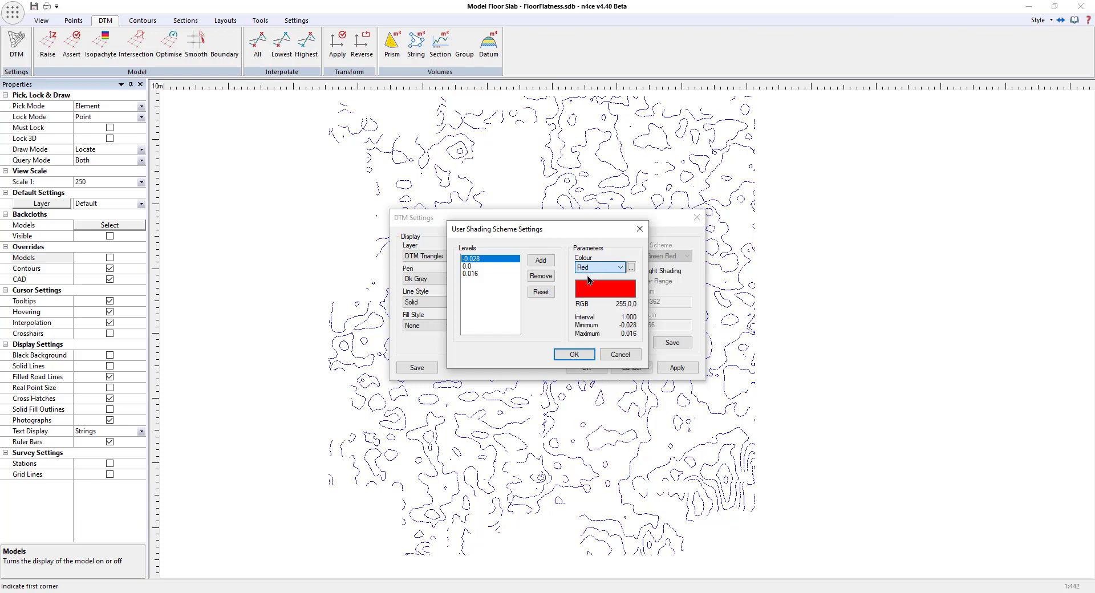
{"action": "left_click", "coordinate": [464, 266]}
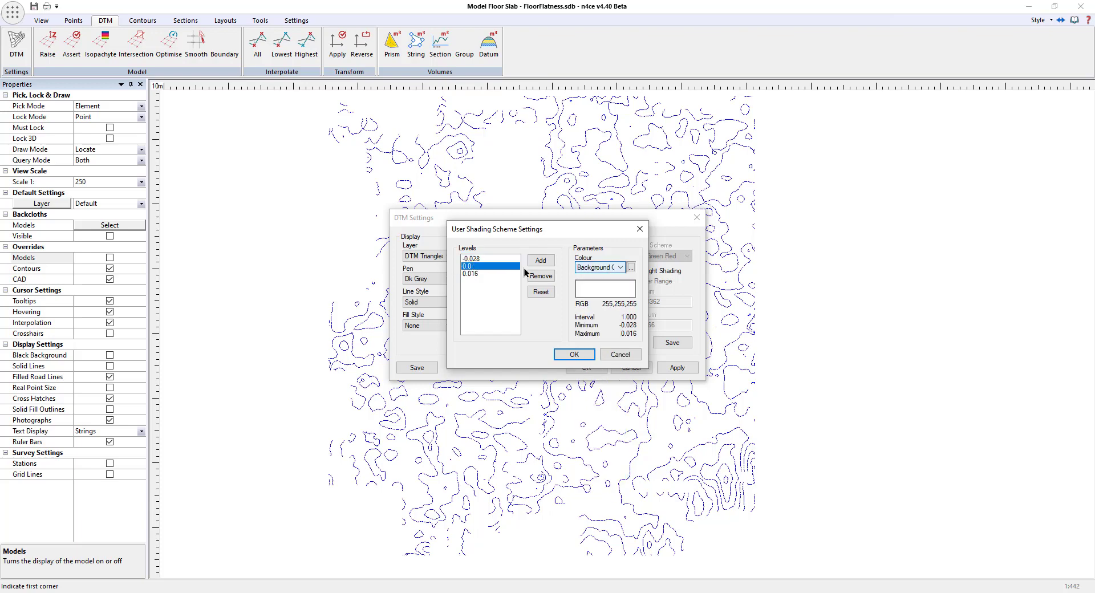
{"action": "left_click", "coordinate": [610, 267]}
{"action": "left_click", "coordinate": [595, 330]}
{"action": "left_click", "coordinate": [473, 274]}
{"action": "left_click", "coordinate": [605, 268]}
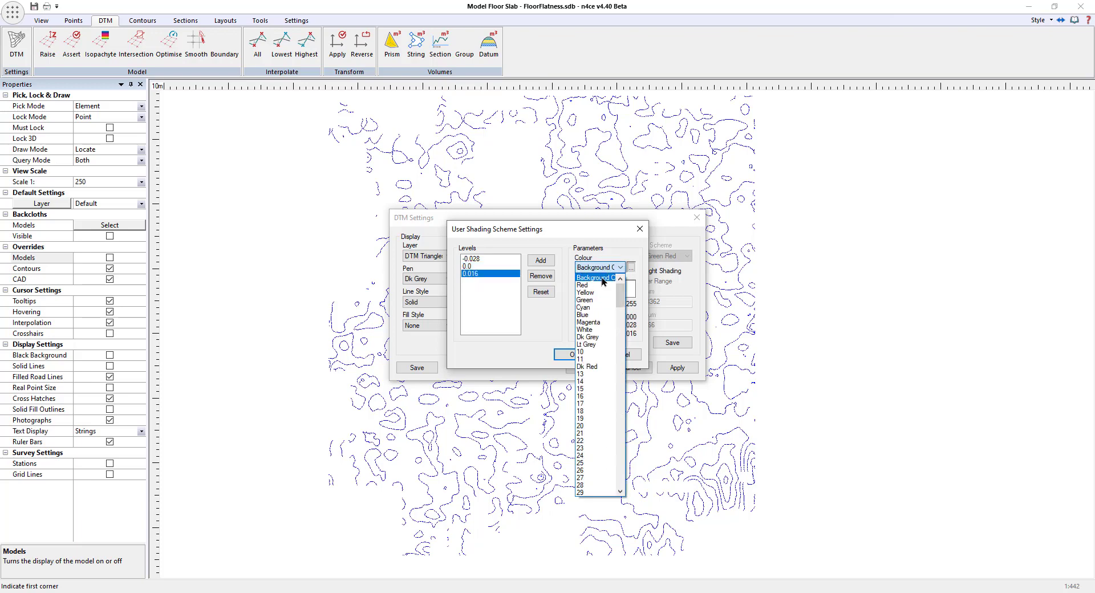
{"action": "left_click", "coordinate": [595, 297]}
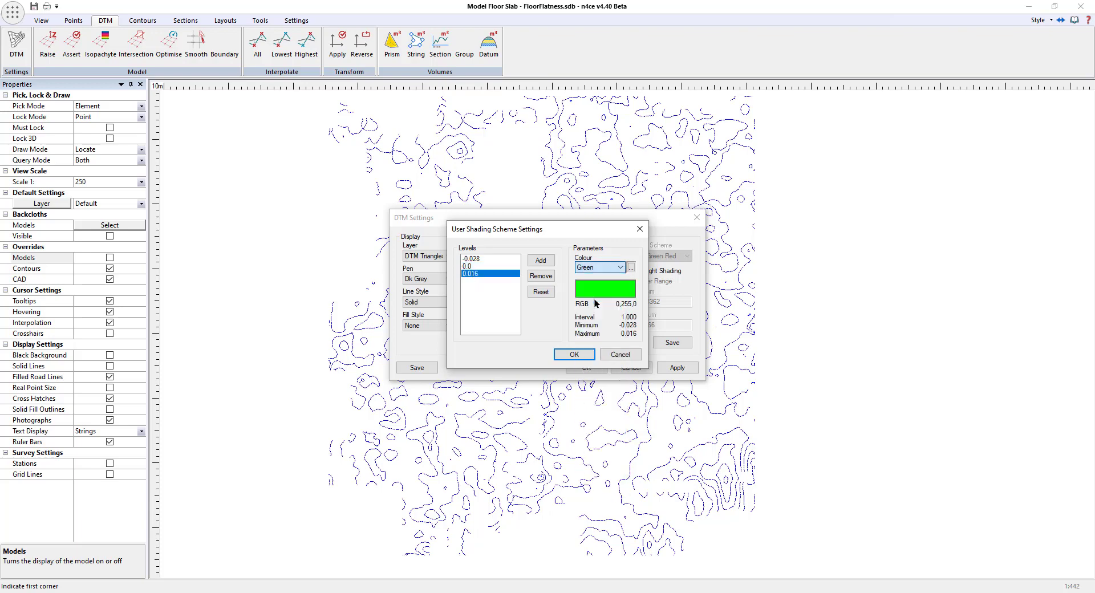
Verify each level's colour and confirm the user shading scheme
{"action": "left_click", "coordinate": [485, 260]}
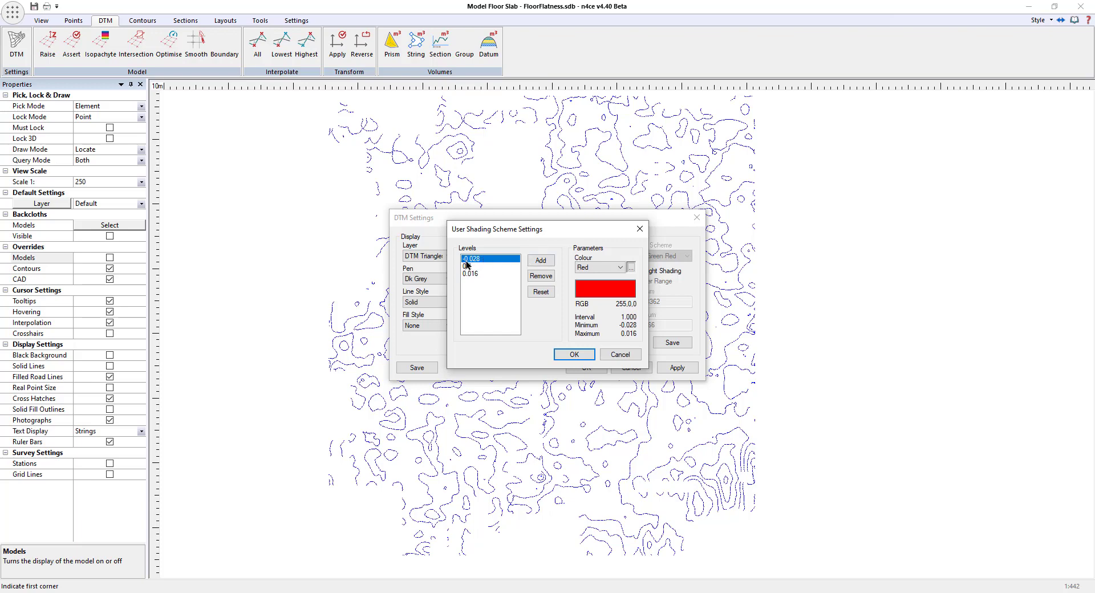
{"action": "left_click", "coordinate": [472, 266]}
{"action": "left_click", "coordinate": [478, 275]}
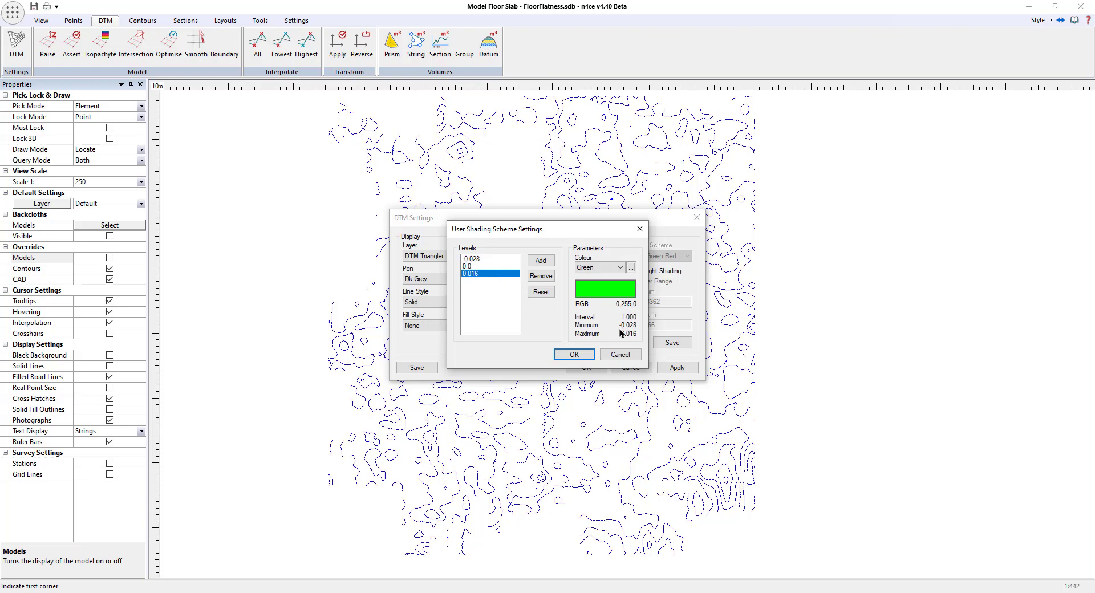
{"action": "left_click", "coordinate": [575, 354]}
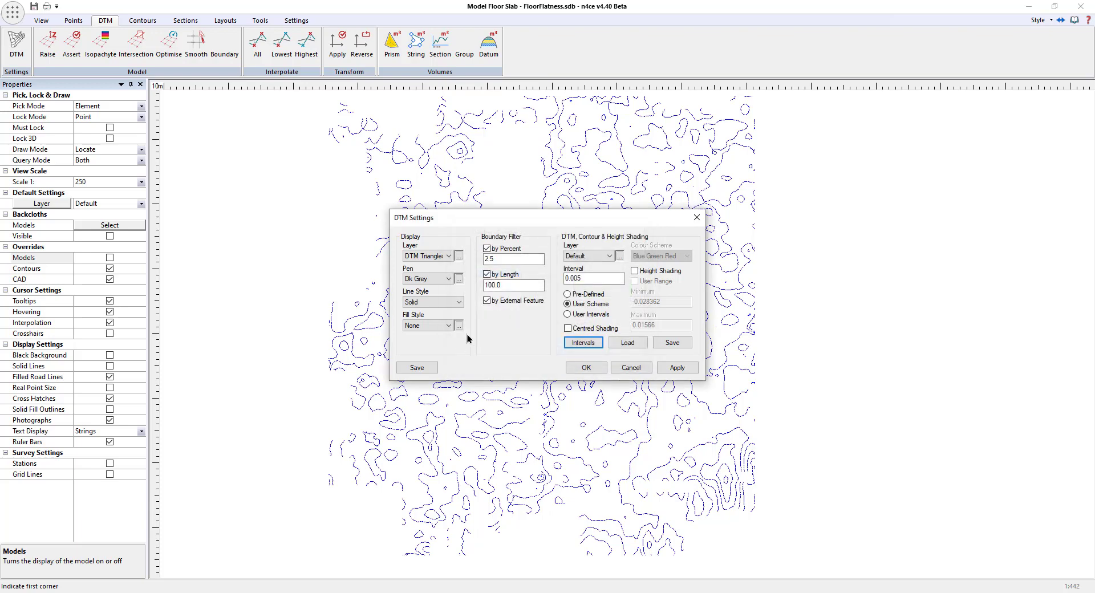
Save the shading scheme as 'SlabChecks' and apply it
{"action": "left_click", "coordinate": [673, 343]}
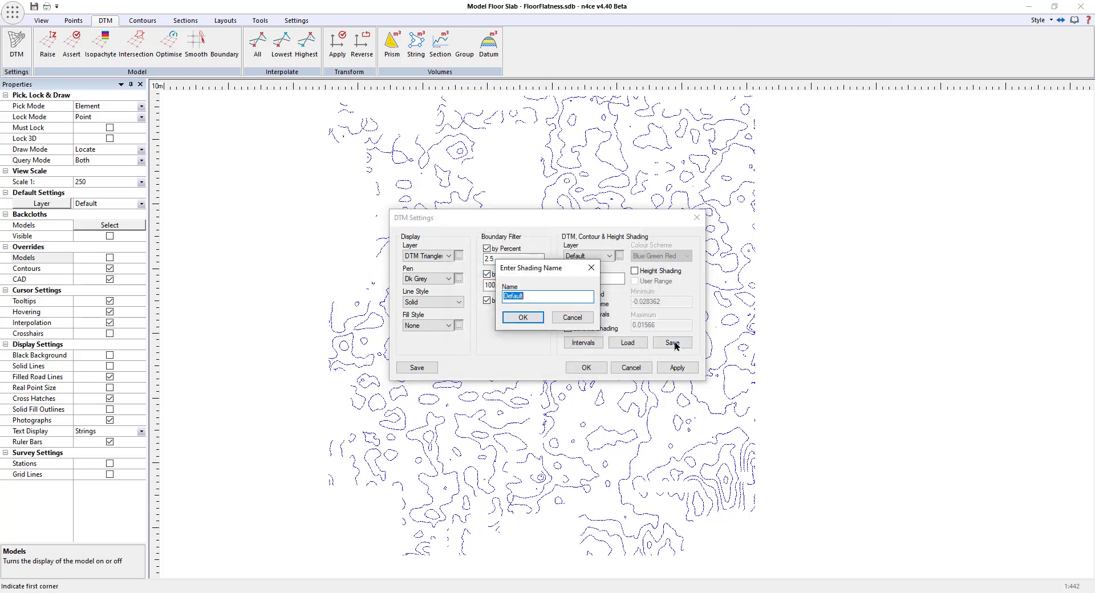
{"action": "type", "text": "SlabChecks"}
{"action": "left_click", "coordinate": [522, 317]}
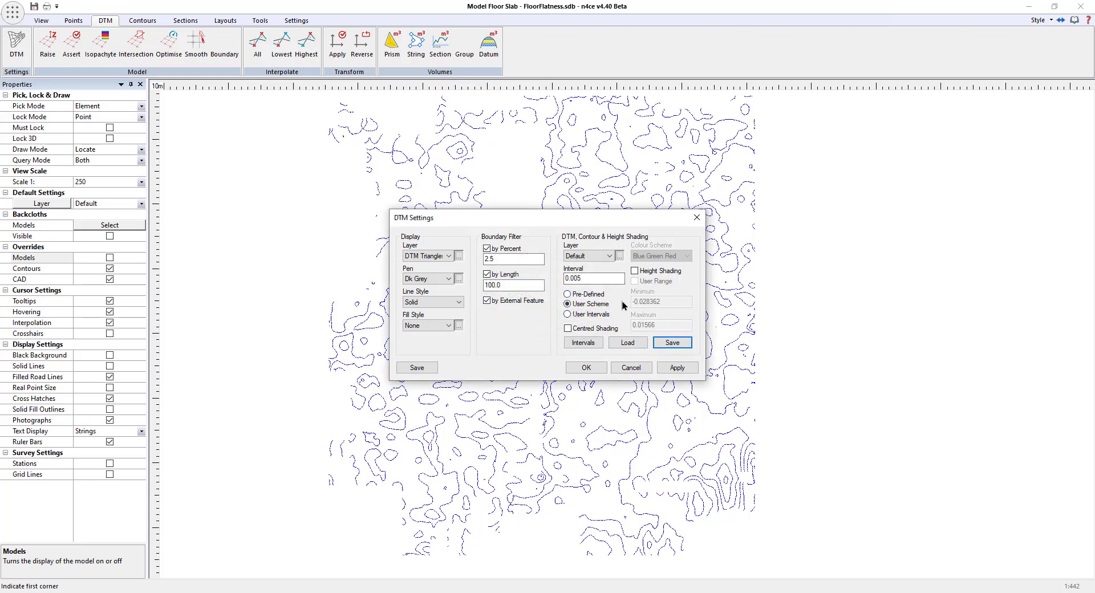
{"action": "left_click", "coordinate": [582, 342]}
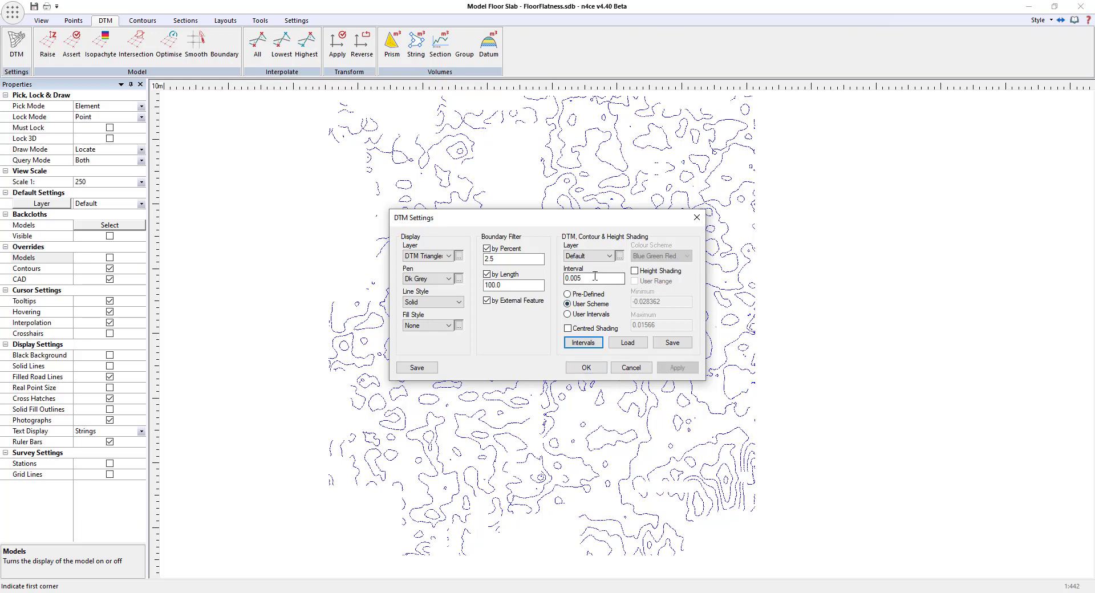
Change the DTM shading interval from 0.005 to 0.002 and apply it
{"action": "left_click", "coordinate": [575, 278]}
{"action": "left_click", "coordinate": [597, 280]}
{"action": "left_click_drag", "start_coordinate": [587, 279], "coordinate": [575, 279]}
{"action": "left_click", "coordinate": [582, 344]}
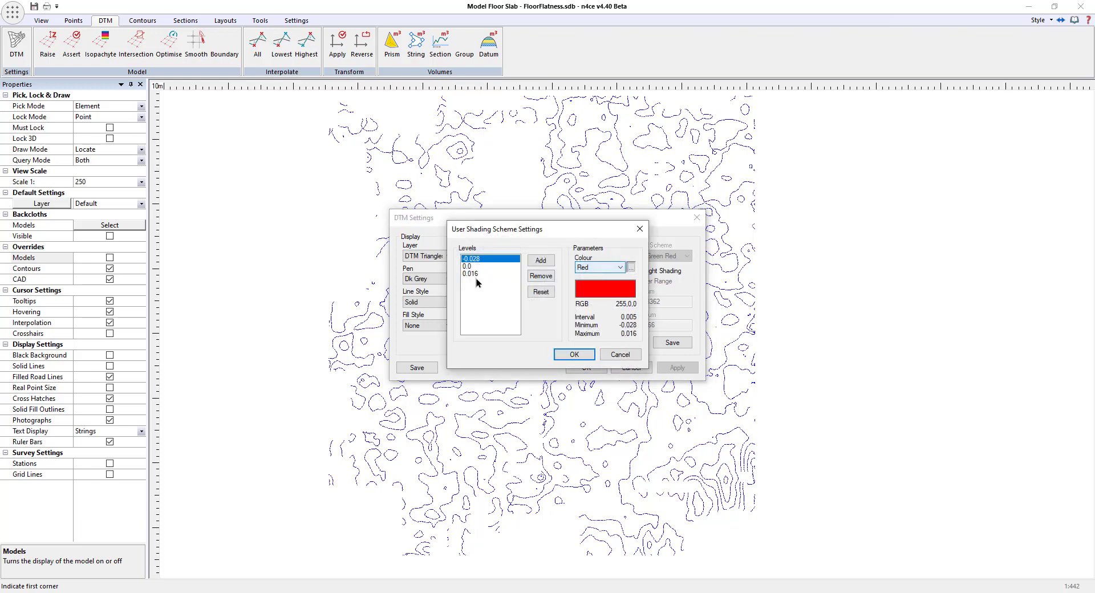
{"action": "left_click_drag", "start_coordinate": [504, 229], "coordinate": [647, 229]}
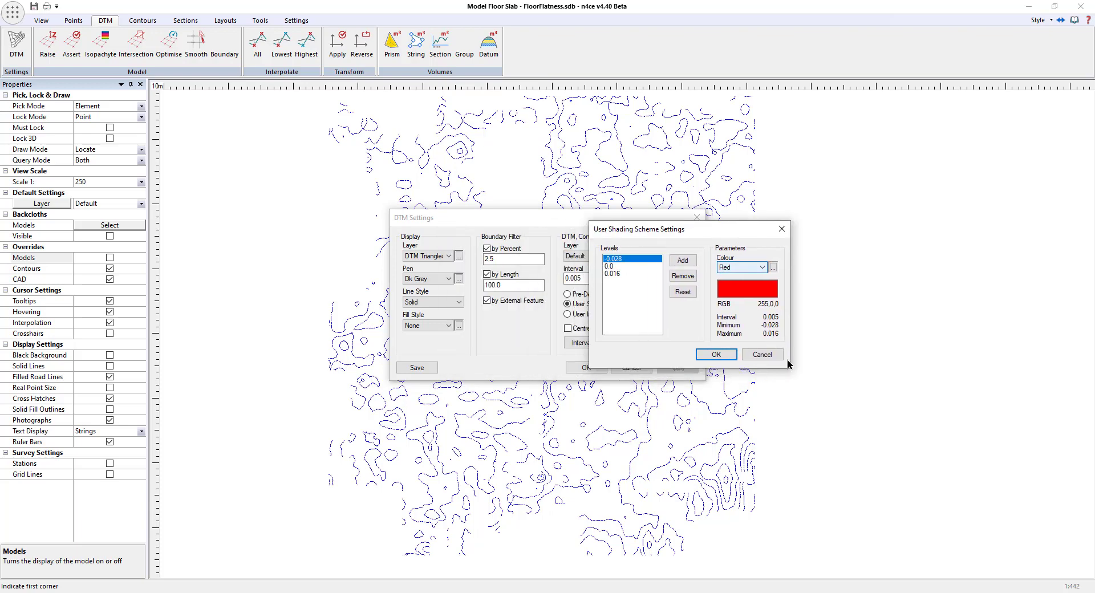
{"action": "left_click", "coordinate": [762, 358]}
{"action": "left_click", "coordinate": [586, 279]}
{"action": "key", "text": "BackSpace"}
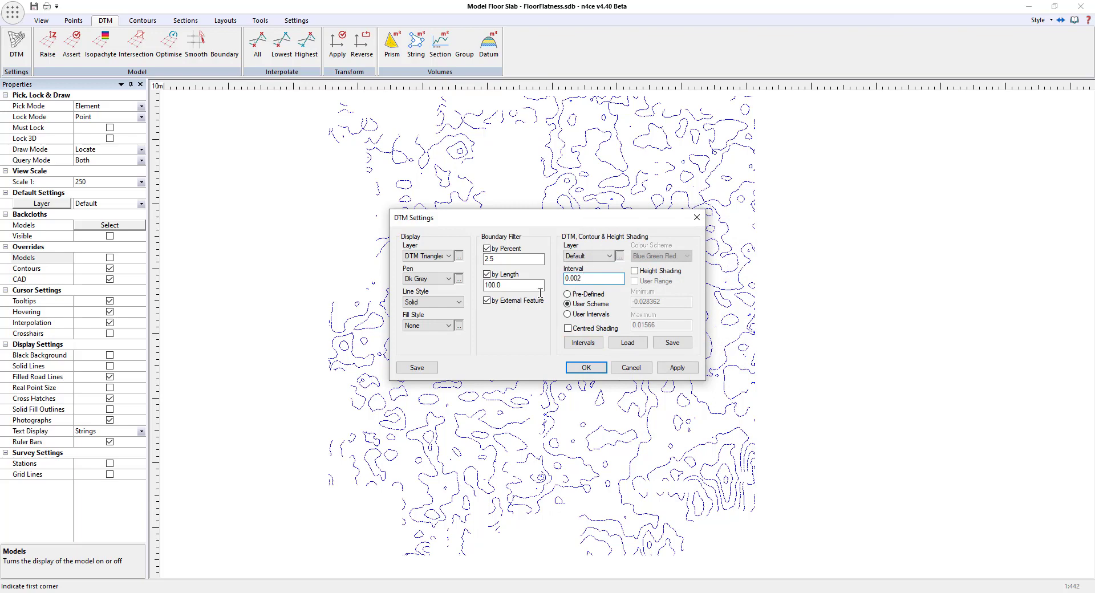
{"action": "left_click", "coordinate": [582, 368]}
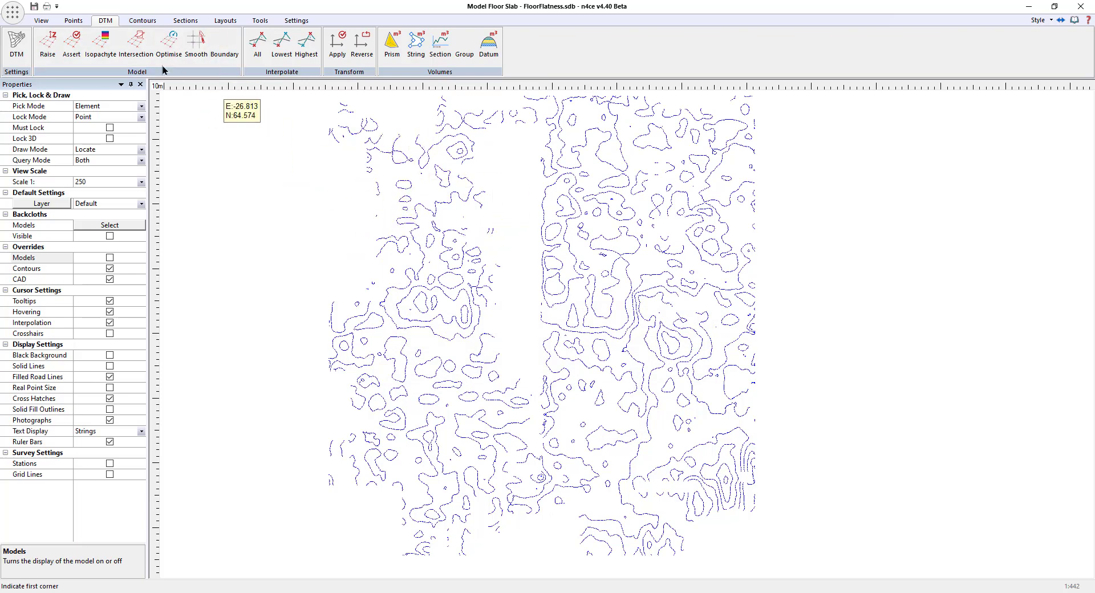
Open a maximised 3D view of the floor slab, orbited to near top-down
{"action": "left_click", "coordinate": [42, 22]}
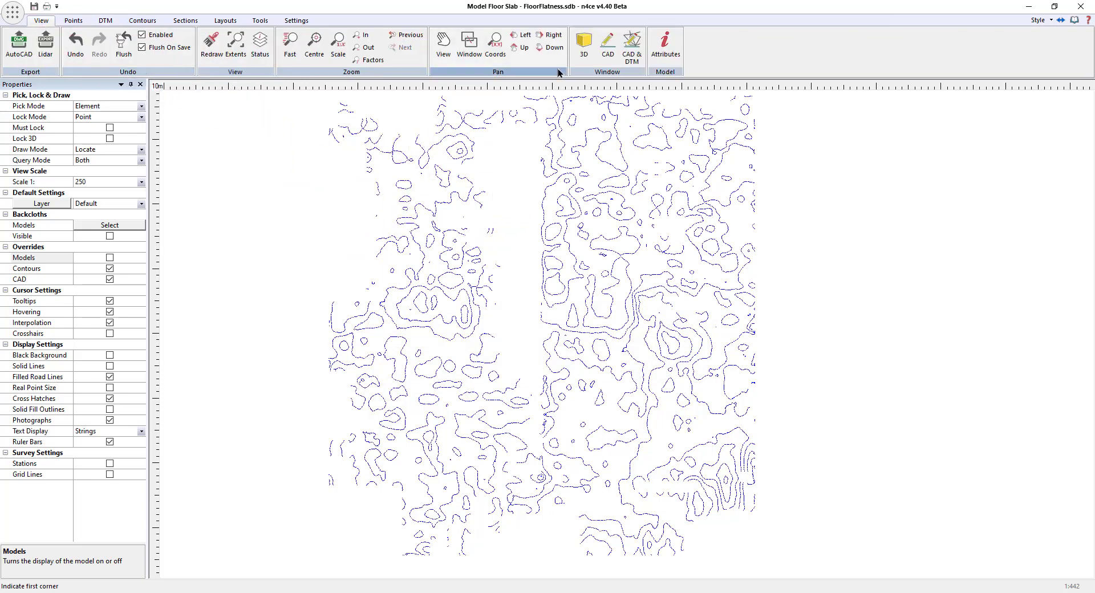
{"action": "left_click", "coordinate": [585, 55]}
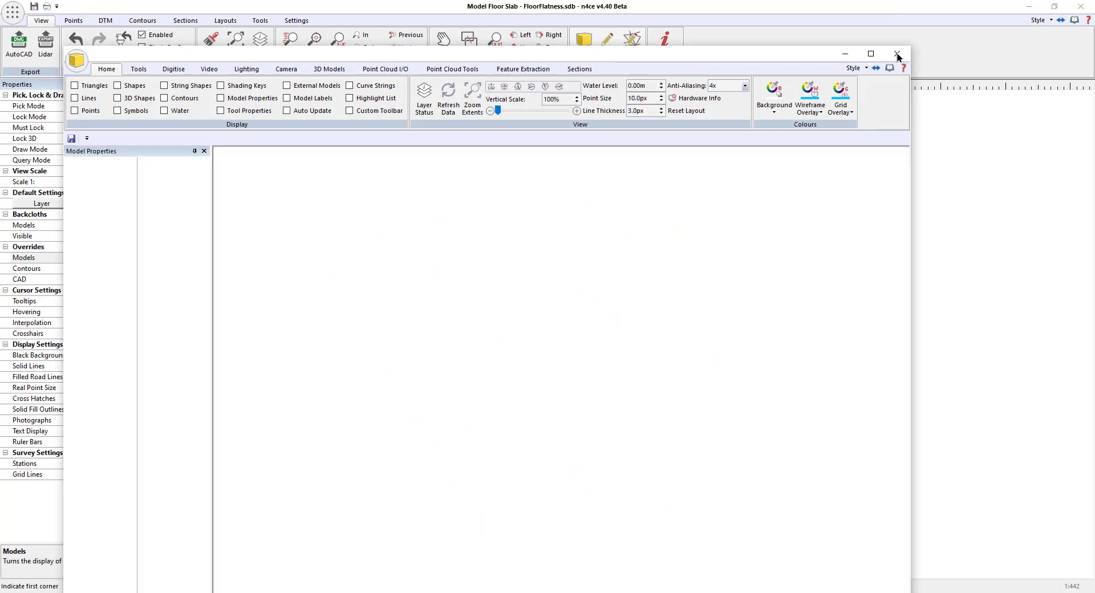
{"action": "left_click", "coordinate": [871, 54]}
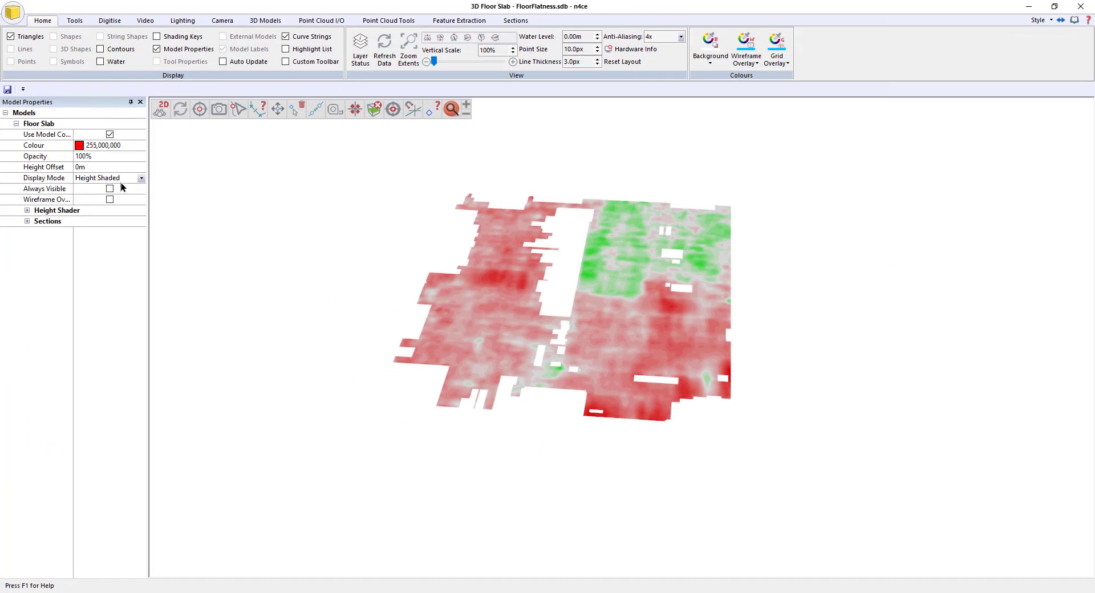
{"action": "left_click_drag", "start_coordinate": [500, 281], "coordinate": [584, 313]}
{"action": "scroll", "coordinate": [616, 310], "scroll_direction": "up", "scroll_amount": 5}
{"action": "left_click_drag", "start_coordinate": [591, 368], "coordinate": [553, 263]}
Set the 3D background to black and orbit the slab to a new angle
{"action": "left_click", "coordinate": [710, 47]}
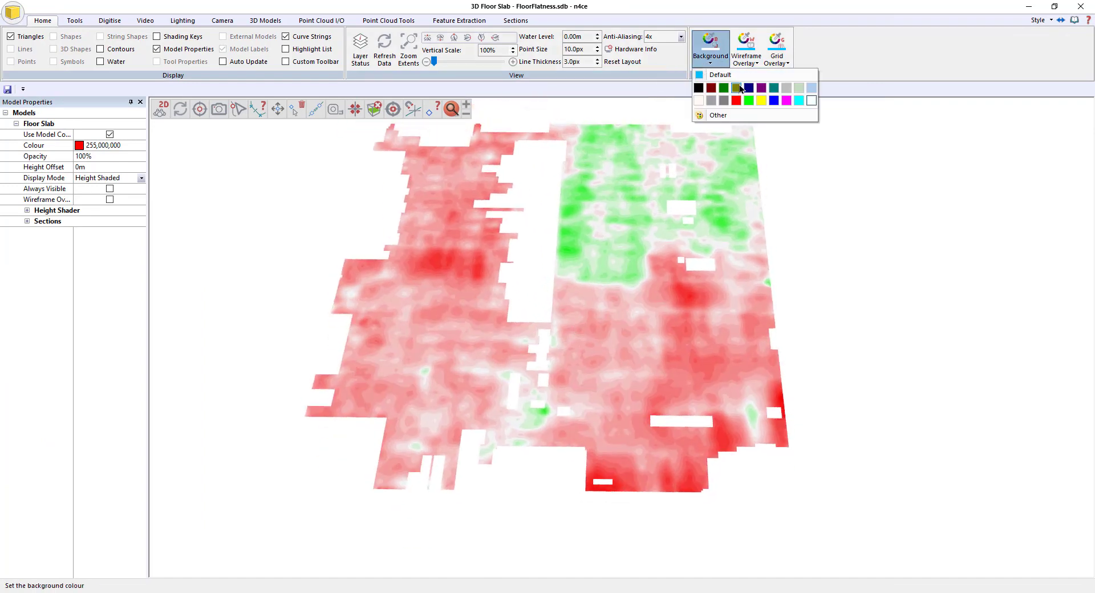
{"action": "left_click", "coordinate": [699, 87]}
{"action": "left_click_drag", "start_coordinate": [707, 220], "coordinate": [644, 359]}
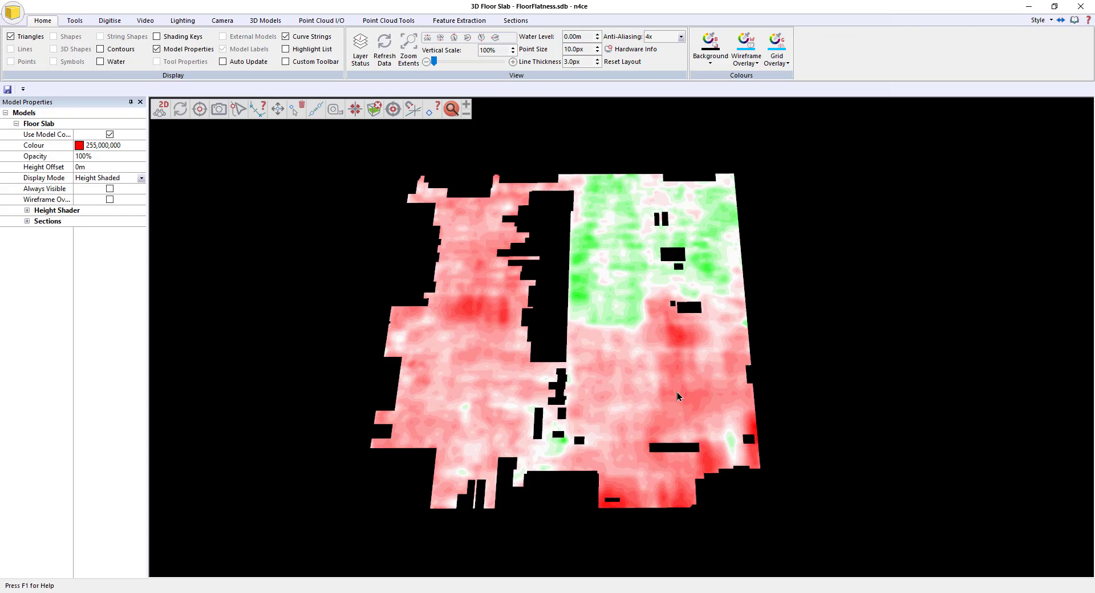
Close the 3D window and regenerate contours at 0.002 with shading colours on a black background
{"action": "left_click", "coordinate": [1080, 7]}
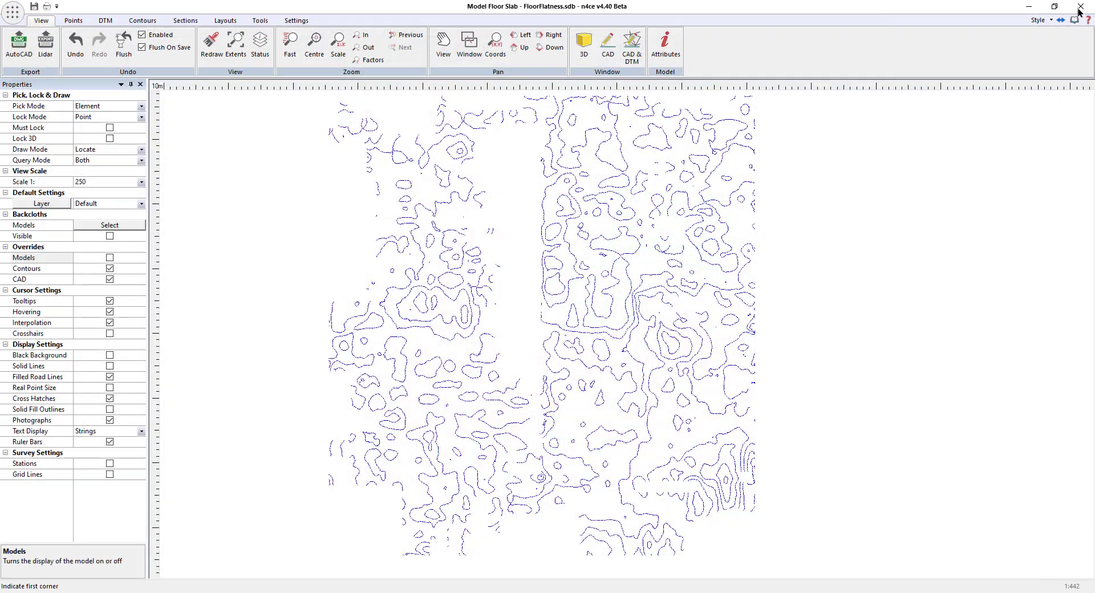
{"action": "left_click", "coordinate": [143, 22]}
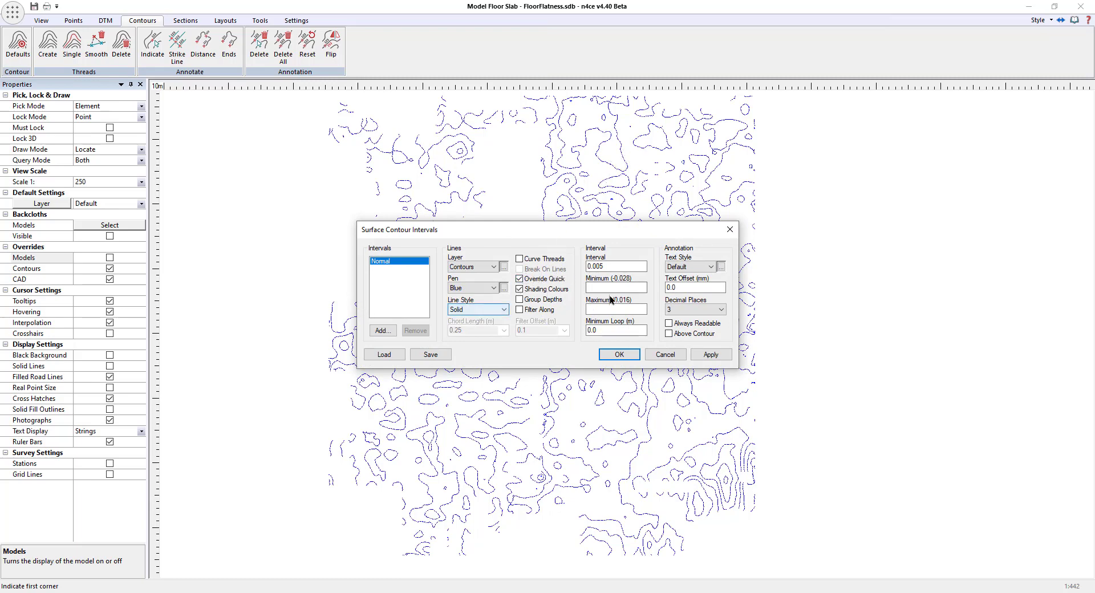
{"action": "left_click", "coordinate": [609, 264]}
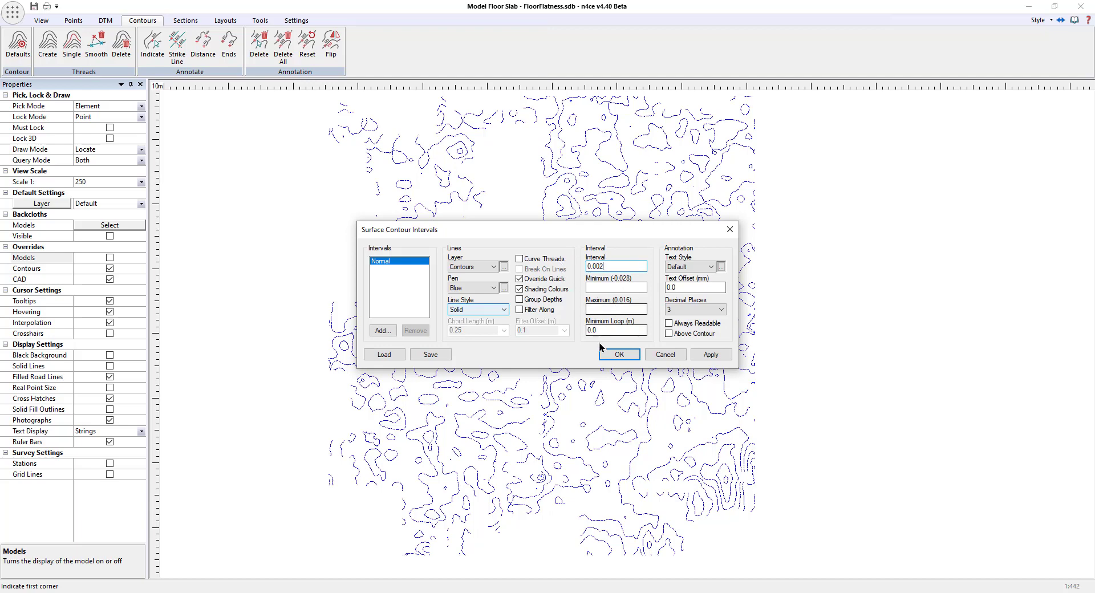
{"action": "left_click", "coordinate": [619, 355]}
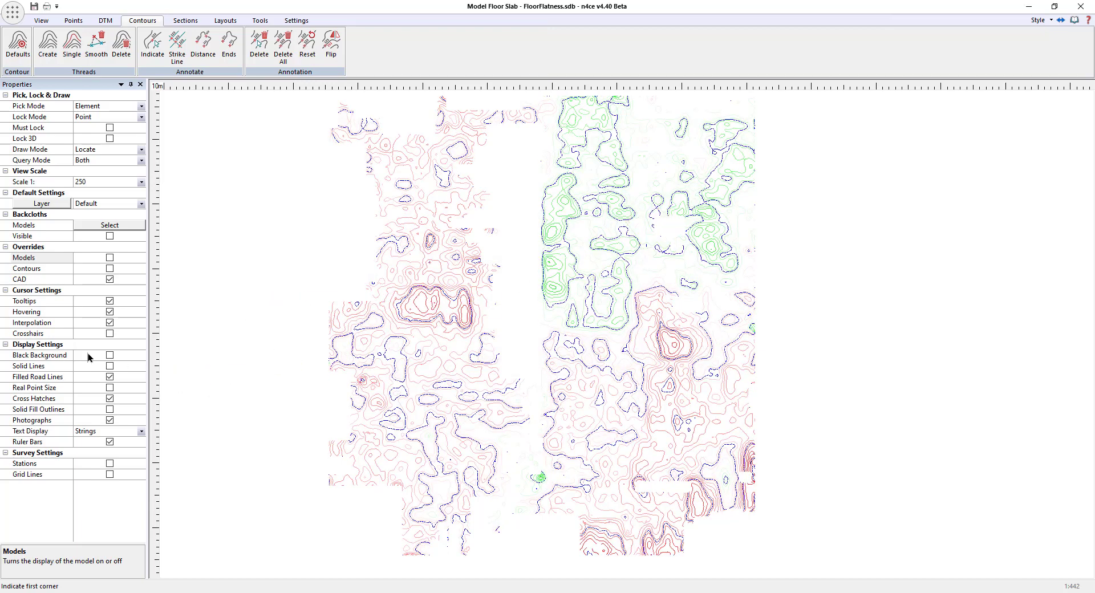
{"action": "left_click", "coordinate": [109, 356]}
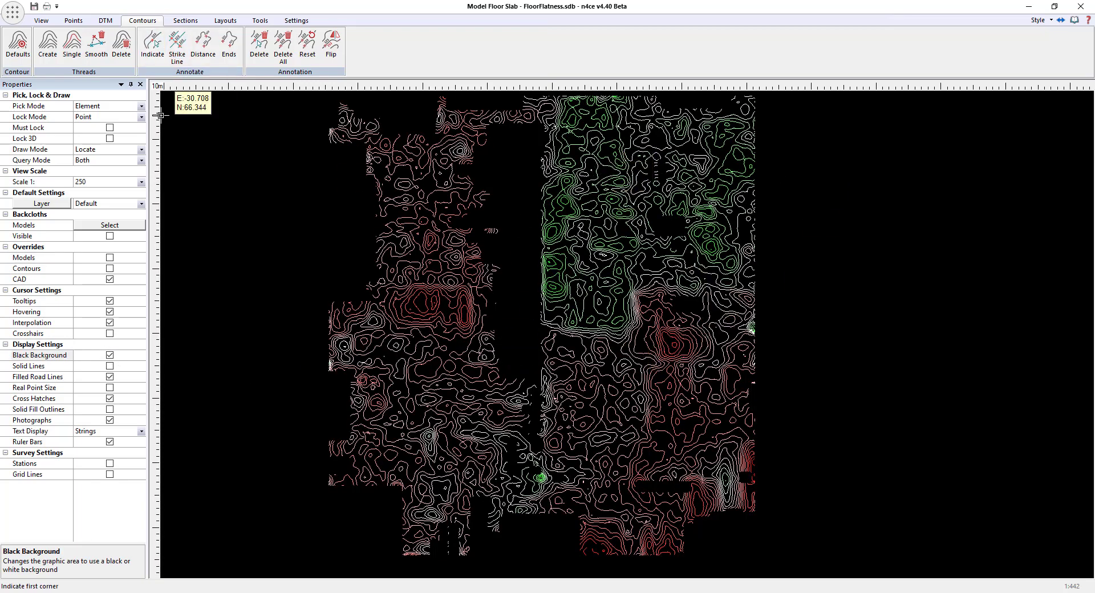
Set the view scale to 1:50 and label the contours every 50.0
{"action": "left_click", "coordinate": [142, 181]}
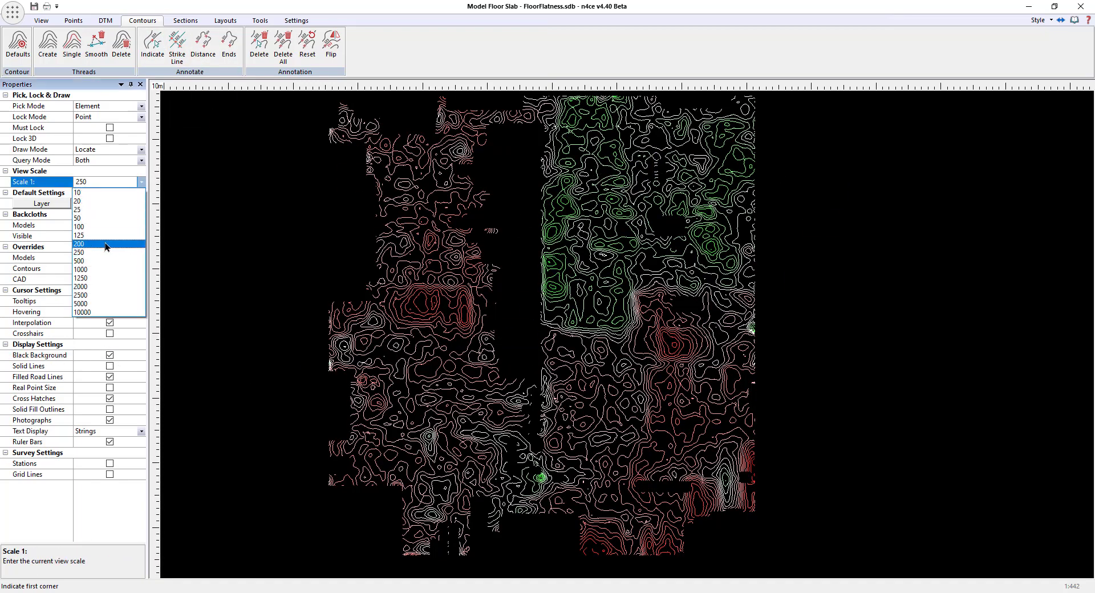
{"action": "left_click", "coordinate": [86, 218]}
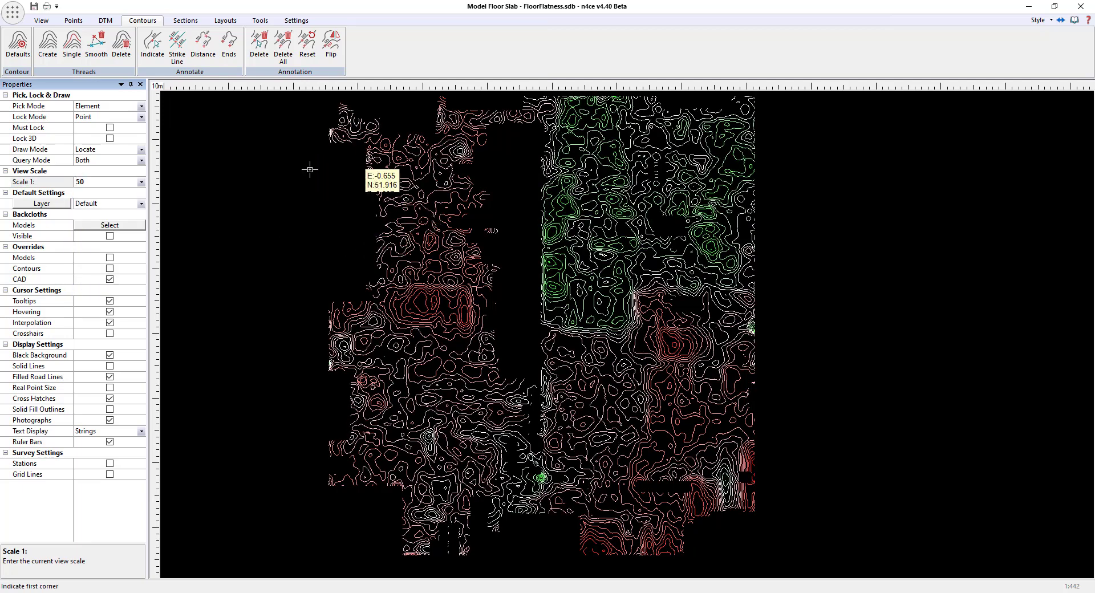
{"action": "left_click", "coordinate": [203, 45]}
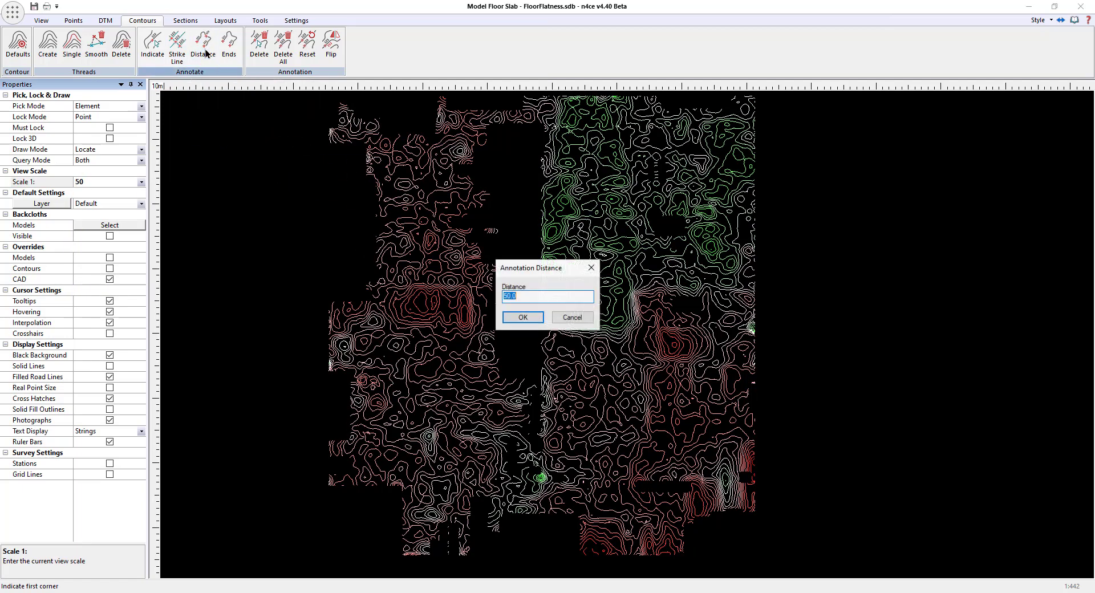
{"action": "left_click", "coordinate": [523, 318]}
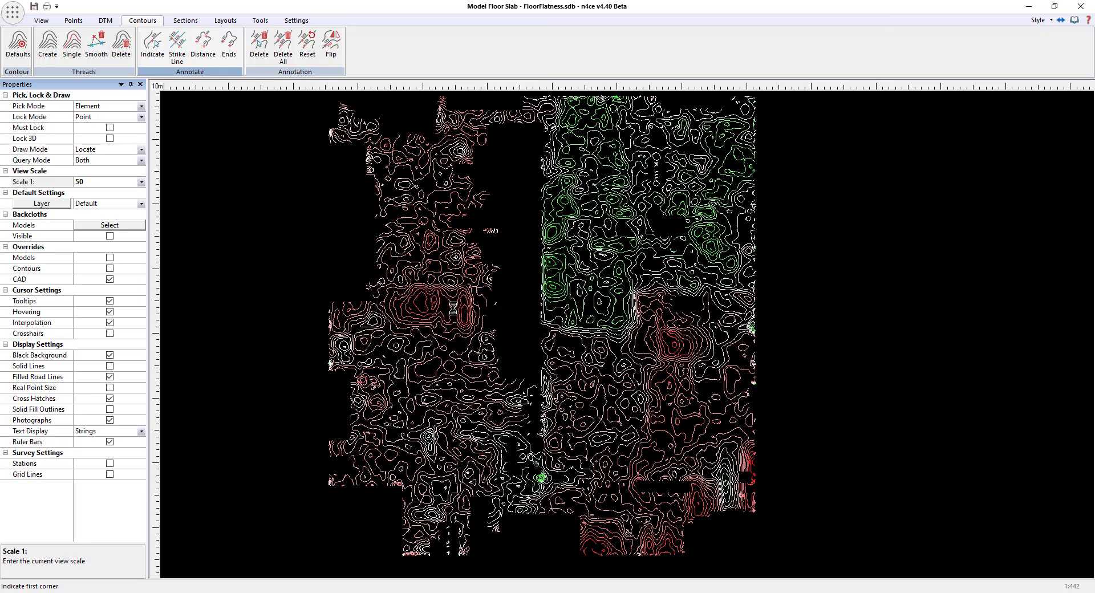
Zoom and pan across the plan to check contour height labels like 0.010 and 0.012
{"action": "scroll", "coordinate": [562, 288], "scroll_direction": "up", "scroll_amount": 10}
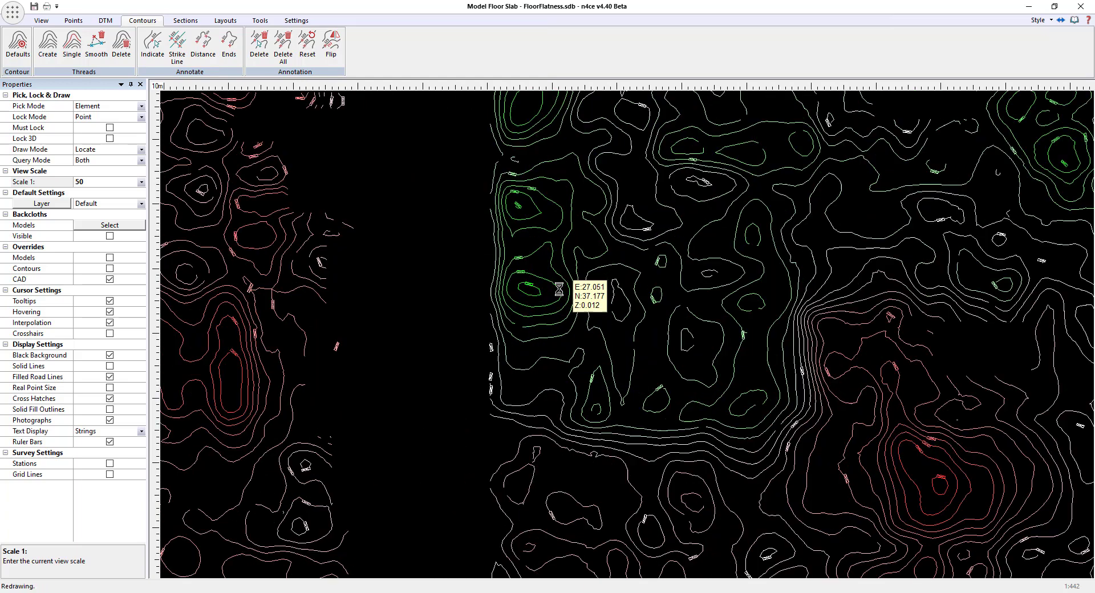
{"action": "middle_click_drag", "start_coordinate": [439, 205], "coordinate": [498, 289]}
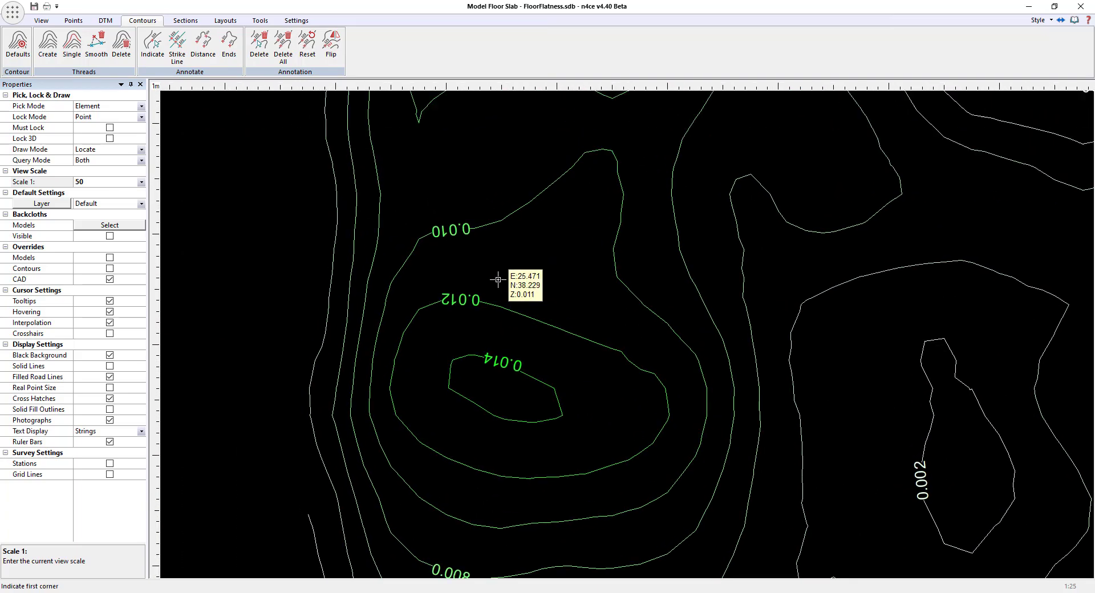
{"action": "middle_click_drag", "start_coordinate": [738, 289], "coordinate": [538, 246]}
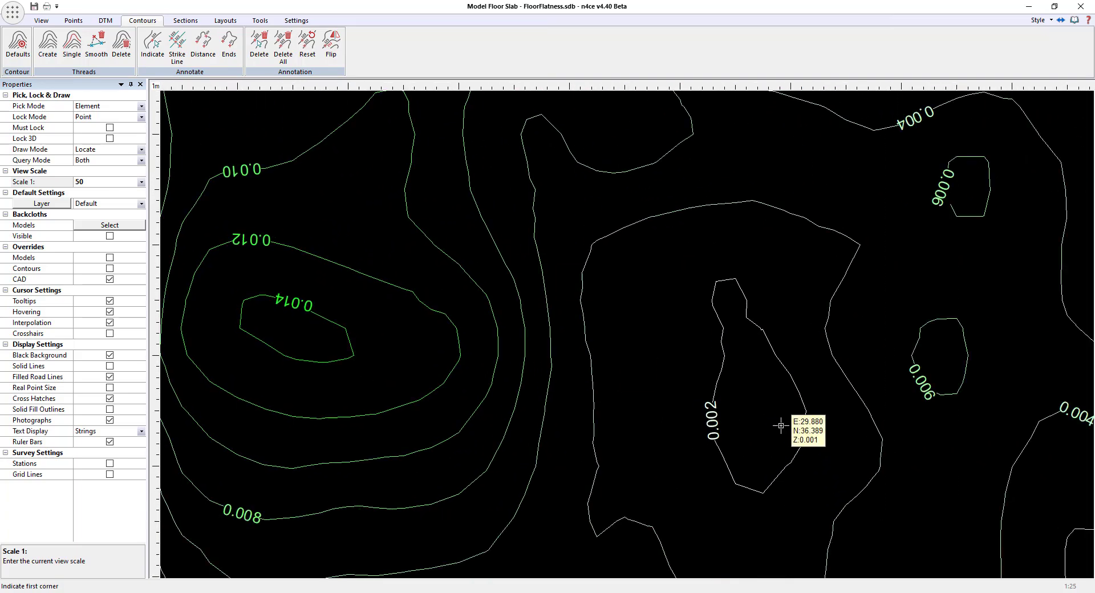
{"action": "middle_click_drag", "start_coordinate": [789, 433], "coordinate": [595, 350]}
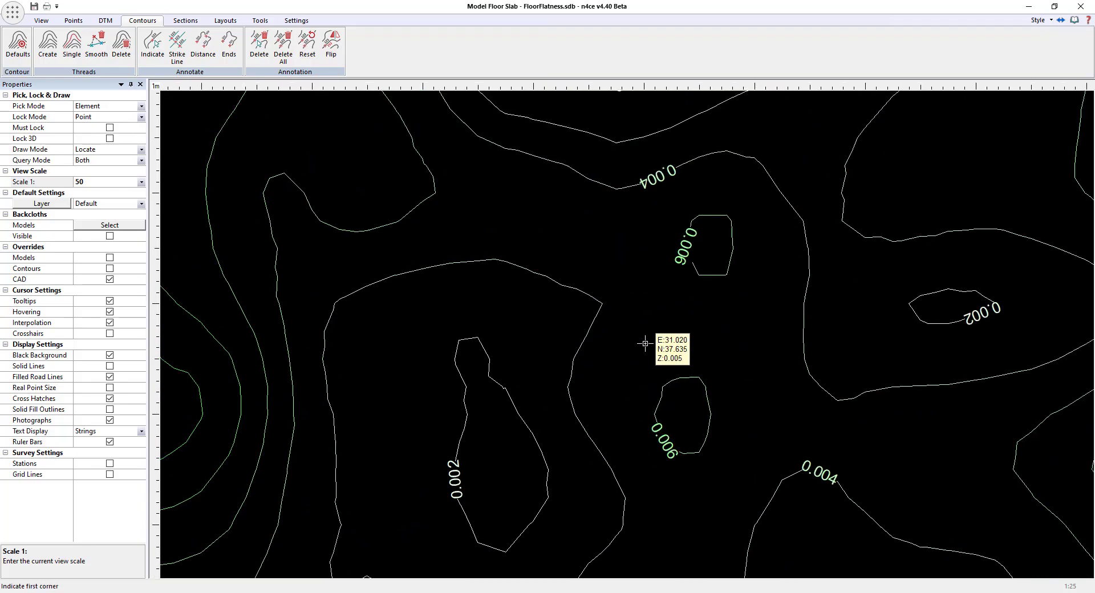
{"action": "scroll", "coordinate": [645, 344], "scroll_direction": "down", "scroll_amount": 7}
{"action": "scroll", "coordinate": [738, 332], "scroll_direction": "down", "scroll_amount": 4}
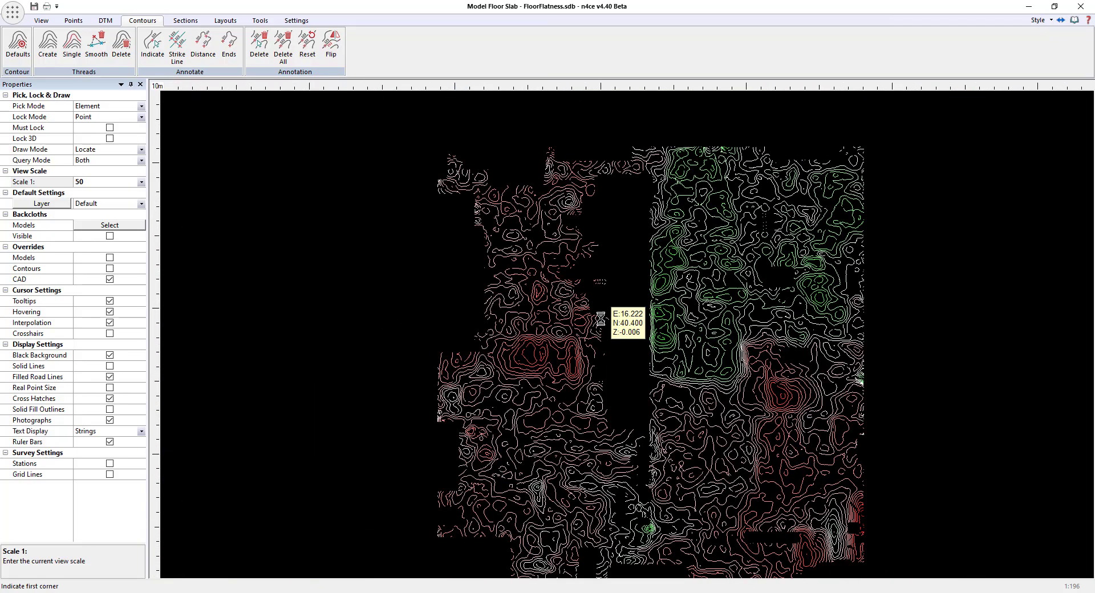
{"action": "middle_click_drag", "start_coordinate": [635, 295], "coordinate": [593, 289]}
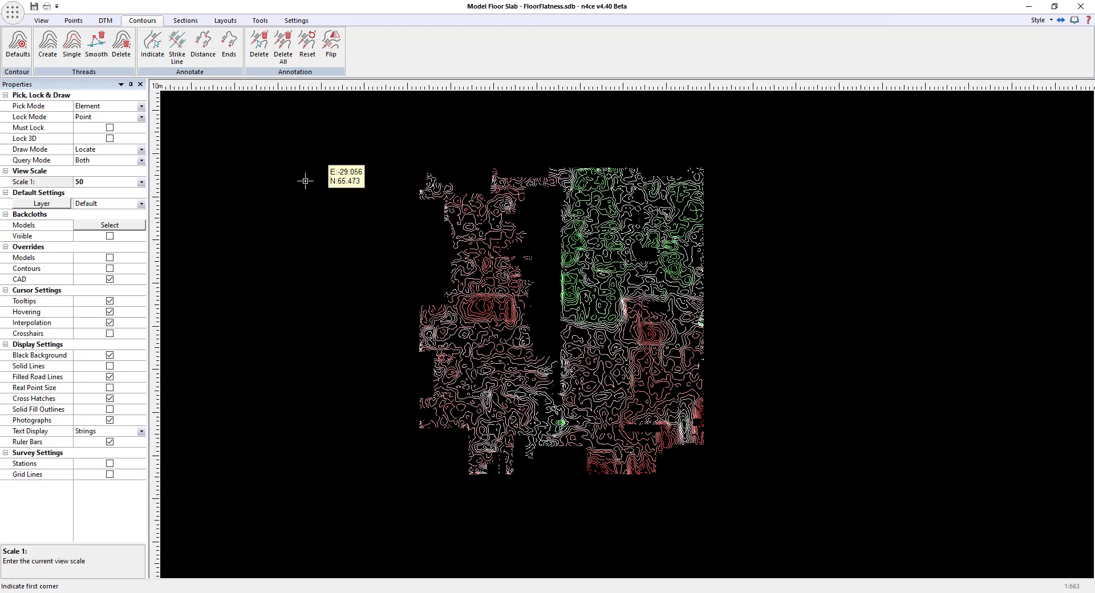
Reopen the floor slab 3D view maximised with a white background
{"action": "left_click", "coordinate": [44, 23]}
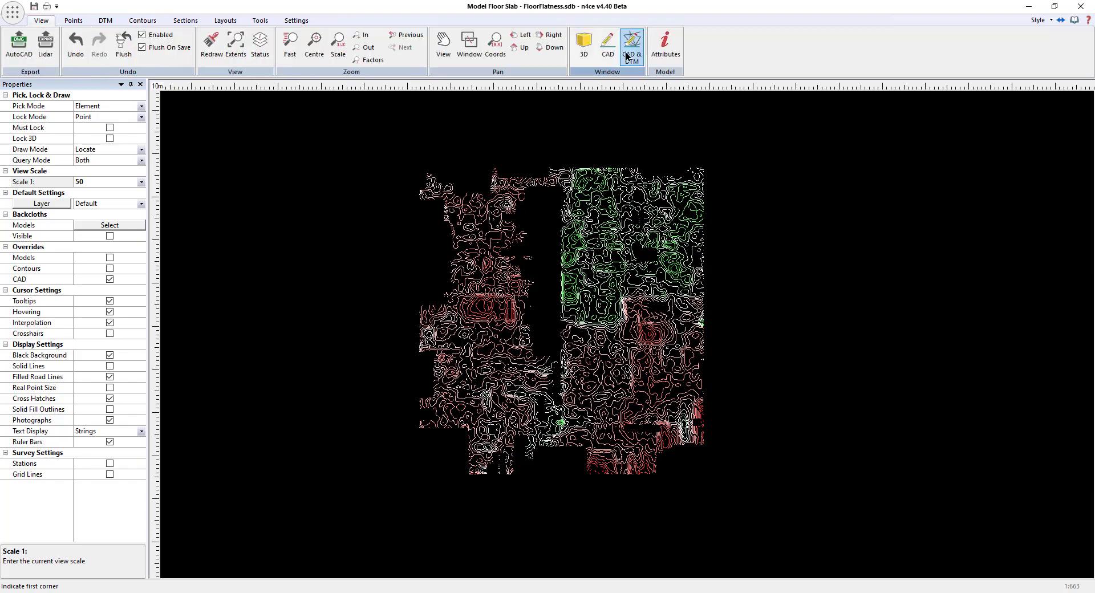
{"action": "left_click", "coordinate": [584, 42]}
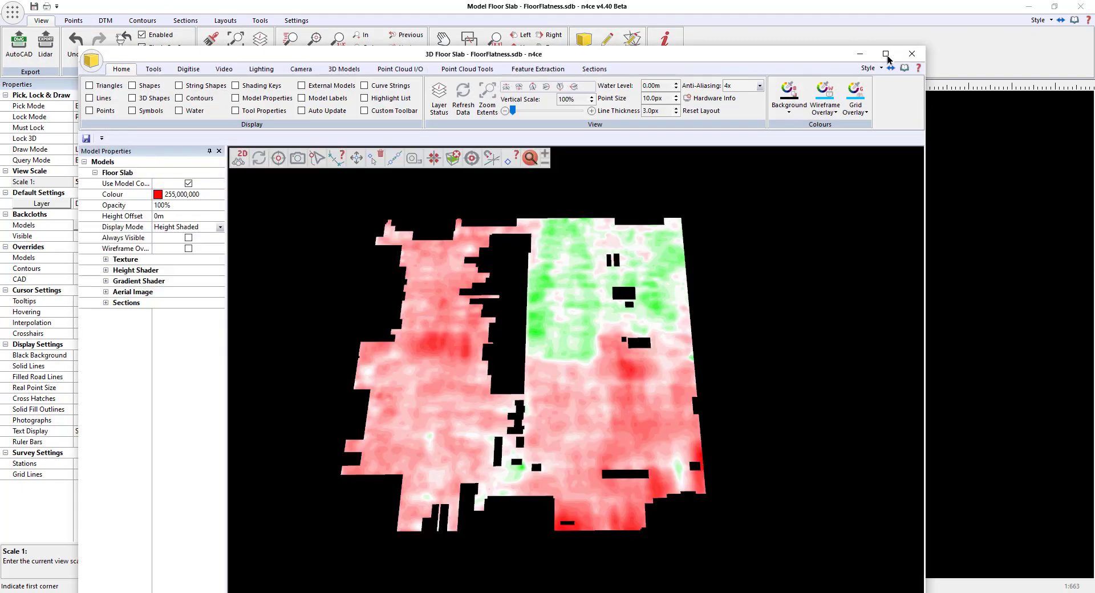
{"action": "left_click", "coordinate": [890, 51]}
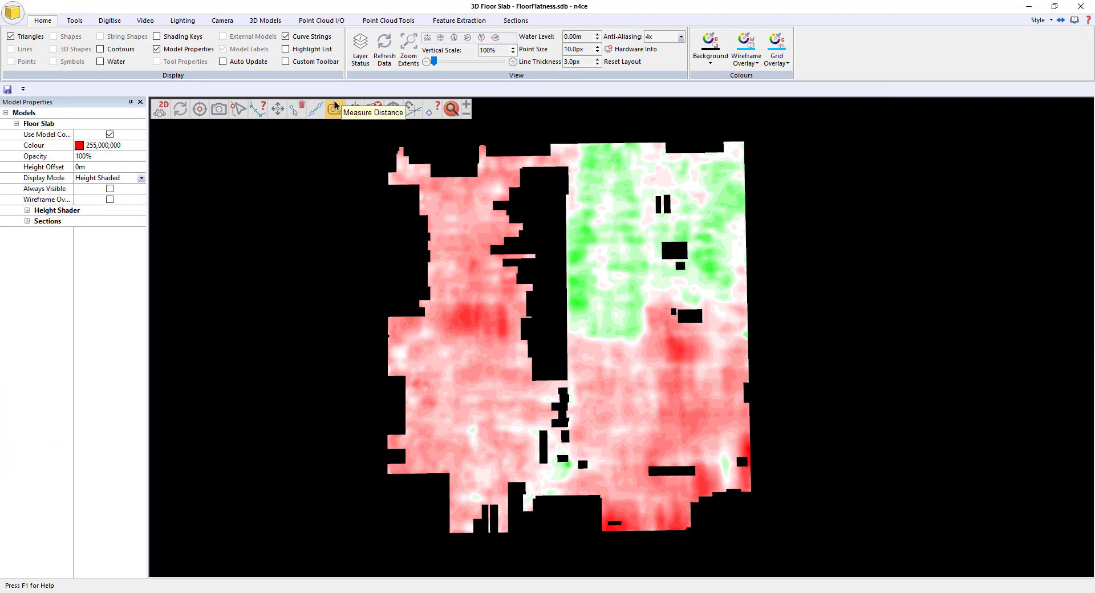
{"action": "left_click", "coordinate": [711, 48]}
{"action": "left_click", "coordinate": [811, 101]}
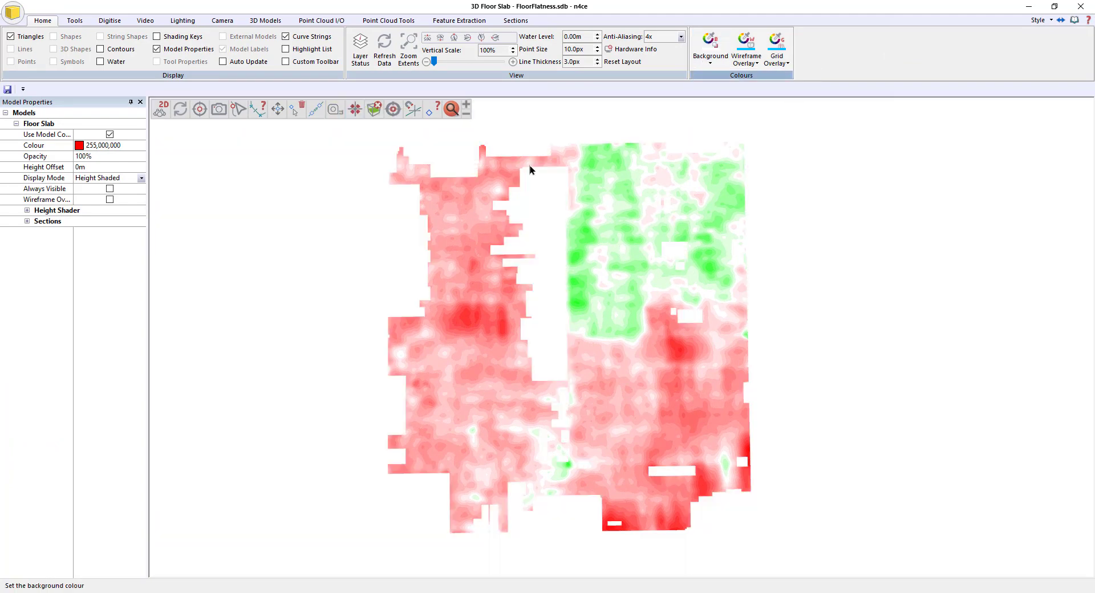
Export an 8K top-down geo image as FloorFlatnessShaded.ecw
{"action": "left_click", "coordinate": [75, 20]}
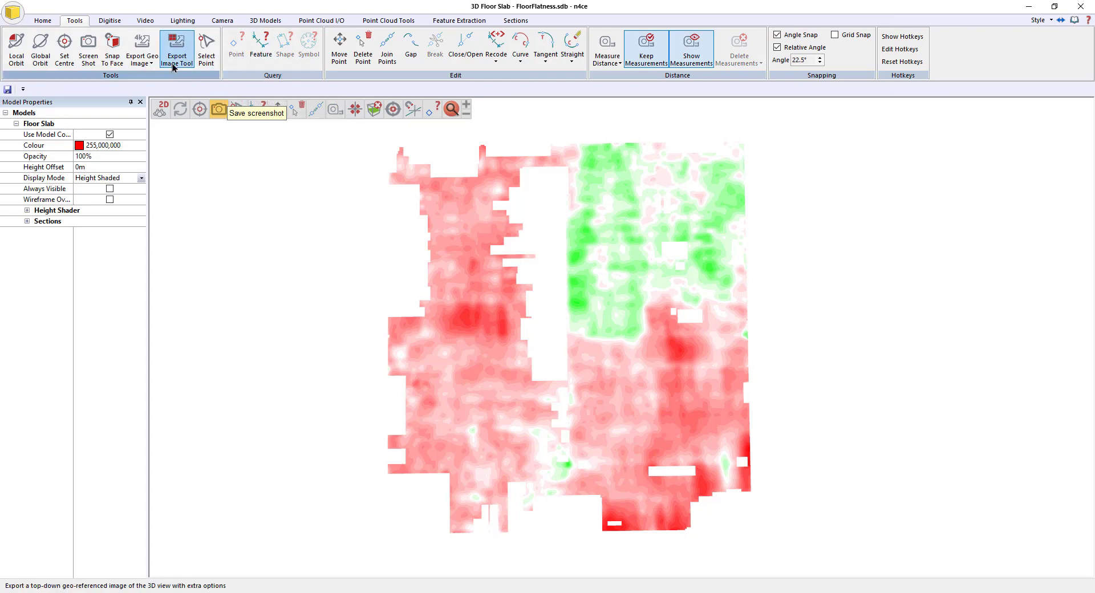
{"action": "left_click", "coordinate": [142, 57]}
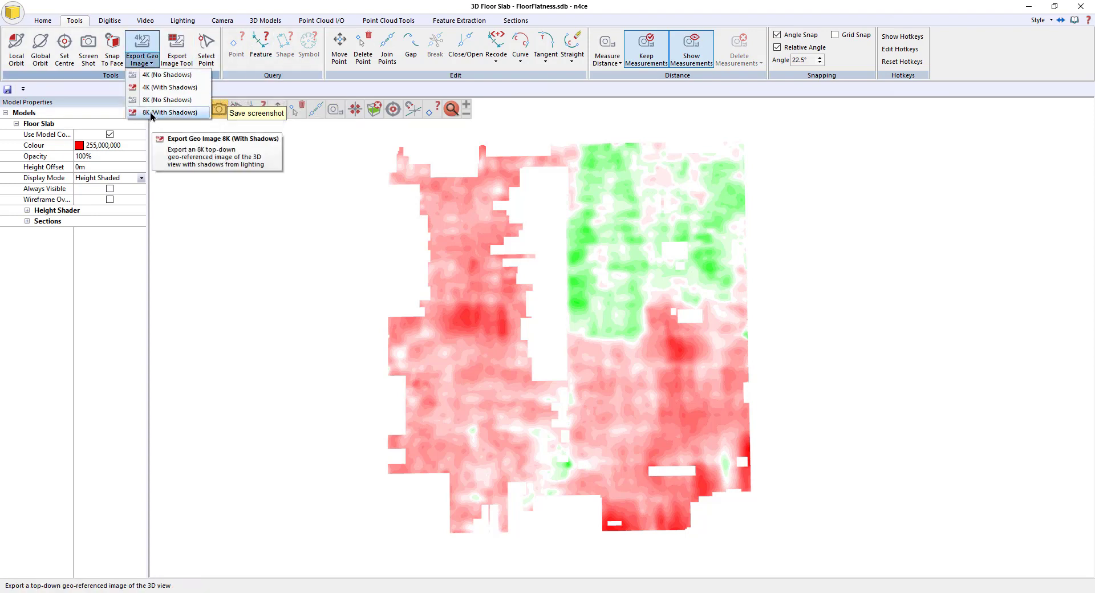
{"action": "left_click", "coordinate": [152, 112]}
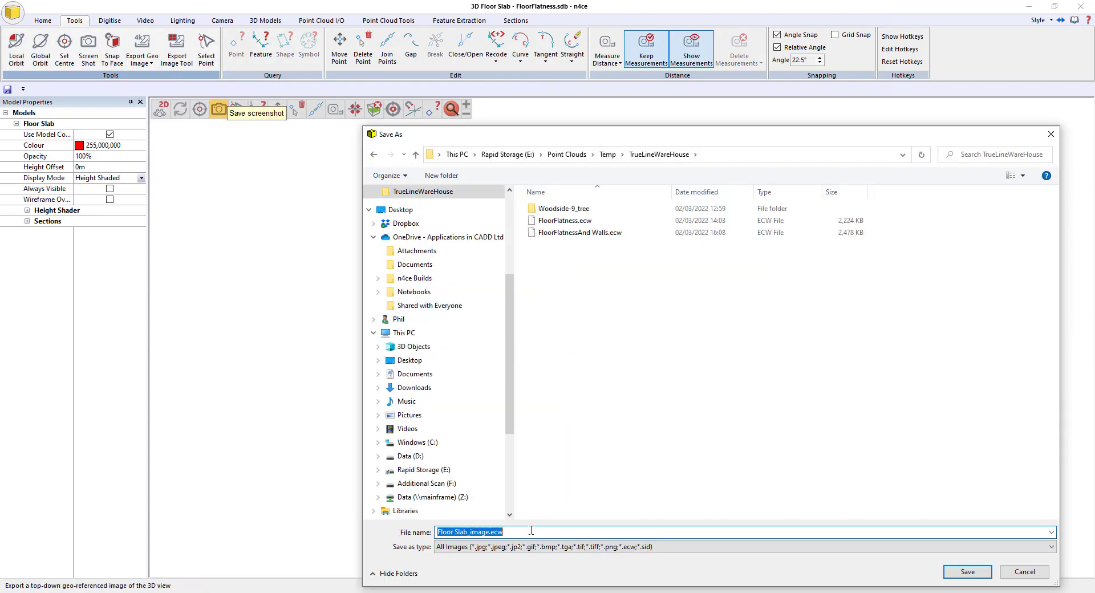
{"action": "type", "text": "Flo"}
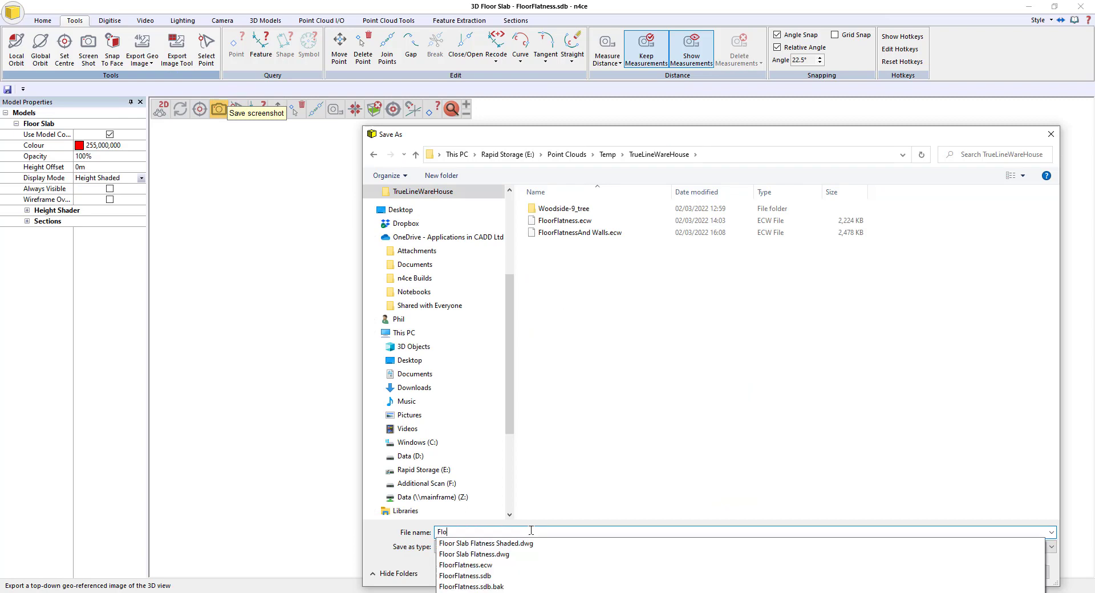
{"action": "type", "text": "orFlatnessShaded"}
{"action": "left_click", "coordinate": [539, 548]}
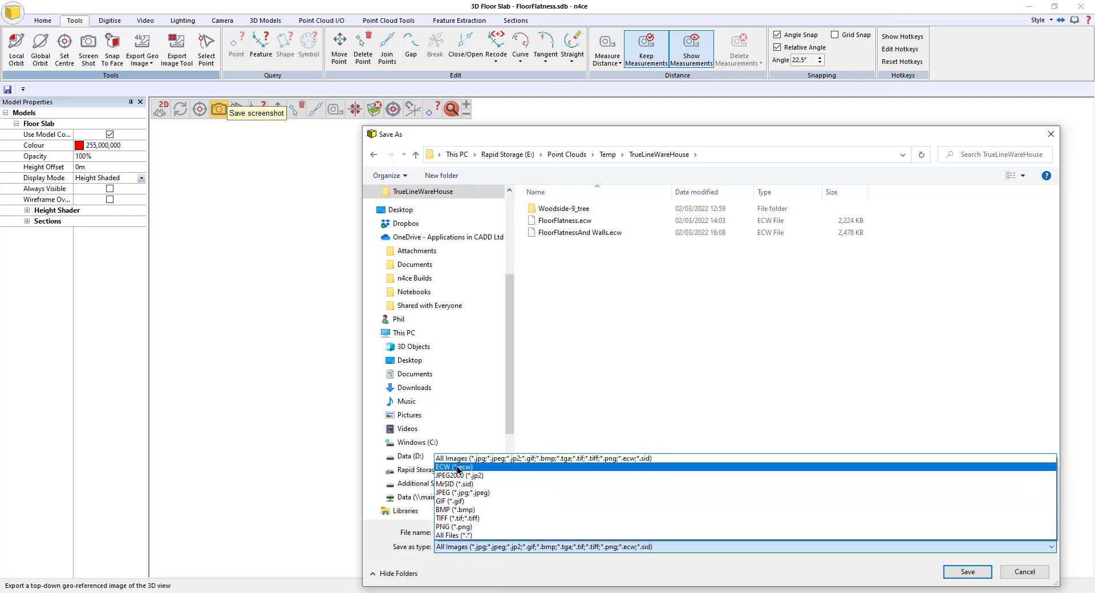
{"action": "left_click", "coordinate": [605, 482]}
{"action": "left_click", "coordinate": [964, 571]}
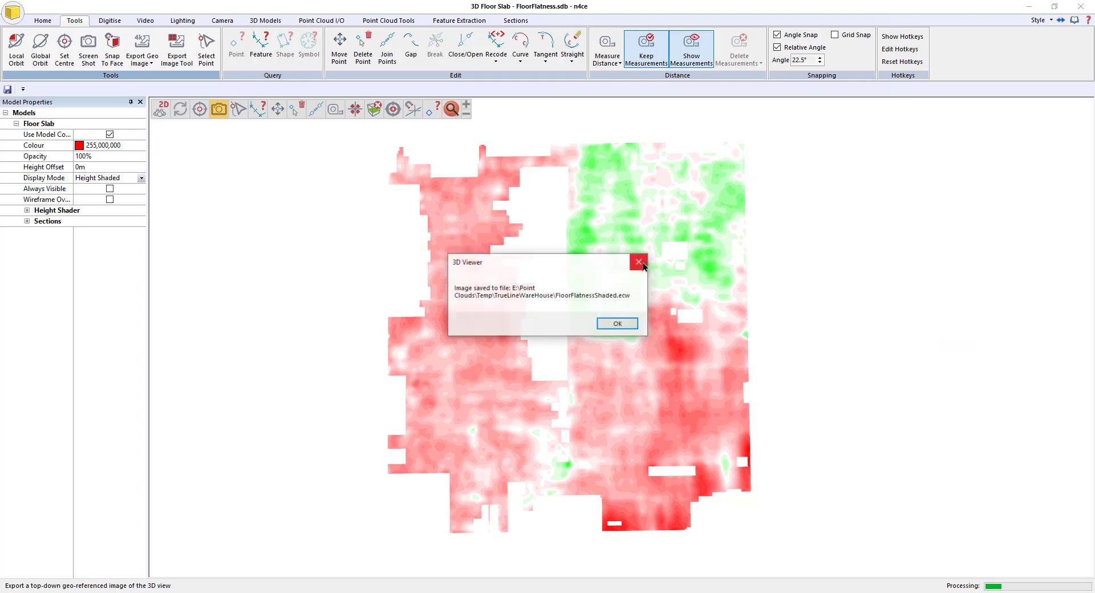
{"action": "left_click", "coordinate": [627, 324]}
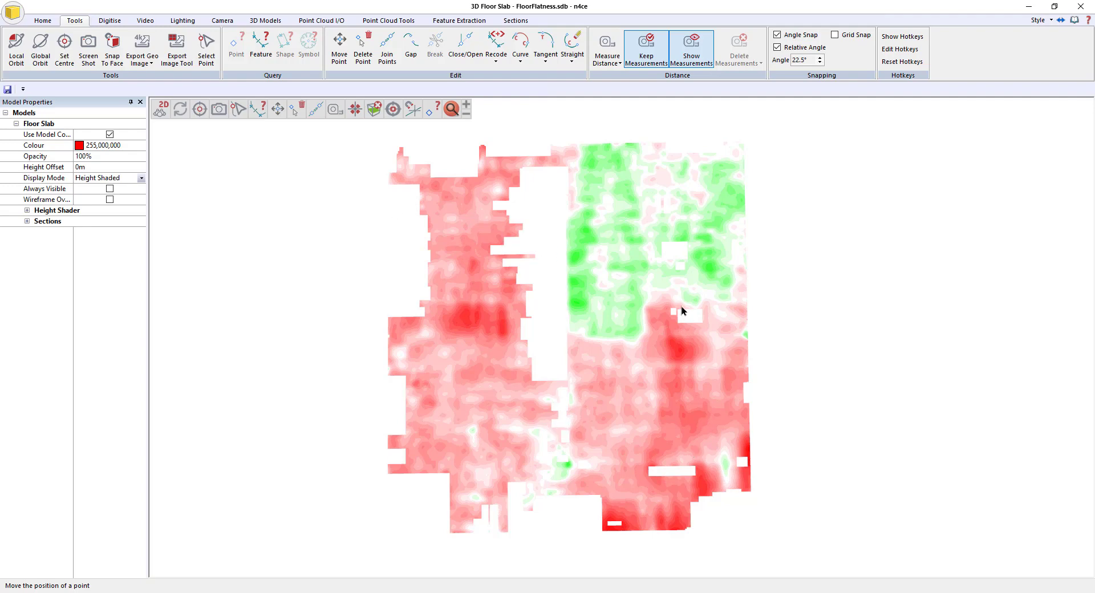
Load the Woodside-9_tree point cloud octree from root.octSettings
{"action": "left_click", "coordinate": [321, 20]}
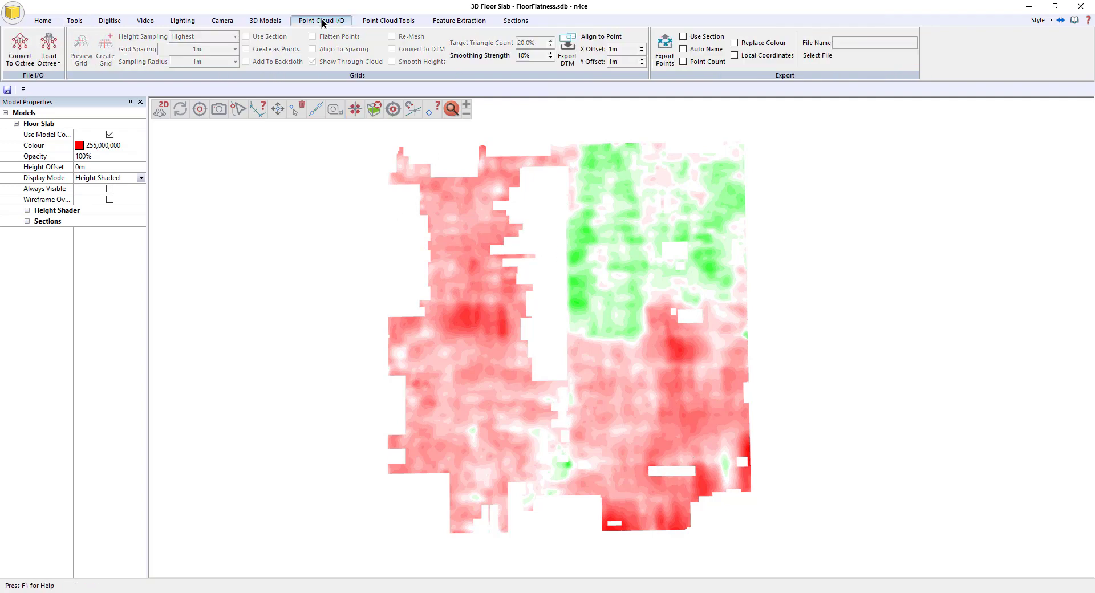
{"action": "left_click", "coordinate": [48, 45]}
{"action": "left_click", "coordinate": [559, 228]}
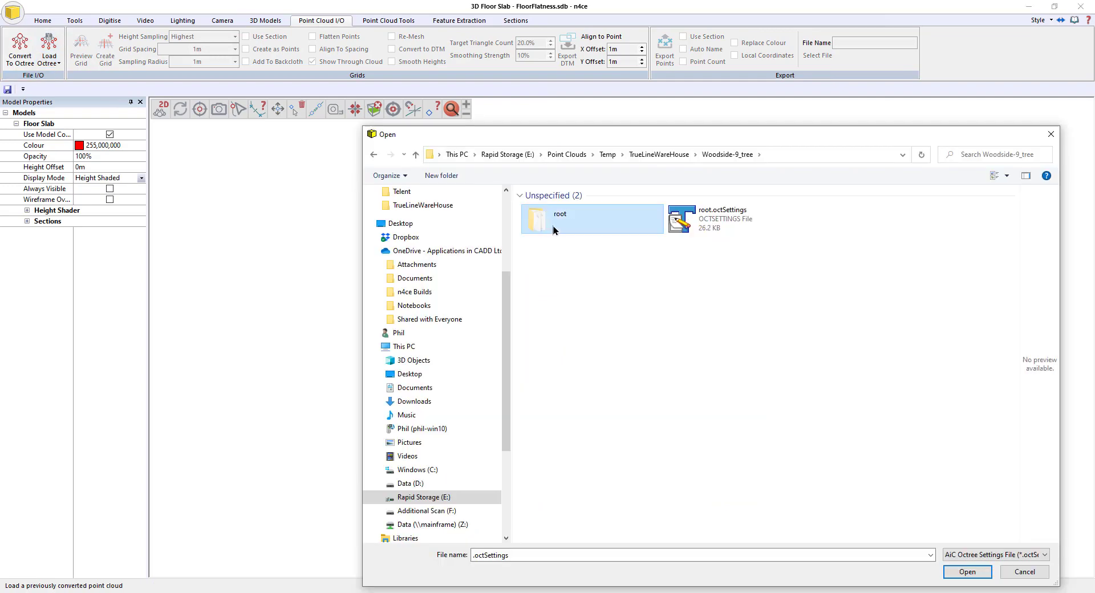
{"action": "left_click", "coordinate": [722, 237]}
{"action": "left_click", "coordinate": [728, 235]}
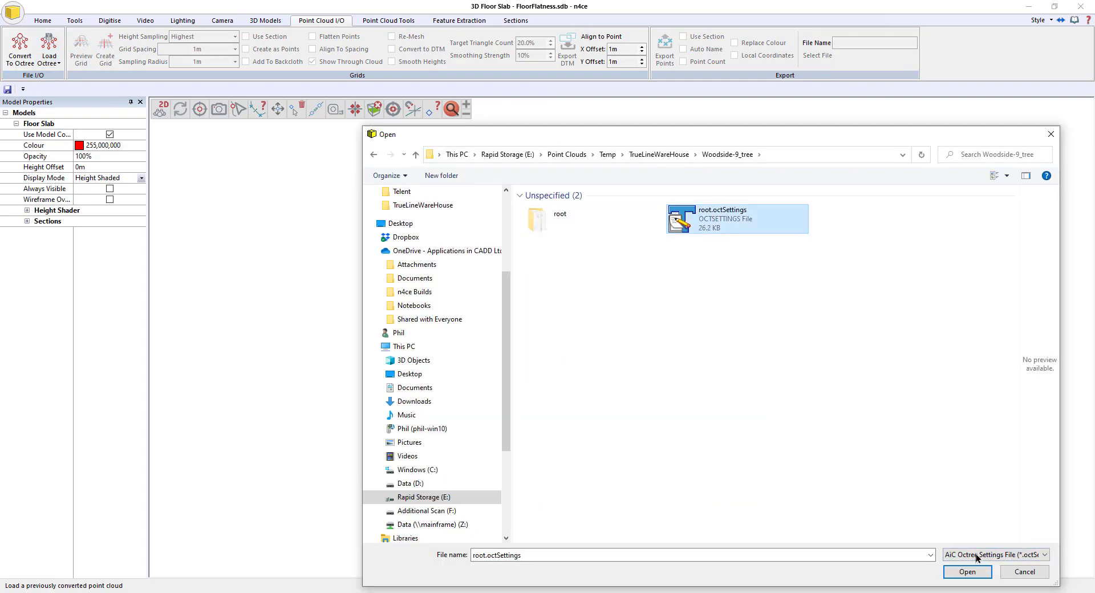
{"action": "left_click", "coordinate": [967, 572]}
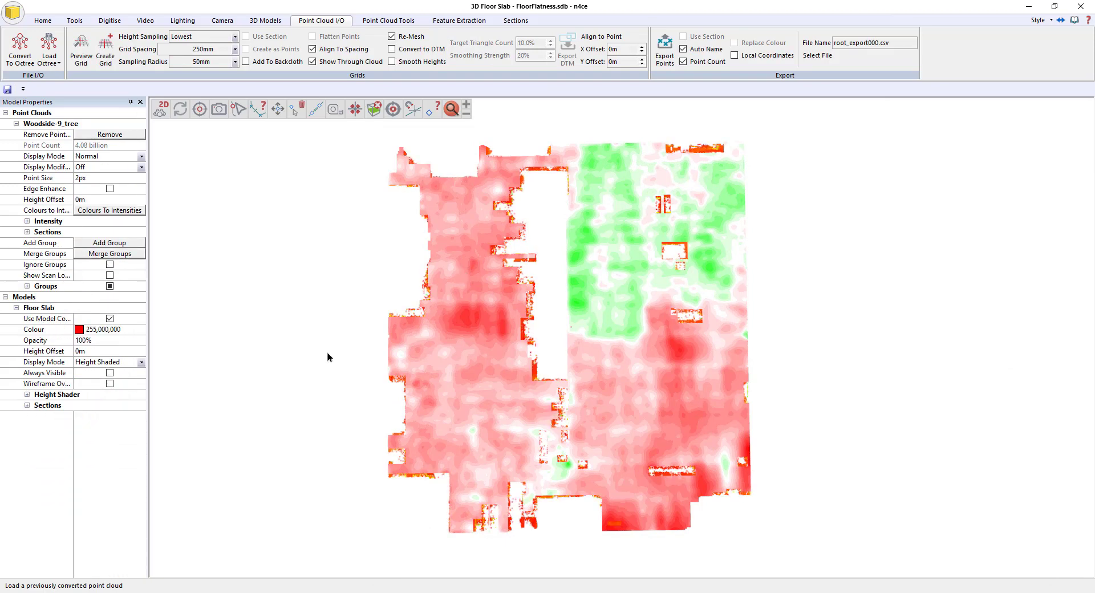
Set the Floor Slab display mode to Hidden and tilt the view obliquely
{"action": "left_click", "coordinate": [141, 363]}
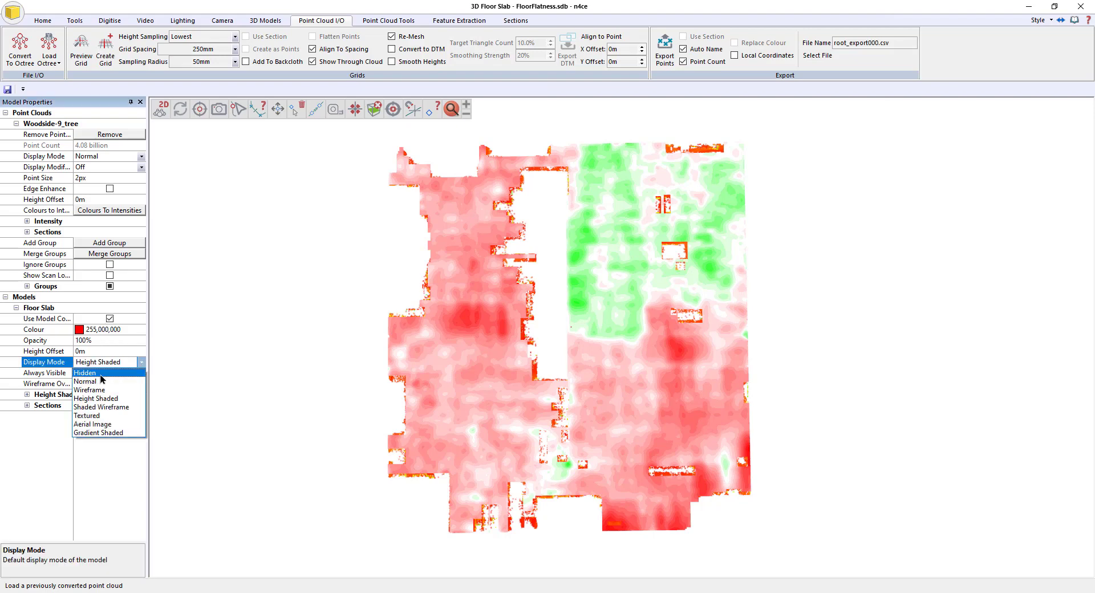
{"action": "left_click", "coordinate": [85, 373]}
{"action": "left_click", "coordinate": [175, 284]}
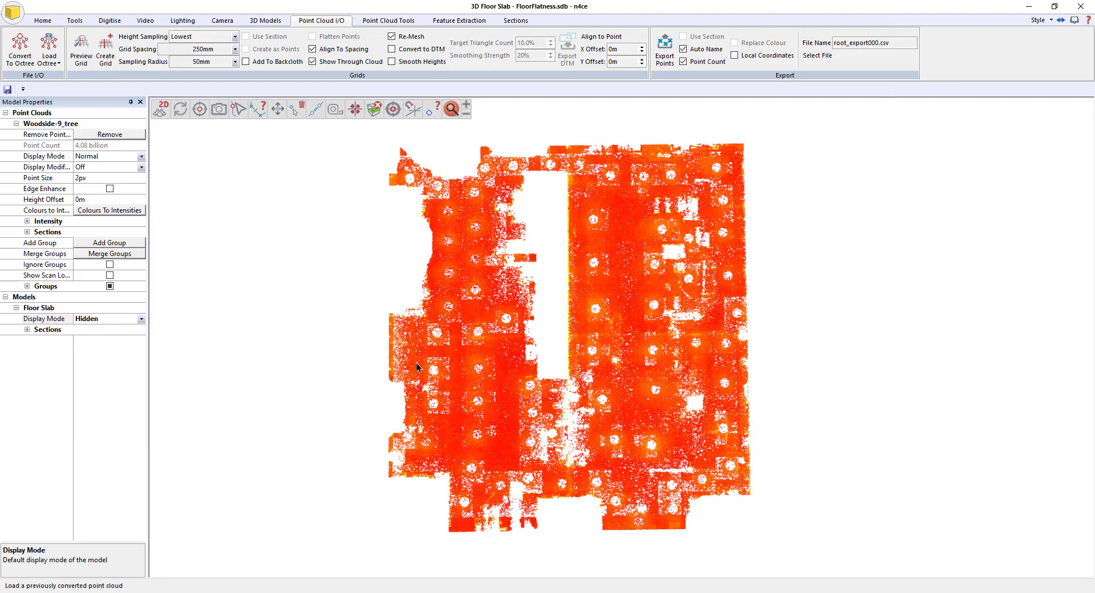
{"action": "left_click_drag", "start_coordinate": [353, 346], "coordinate": [365, 271]}
Enable the clipping box and shrink it to a 0.163168 m thin Z slice
{"action": "left_click", "coordinate": [388, 20]}
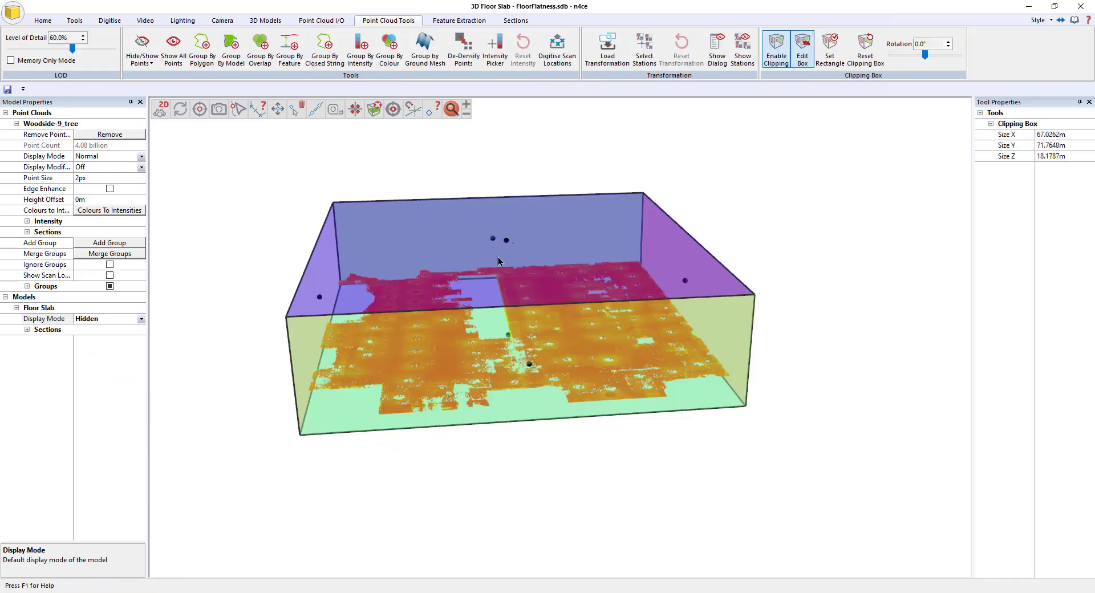
{"action": "left_click", "coordinate": [27, 286]}
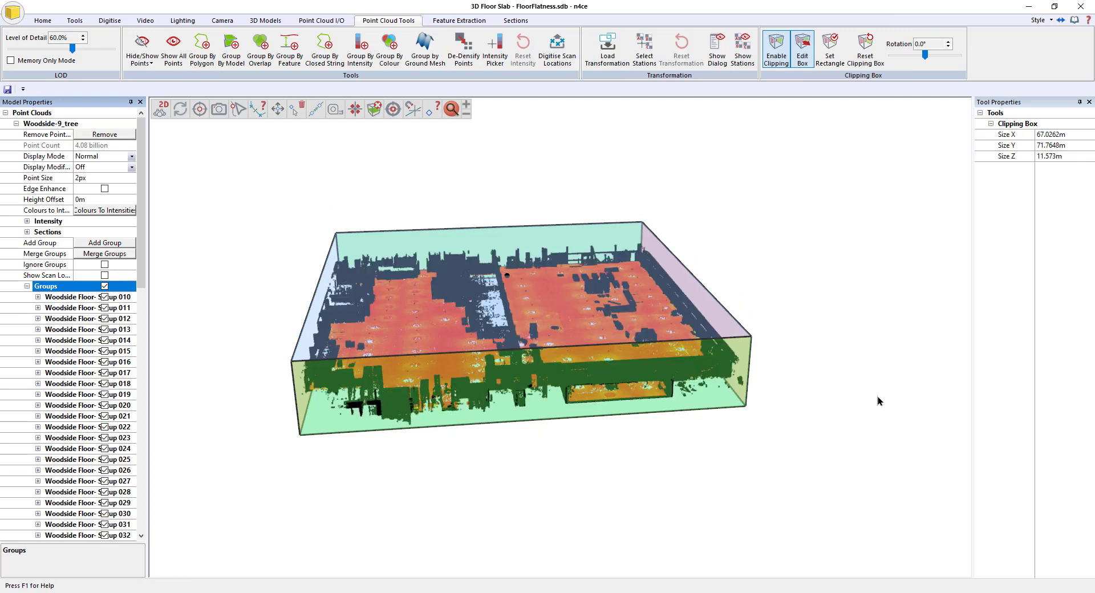
{"action": "mouse_move", "coordinate": [517, 324]}
{"action": "left_mouse_down"}
{"action": "mouse_move", "coordinate": [525, 300]}
{"action": "mouse_move", "coordinate": [512, 275]}
{"action": "mouse_move", "coordinate": [508, 320]}
{"action": "left_mouse_up"}
{"action": "left_click_drag", "start_coordinate": [805, 263], "coordinate": [787, 355]}
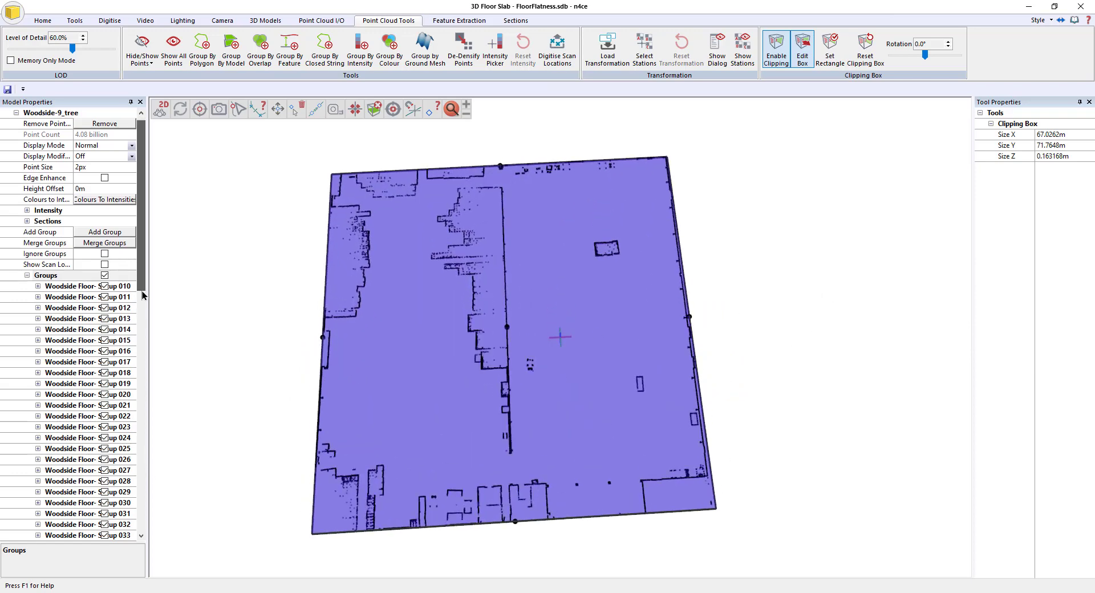
{"action": "left_click_drag", "start_coordinate": [137, 274], "coordinate": [140, 515]}
Hide the Noise group, turn off Edit Box, and level the view top-down
{"action": "left_click", "coordinate": [105, 460]}
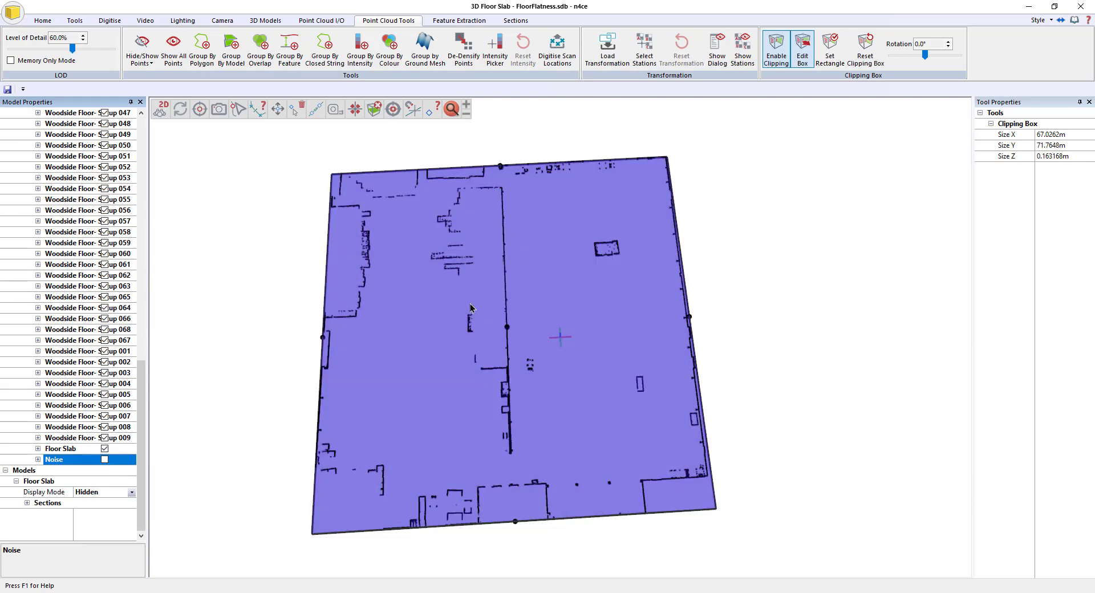
{"action": "left_click_drag", "start_coordinate": [733, 359], "coordinate": [789, 286]}
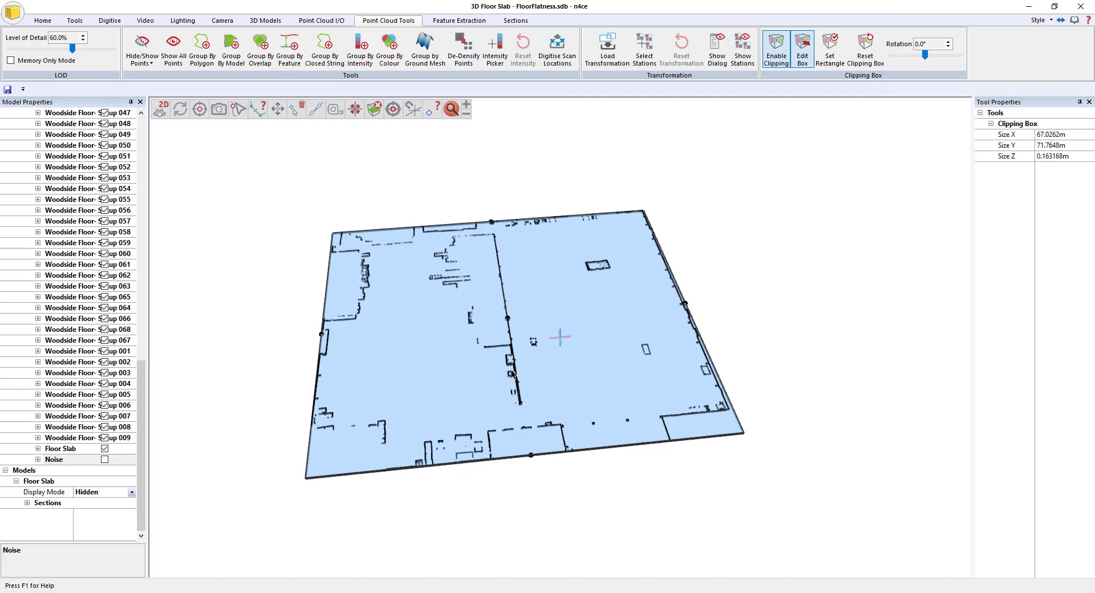
{"action": "left_click_drag", "start_coordinate": [754, 367], "coordinate": [827, 115]}
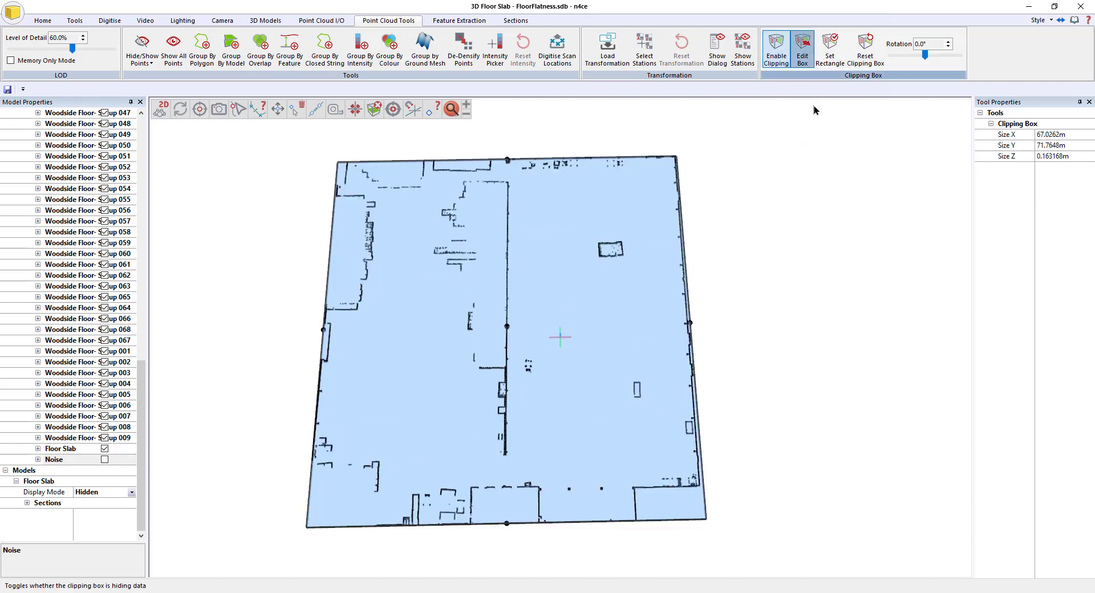
{"action": "left_click", "coordinate": [803, 52]}
{"action": "left_click_drag", "start_coordinate": [643, 392], "coordinate": [639, 429]}
Export the top-down wall outline view as the geo-referenced image Walls.ecw
{"action": "left_click", "coordinate": [71, 23]}
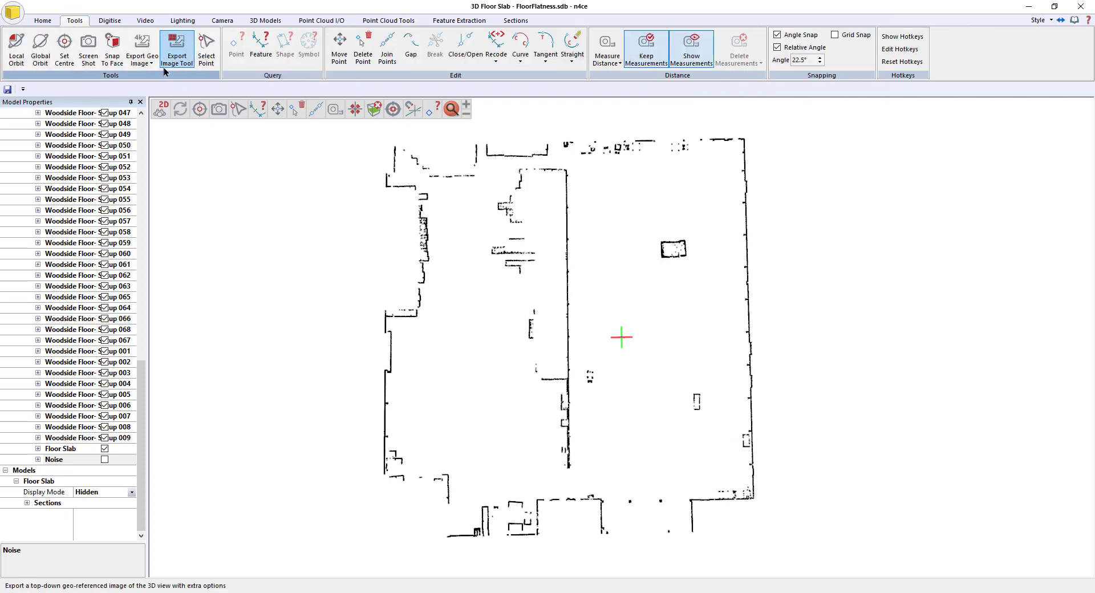
{"action": "left_click", "coordinate": [176, 48]}
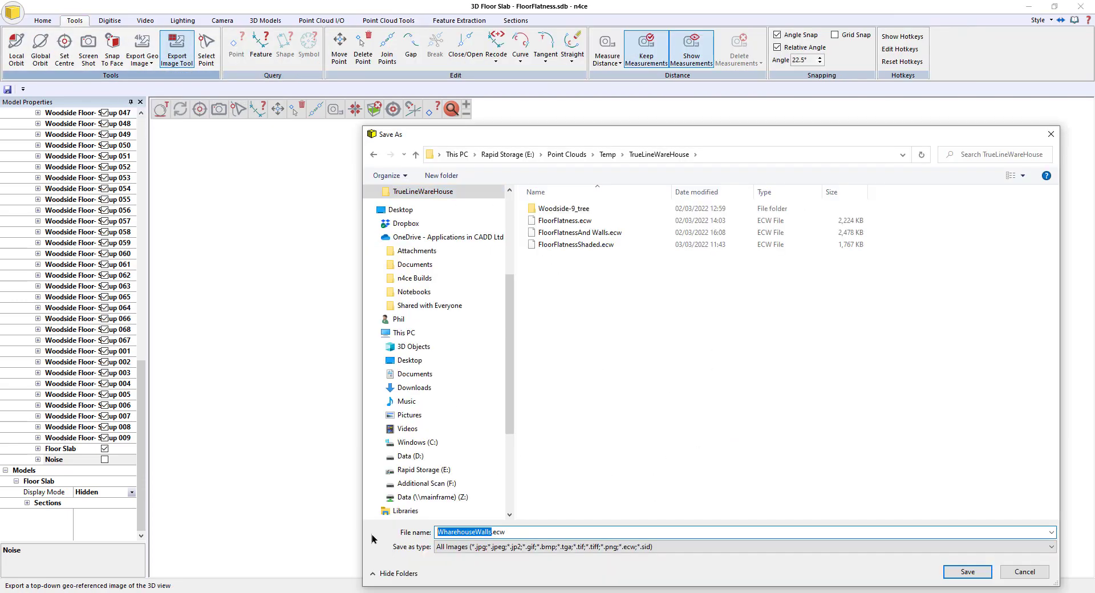
{"action": "type", "text": "W"}
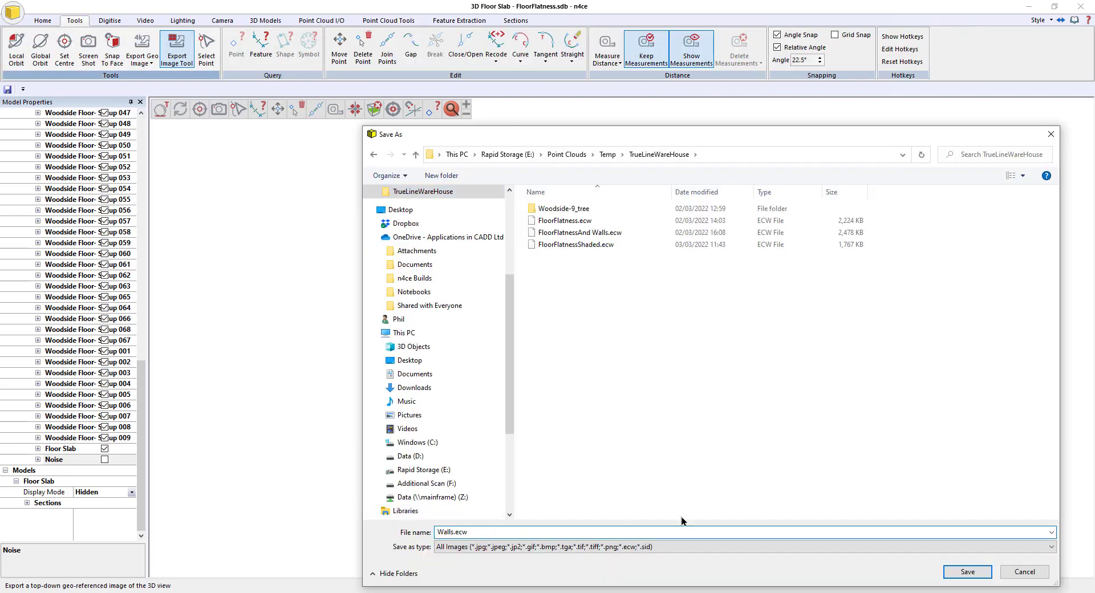
{"action": "left_click", "coordinate": [969, 573]}
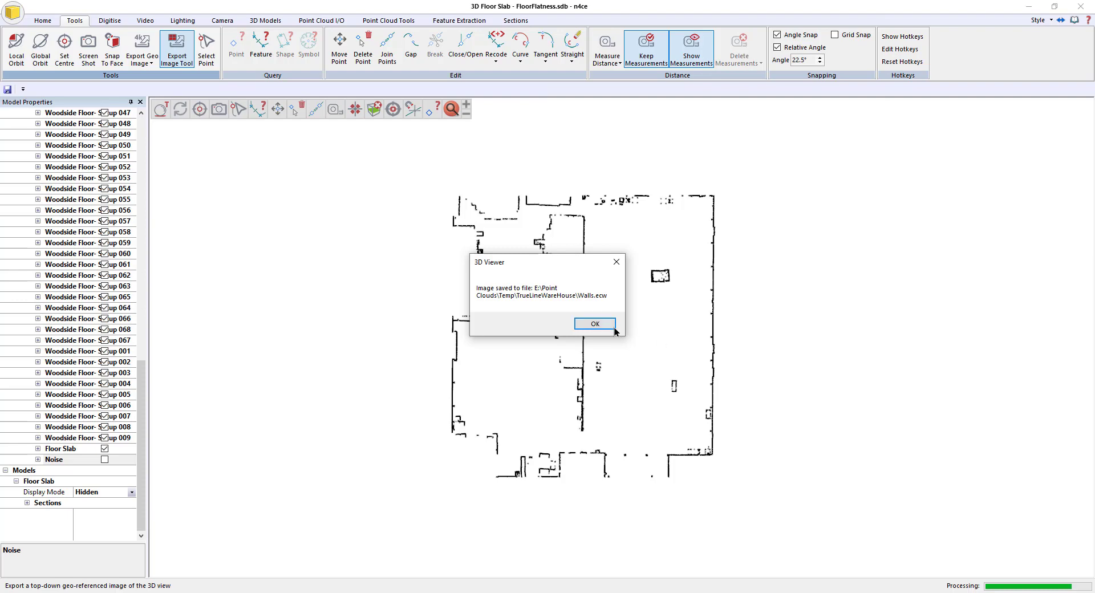
{"action": "left_click", "coordinate": [594, 324]}
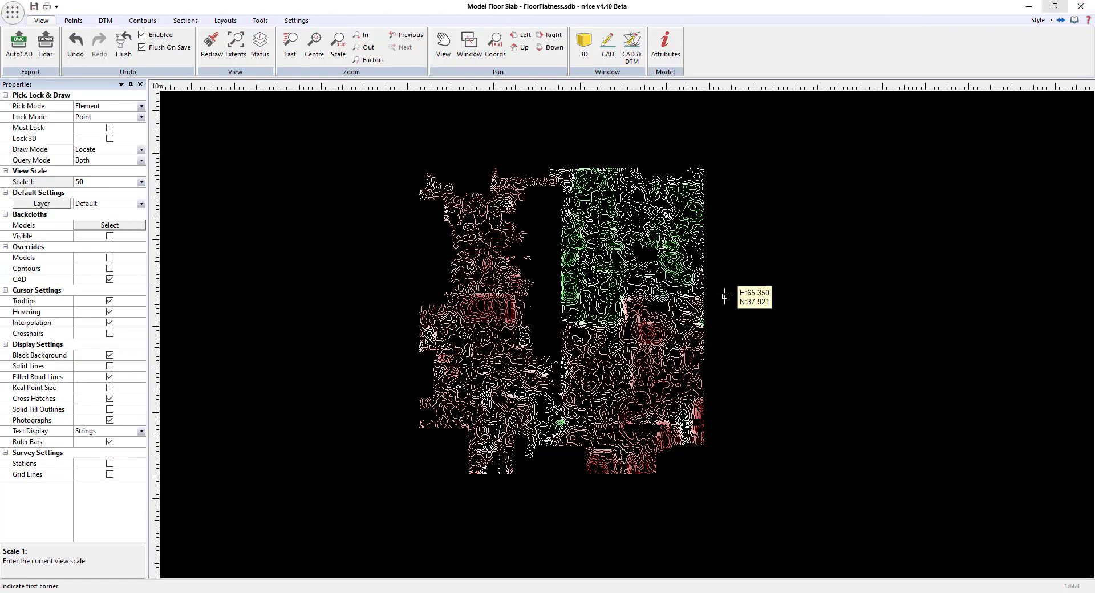
Close the plan and create simplified model Floor DTM from the Floor Slab grid at 25% target
{"action": "left_click", "coordinate": [1076, 6]}
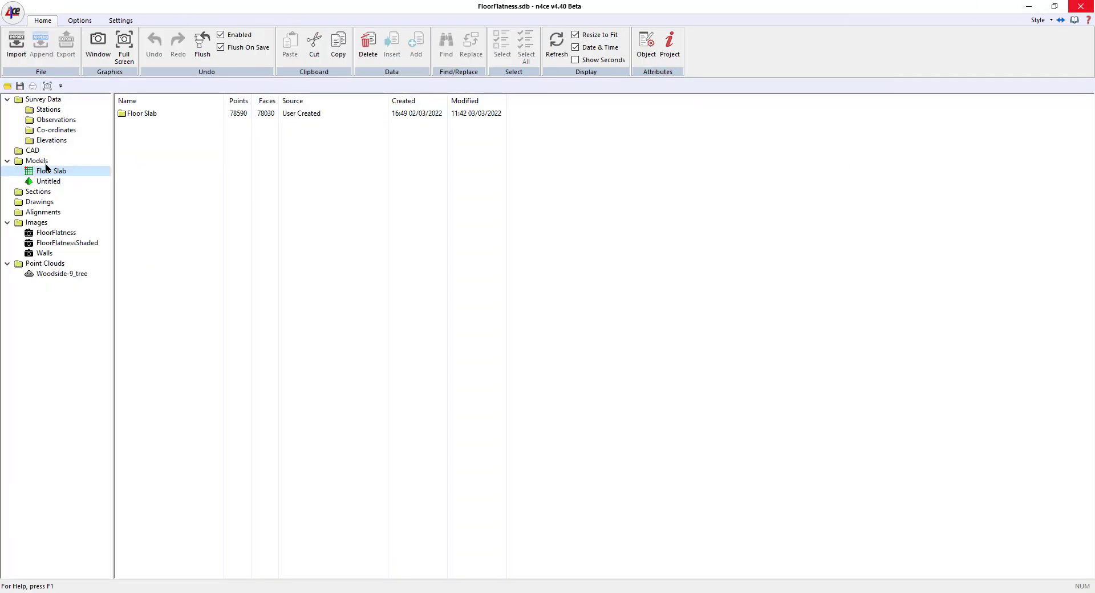
{"action": "left_click", "coordinate": [36, 160]}
{"action": "right_click", "coordinate": [35, 160]}
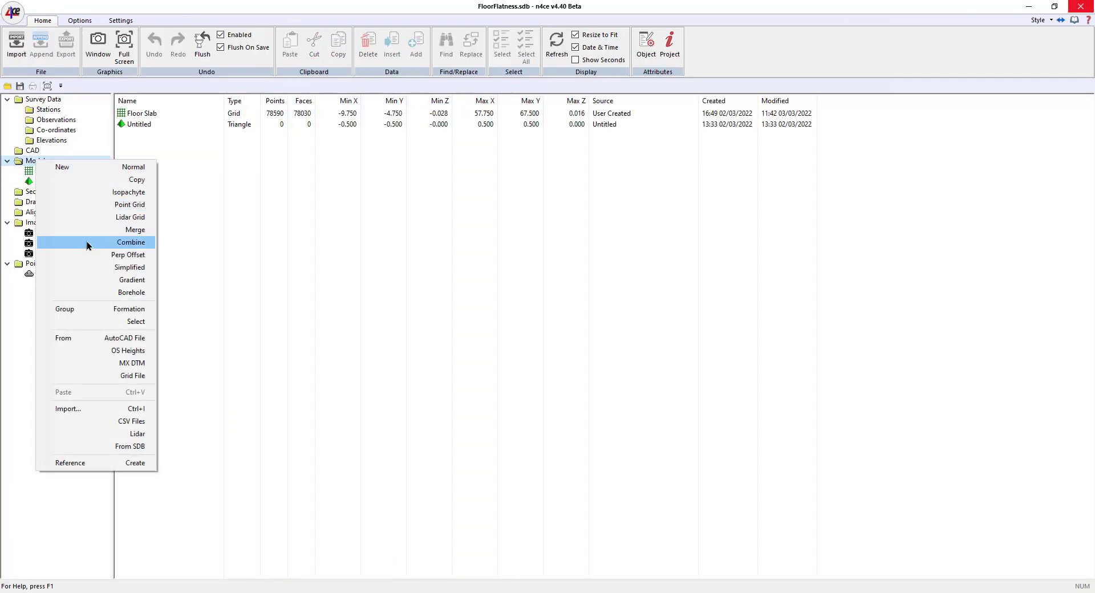
{"action": "left_click", "coordinate": [94, 269]}
{"action": "left_click", "coordinate": [353, 264]}
{"action": "left_click", "coordinate": [377, 228]}
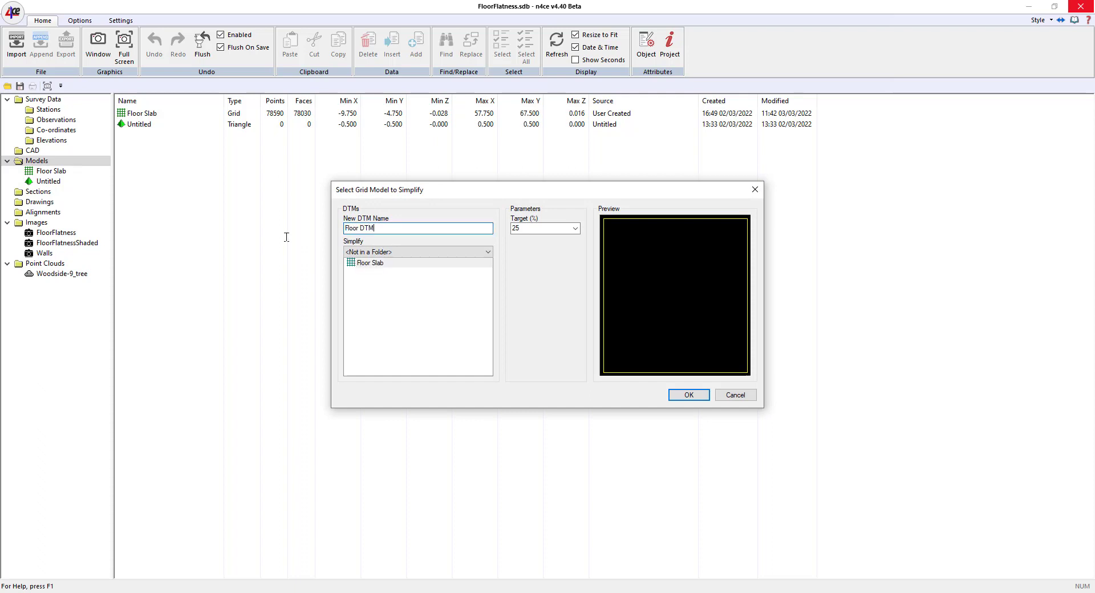
{"action": "left_click", "coordinate": [515, 228]}
{"action": "left_click", "coordinate": [681, 397]}
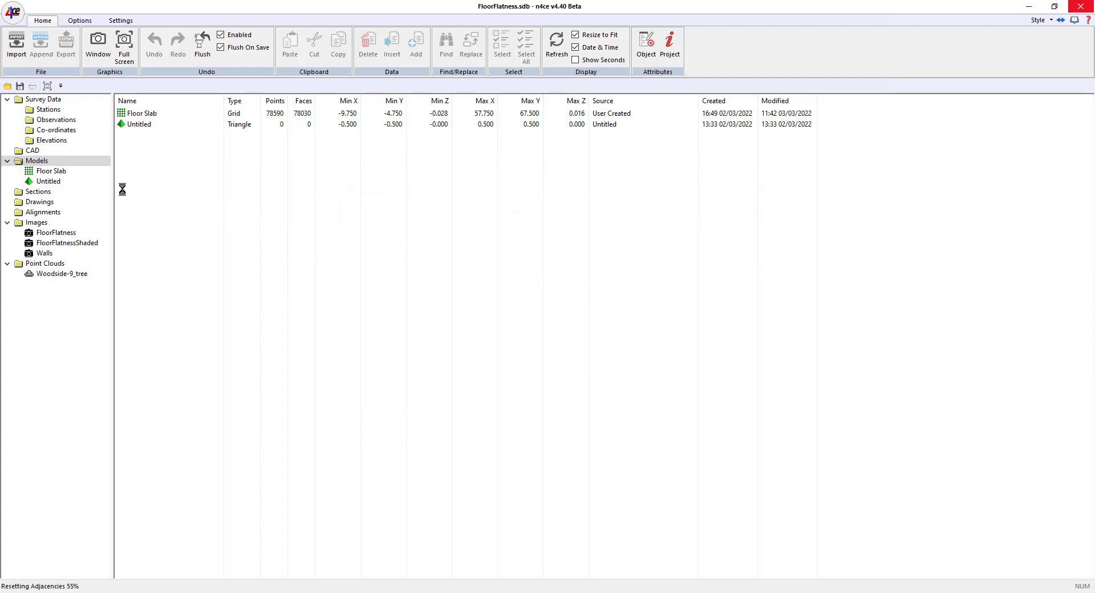
Open Floor DTM in a maximised plan window and hide its markers and triangle mesh
{"action": "double_click", "coordinate": [52, 172]}
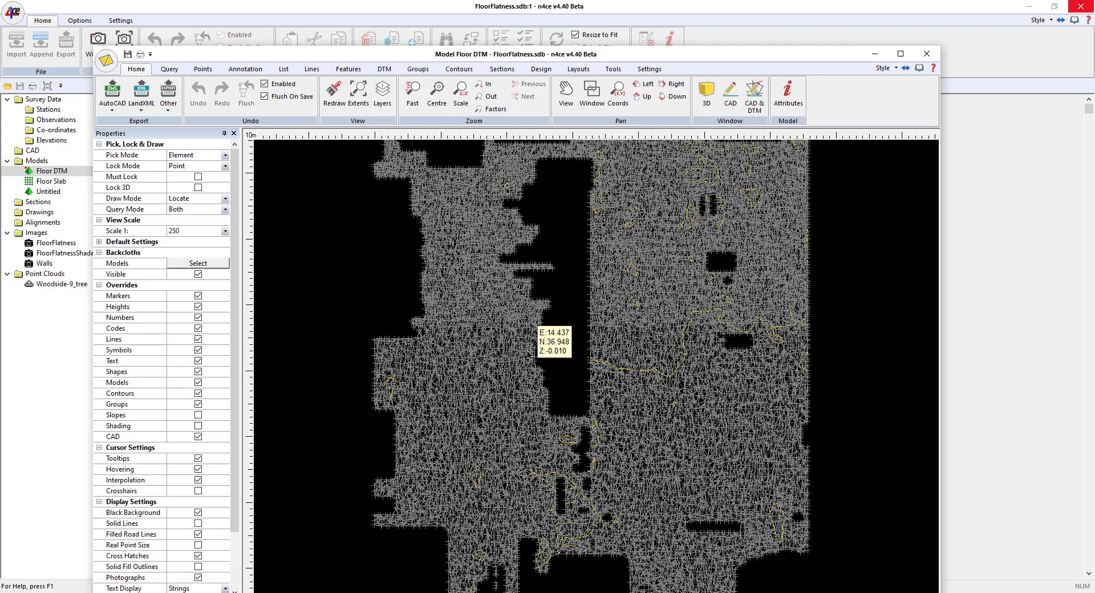
{"action": "left_click", "coordinate": [901, 54]}
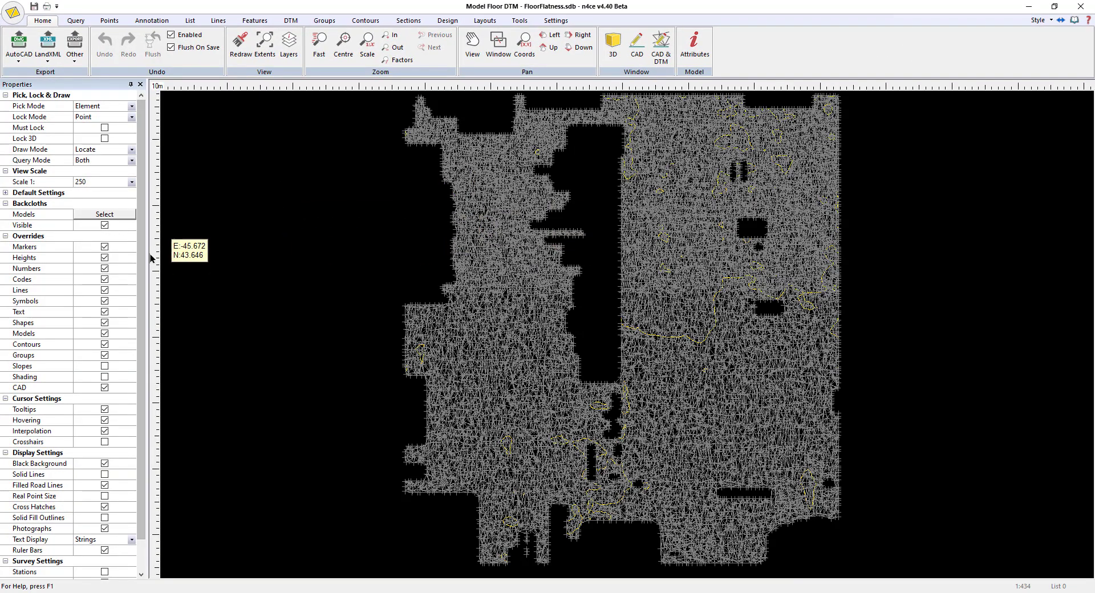
{"action": "left_click", "coordinate": [105, 247]}
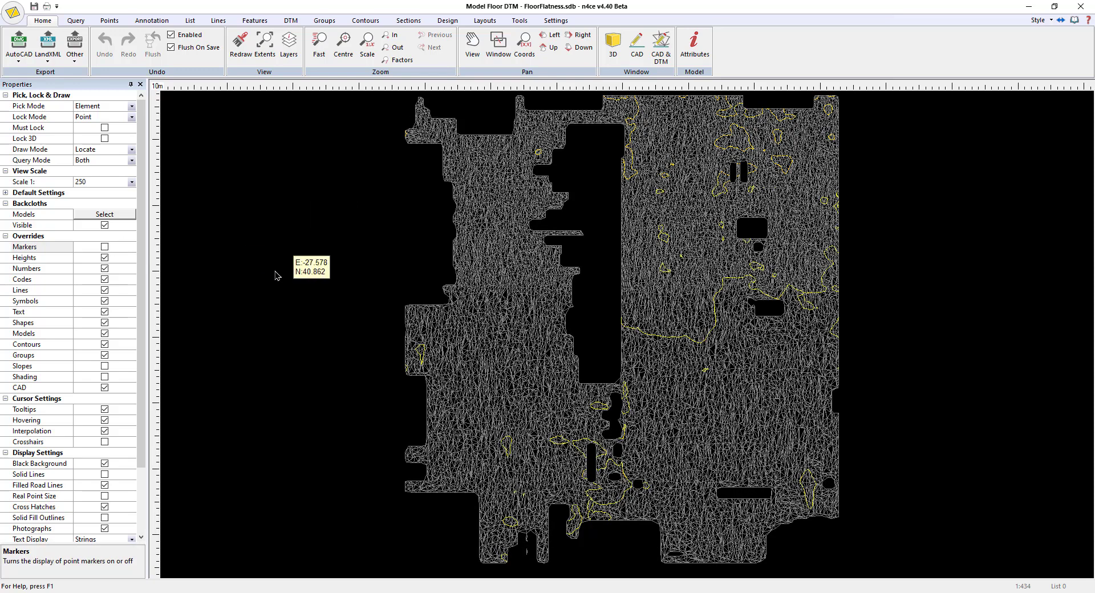
{"action": "left_click", "coordinate": [104, 334]}
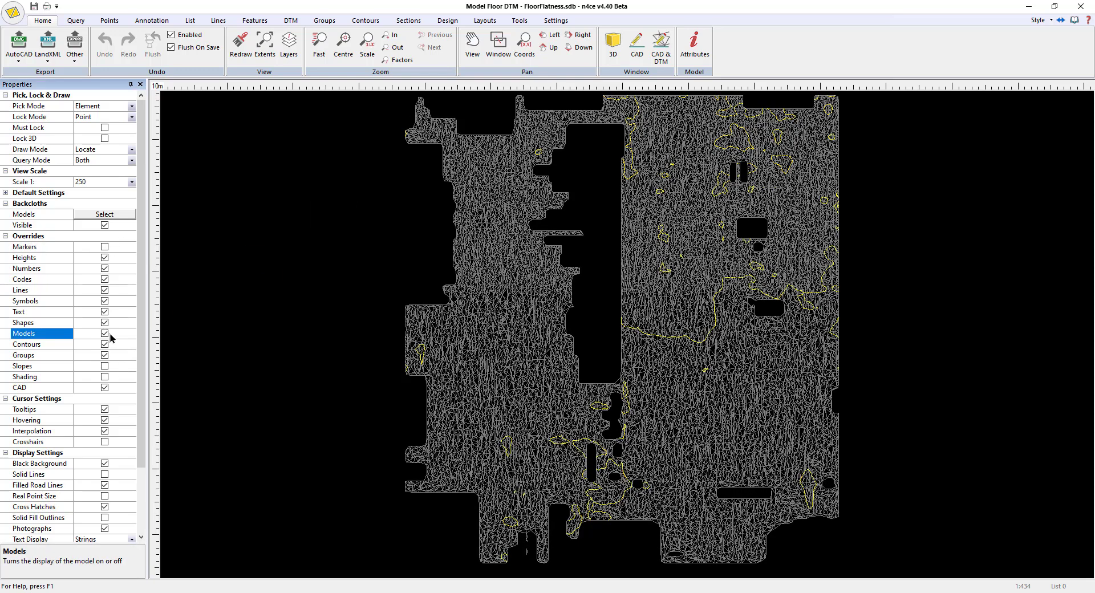
{"action": "left_click", "coordinate": [106, 334]}
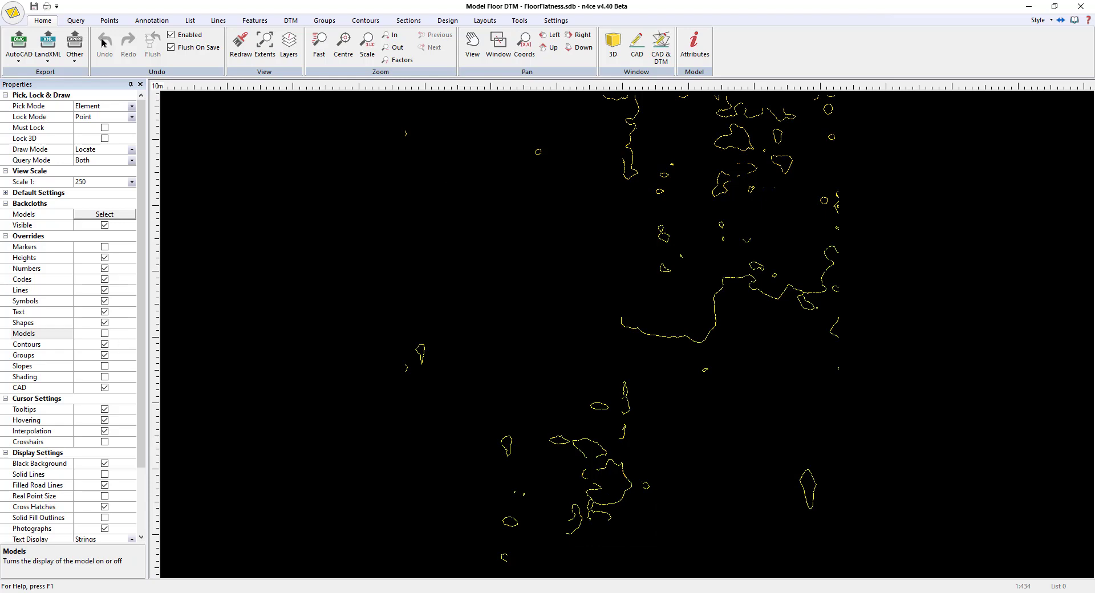
Set contours to a 0.005 interval drawn in solid Blue, removing the Highlight interval
{"action": "left_click", "coordinate": [363, 21]}
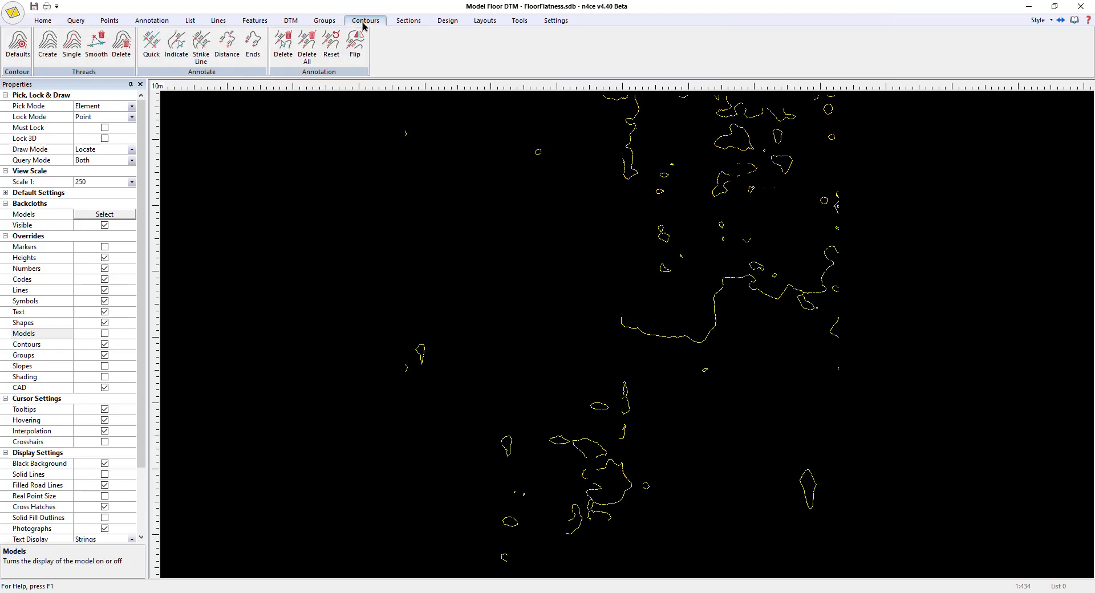
{"action": "left_click", "coordinate": [10, 50]}
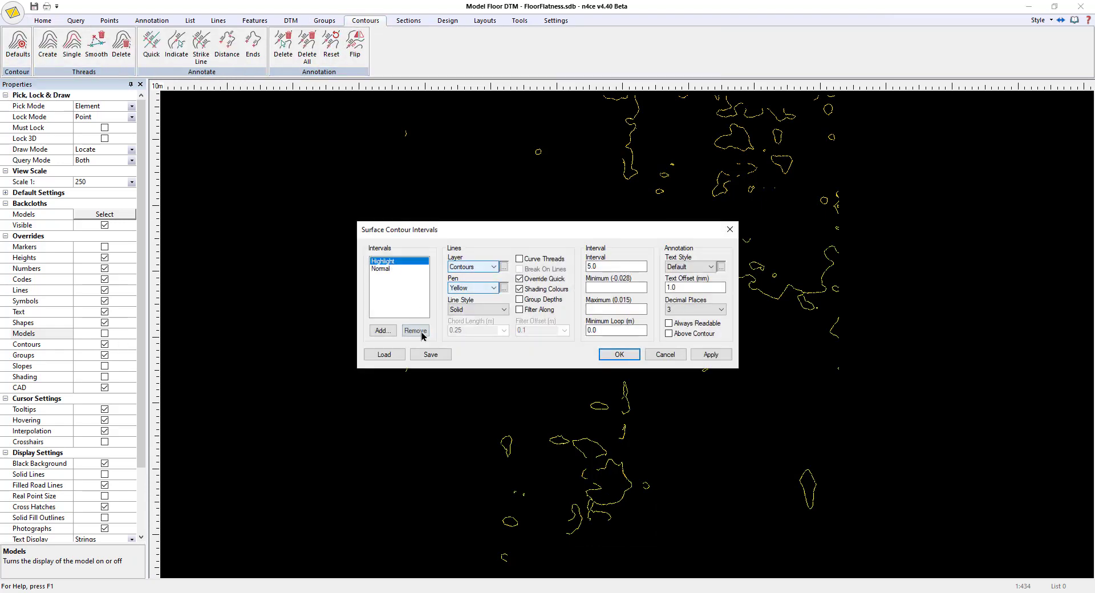
{"action": "left_click", "coordinate": [422, 340]}
{"action": "left_click", "coordinate": [551, 331]}
{"action": "left_click", "coordinate": [476, 289]}
{"action": "scroll", "coordinate": [474, 354], "scroll_direction": "up", "scroll_amount": 10}
{"action": "left_click", "coordinate": [465, 305]}
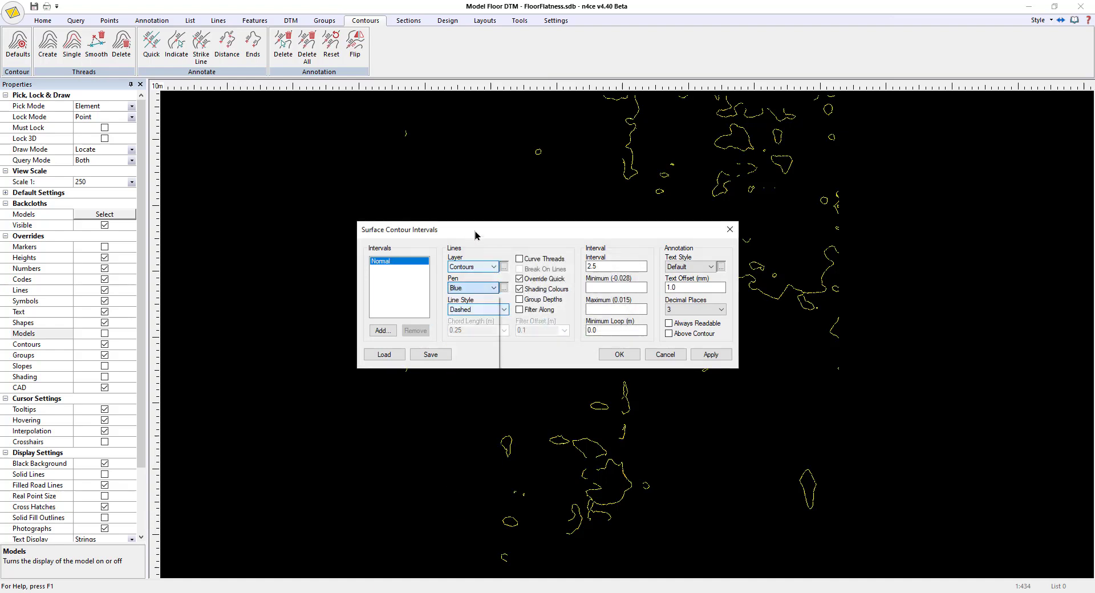
{"action": "left_click", "coordinate": [476, 310]}
{"action": "left_click", "coordinate": [465, 319]}
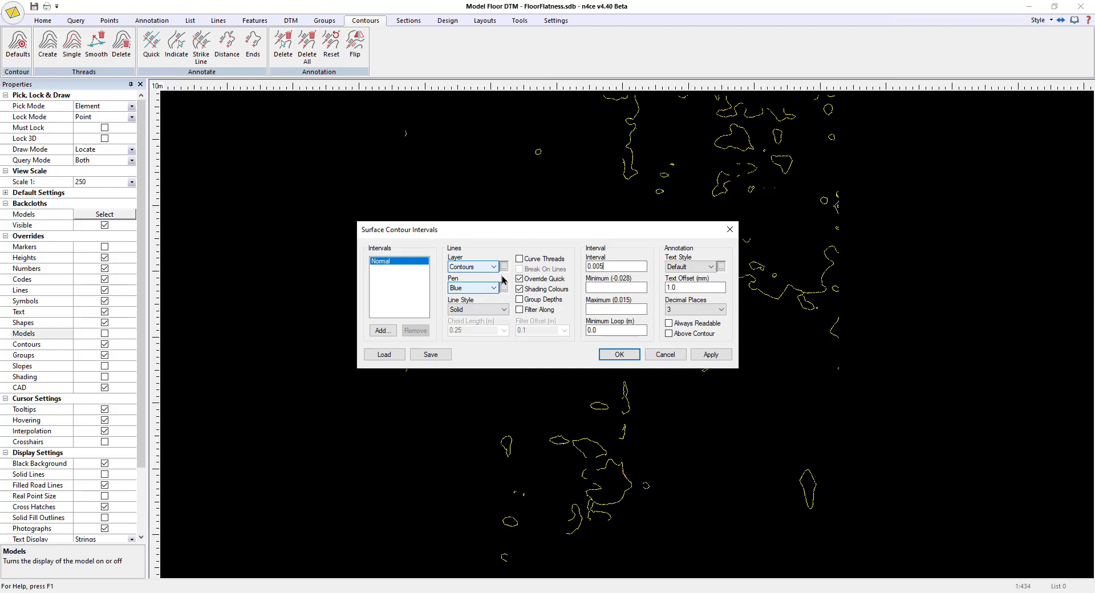
{"action": "left_click", "coordinate": [635, 331]}
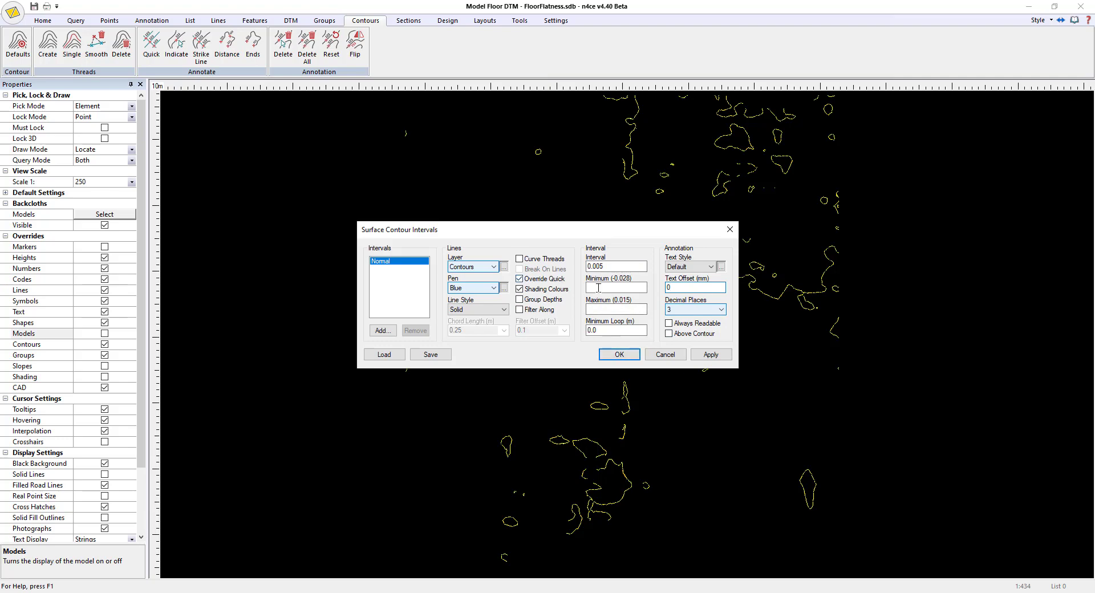
{"action": "left_click", "coordinate": [620, 354]}
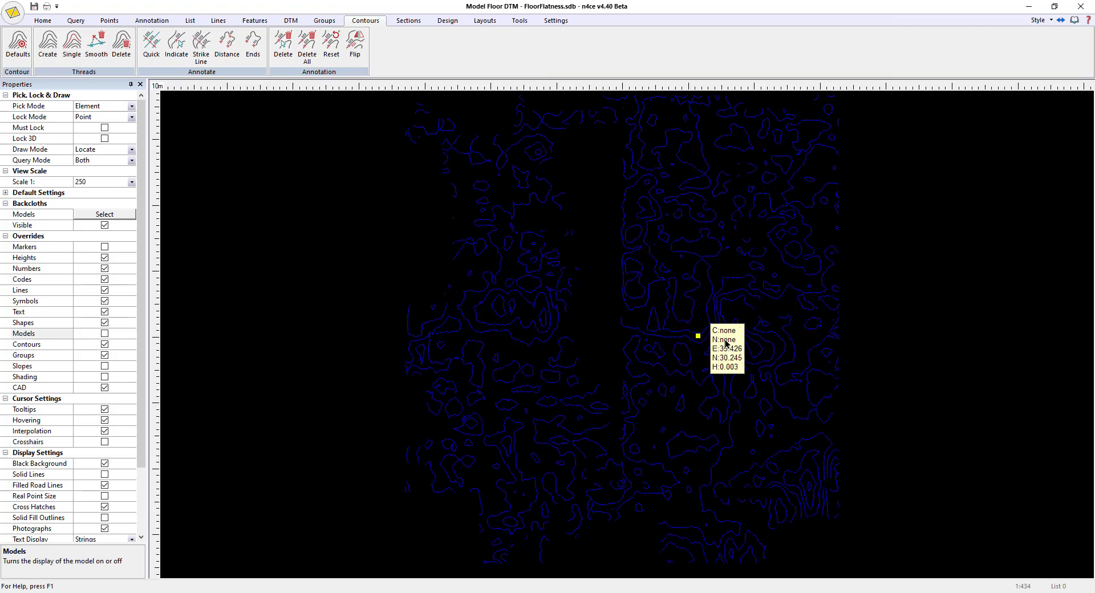
Switch the DTM shading to a user scheme loaded from the SlabChecks settings
{"action": "left_click", "coordinate": [292, 22]}
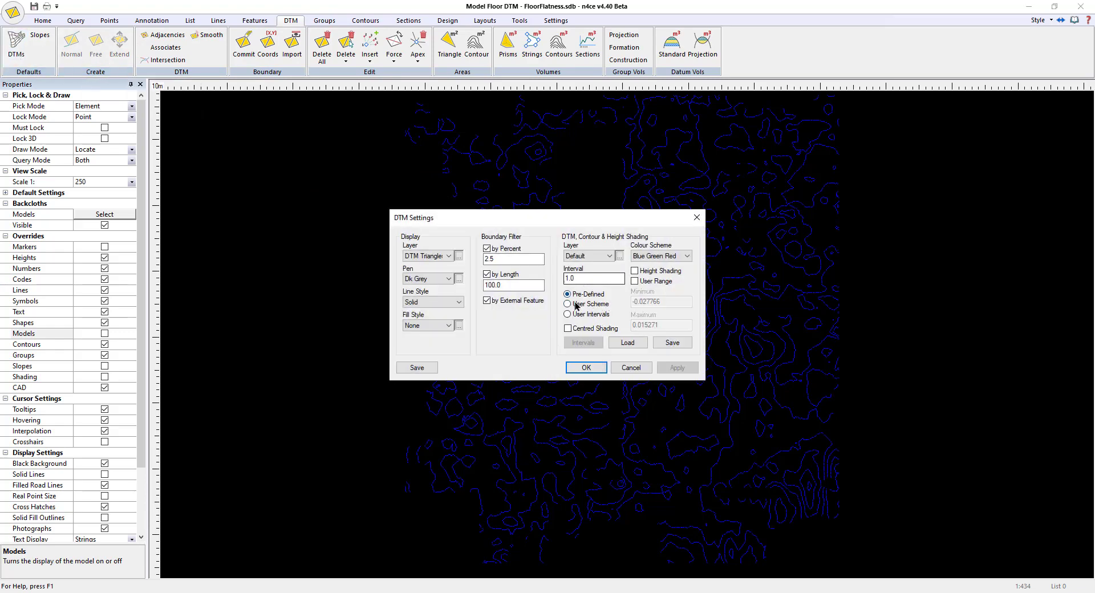
{"action": "left_click", "coordinate": [568, 304]}
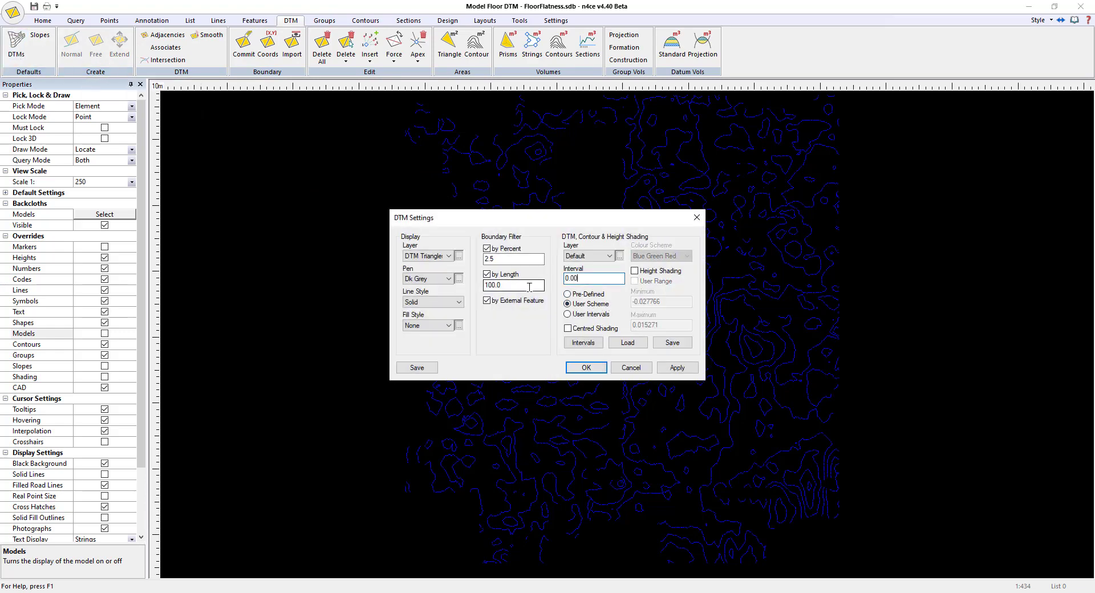
{"action": "left_click", "coordinate": [627, 343]}
{"action": "left_click", "coordinate": [514, 286]}
{"action": "left_click", "coordinate": [527, 338]}
{"action": "left_click", "coordinate": [603, 368]}
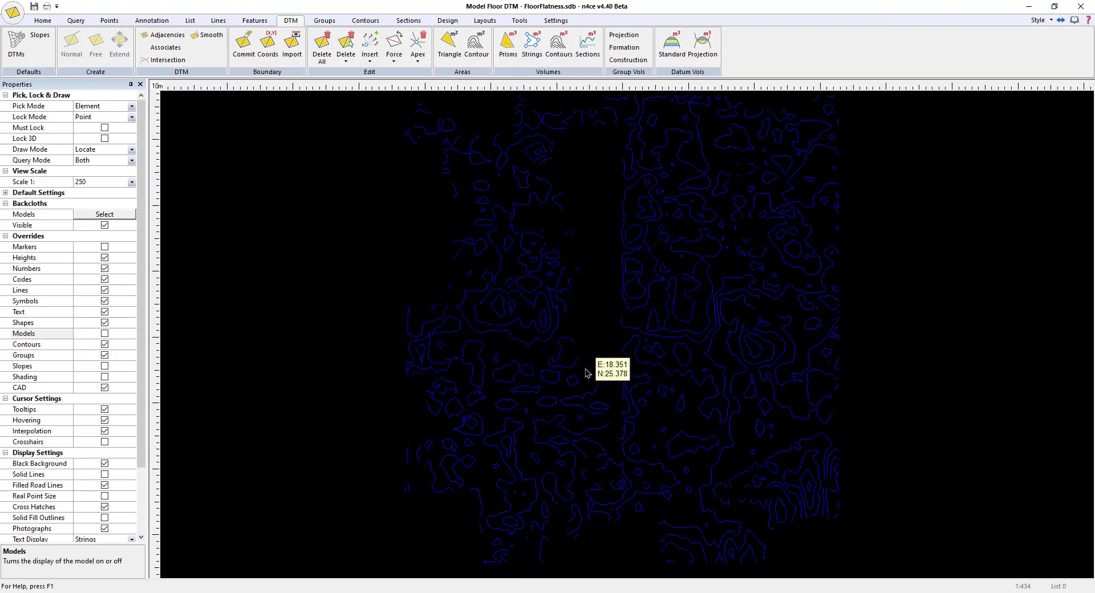
Set the shading interval to 0.002, turn shading on and hide the contours
{"action": "left_click", "coordinate": [16, 55]}
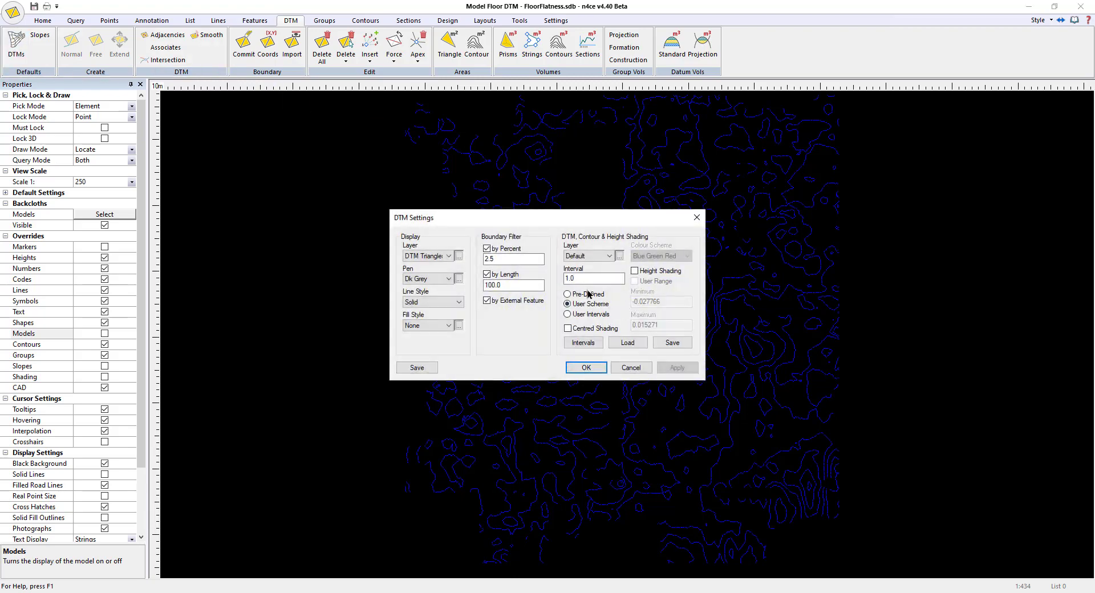
{"action": "type", "text": "0.002"}
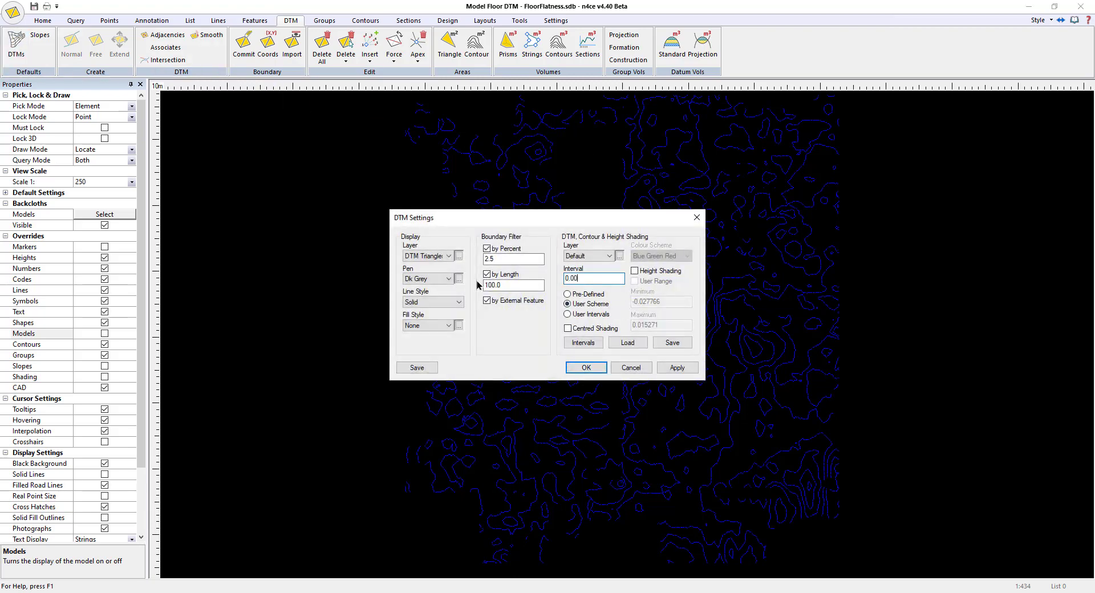
{"action": "left_click", "coordinate": [589, 369]}
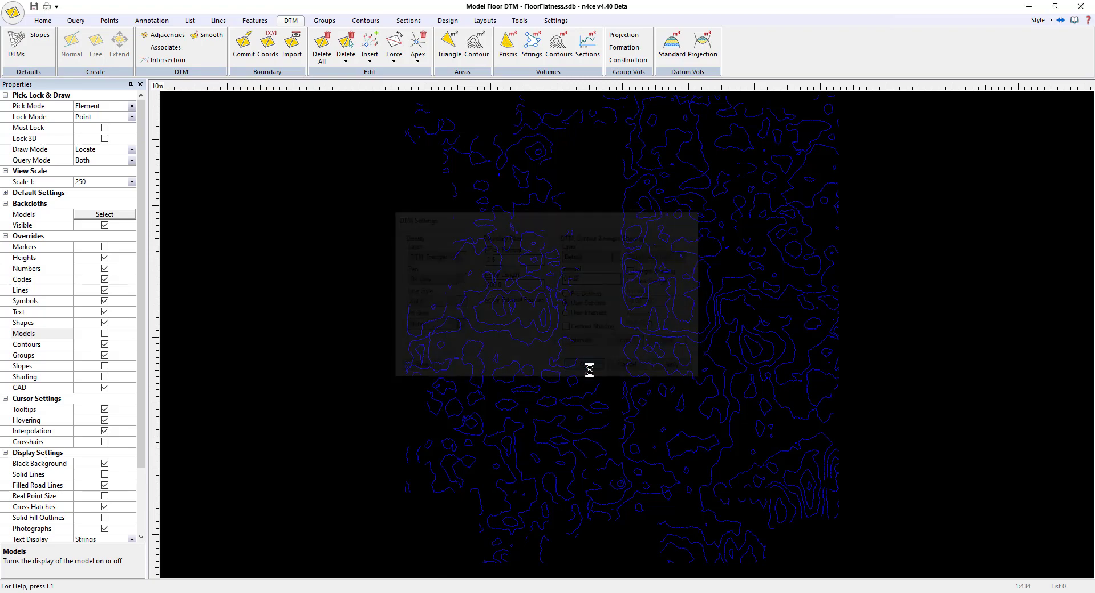
{"action": "left_click", "coordinate": [104, 378]}
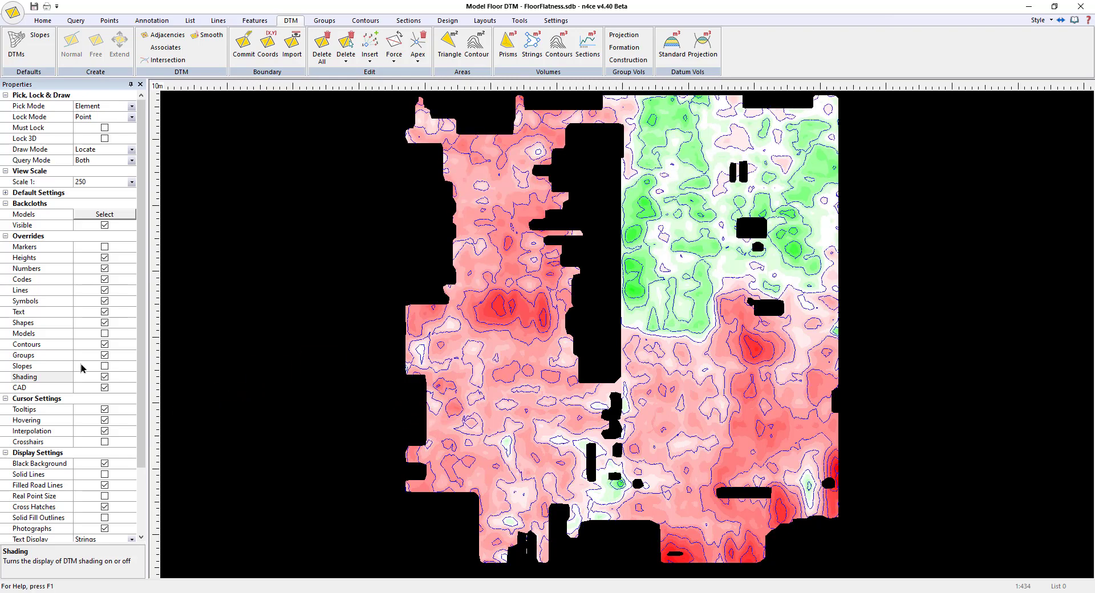
{"action": "left_click", "coordinate": [104, 345]}
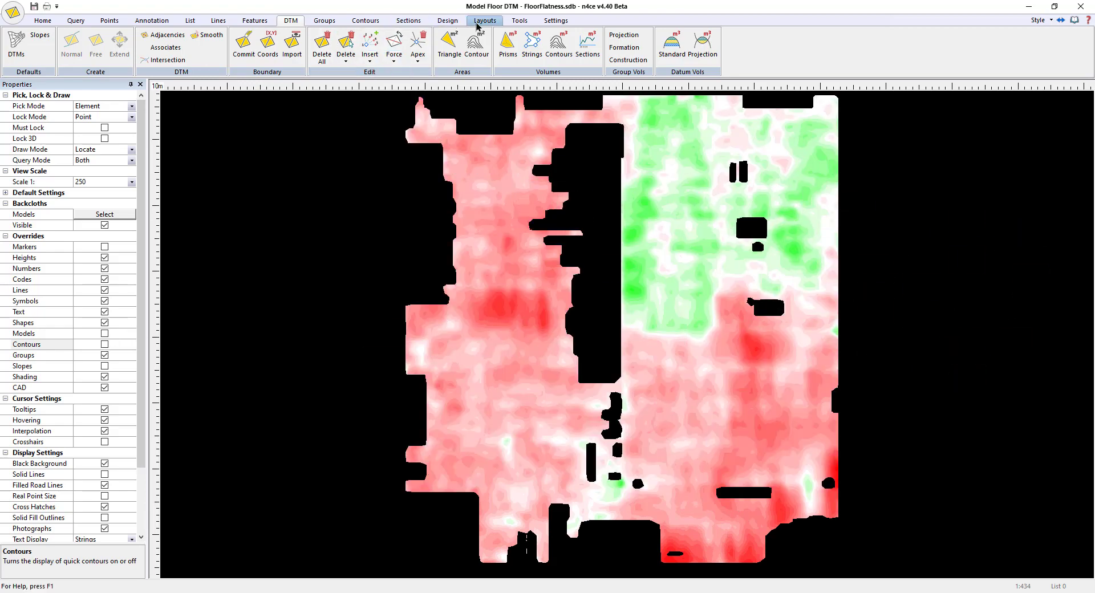
Set the view scale to 1:1000
{"action": "left_click", "coordinate": [518, 22]}
{"action": "left_click", "coordinate": [137, 185]}
{"action": "left_click", "coordinate": [132, 182]}
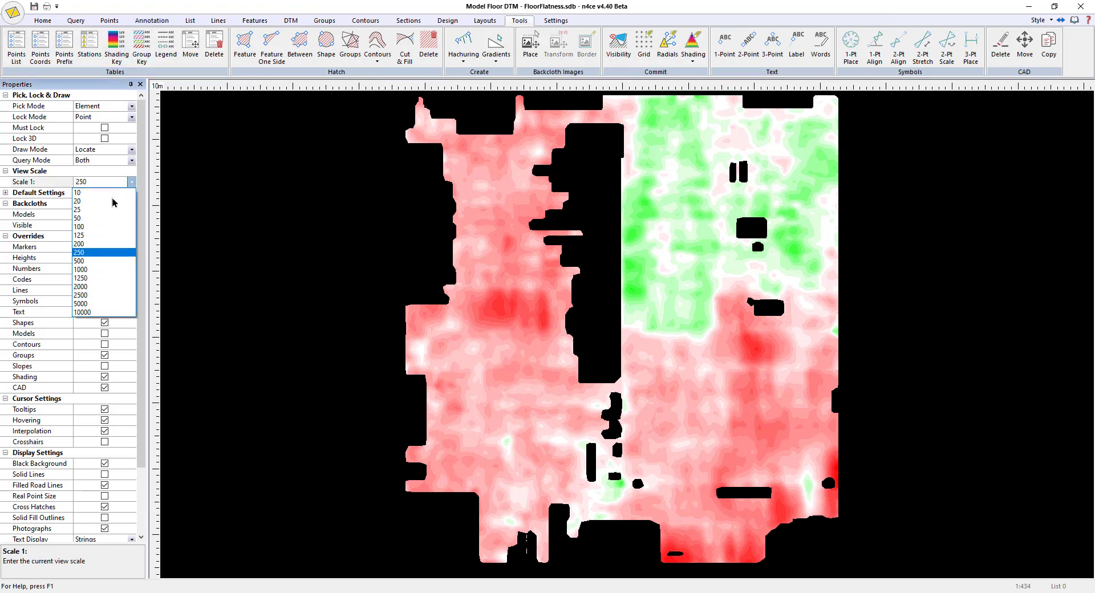
{"action": "left_click", "coordinate": [85, 270]}
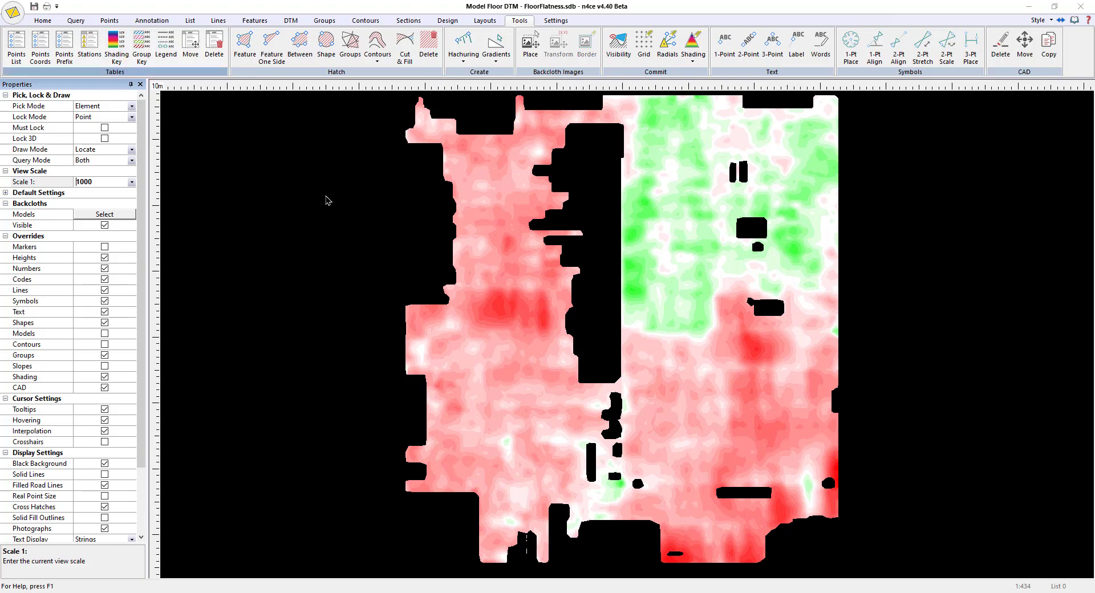
Add a shading key with a 0.004 interval, placed to the right of the plan
{"action": "left_click", "coordinate": [314, 294]}
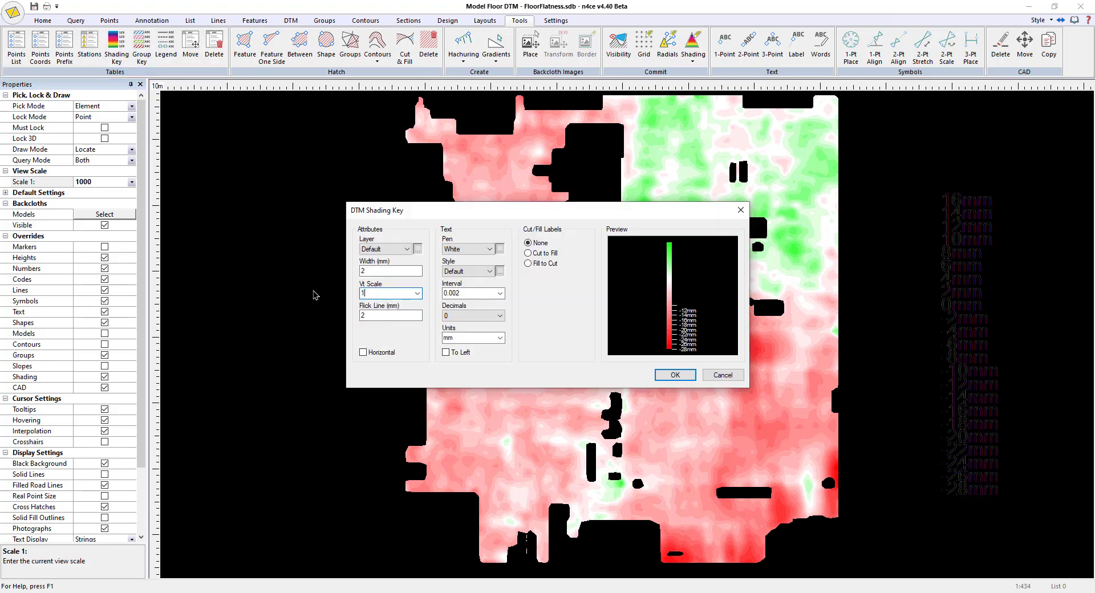
{"action": "left_click", "coordinate": [500, 293]}
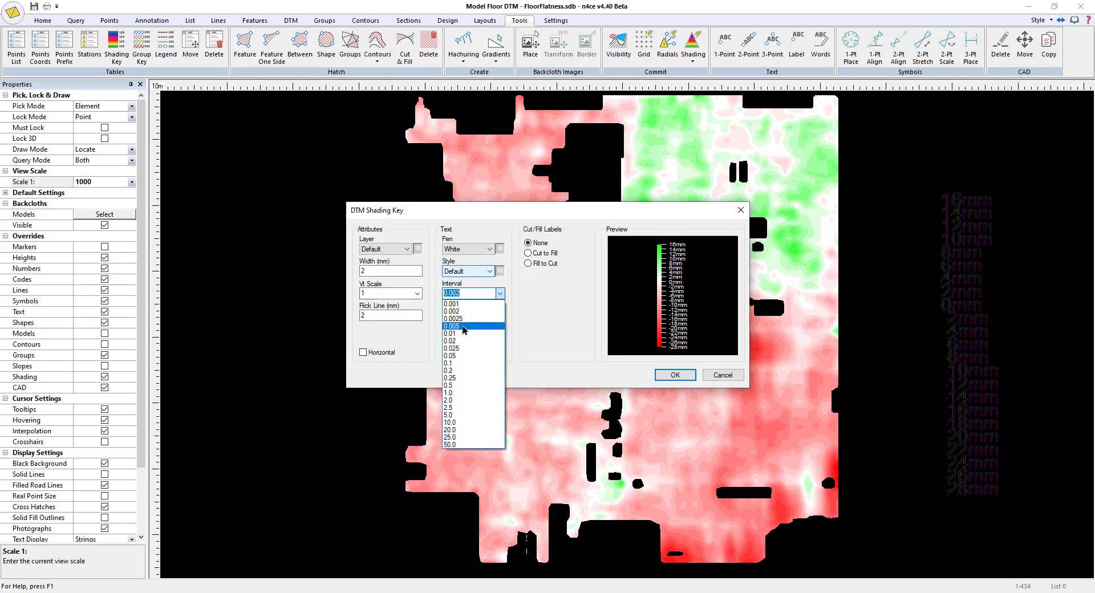
{"action": "left_click", "coordinate": [465, 328]}
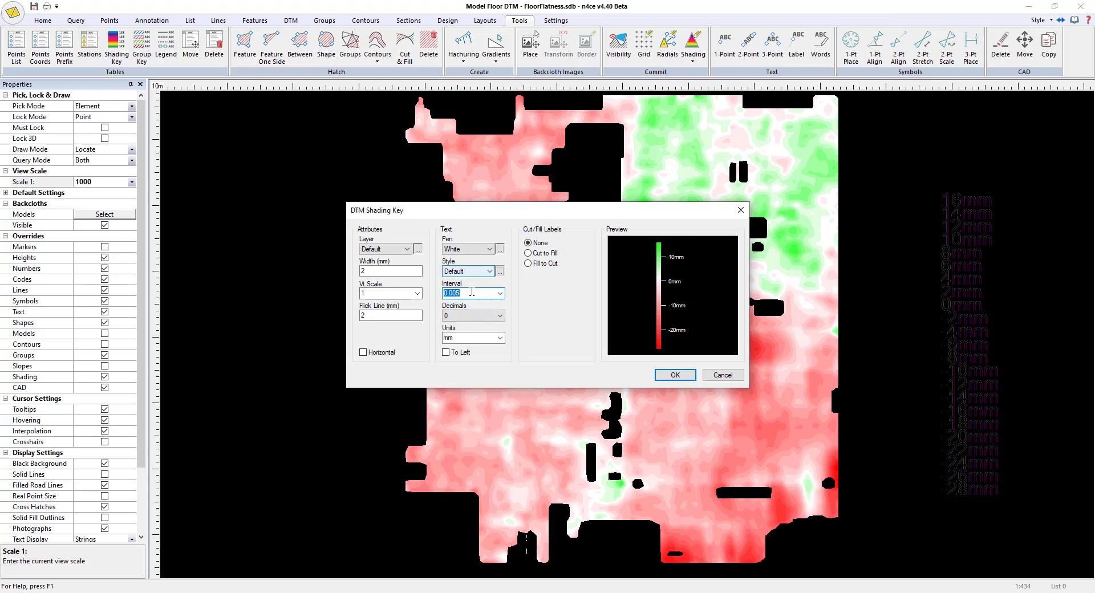
{"action": "left_click", "coordinate": [472, 292]}
{"action": "key", "text": "BackSpace"}
{"action": "type", "text": "4"}
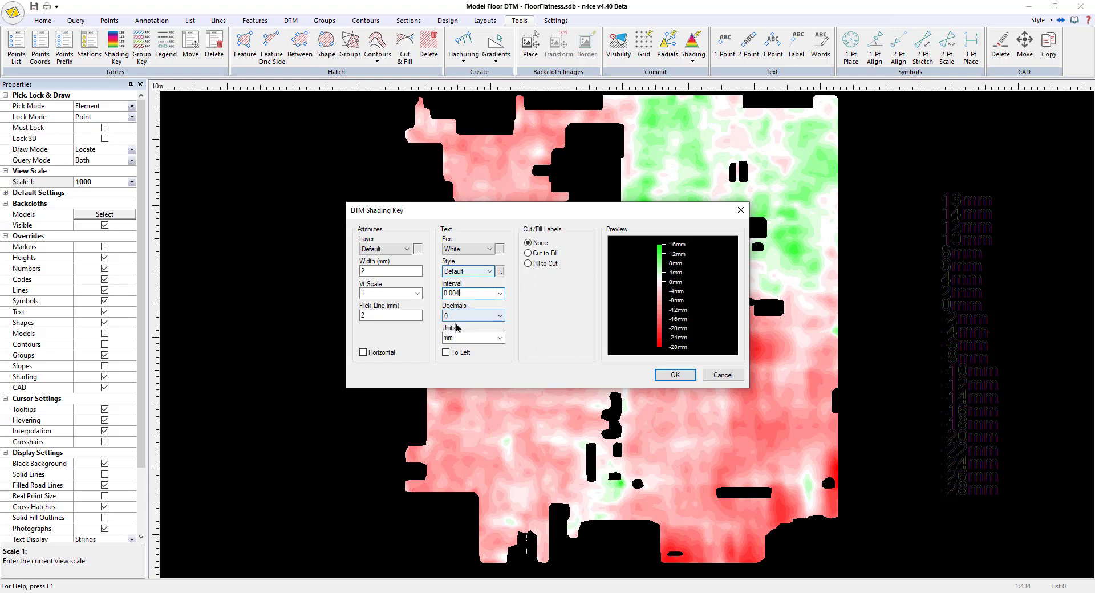
{"action": "left_click", "coordinate": [675, 375]}
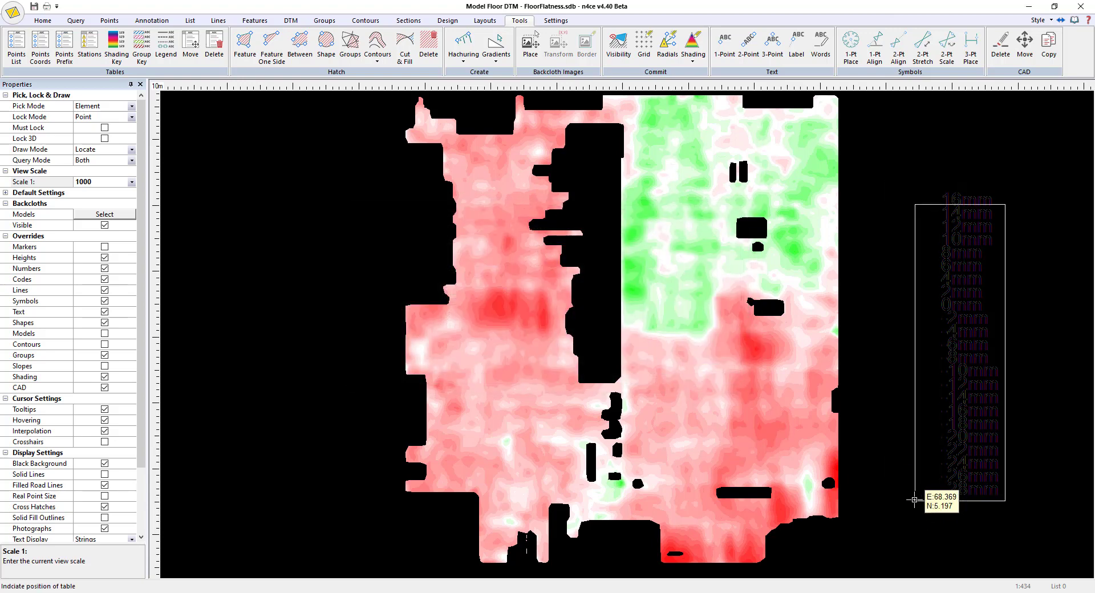
{"action": "left_click", "coordinate": [914, 509]}
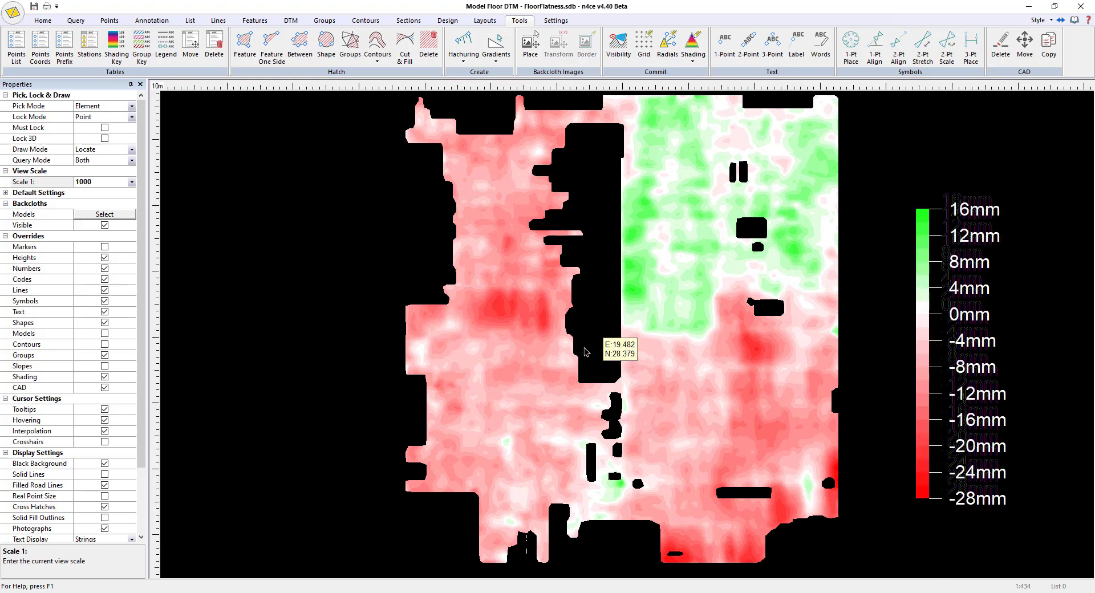
{"action": "scroll", "coordinate": [364, 342], "scroll_direction": "down", "scroll_amount": 1}
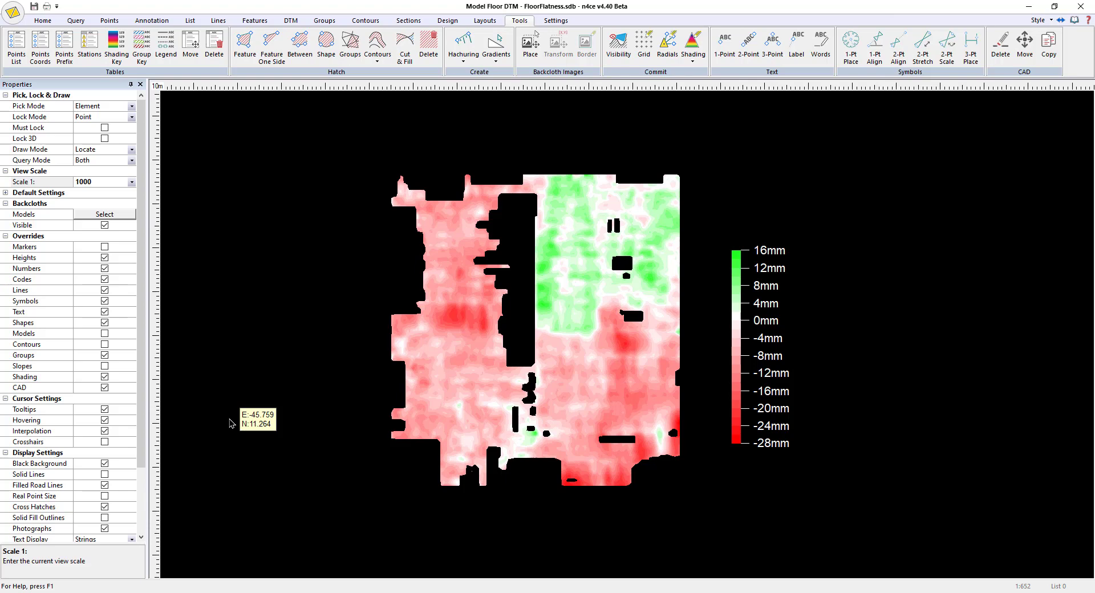
Attach the Walls image as the plan's backcloth, then turn backcloth visibility off
{"action": "left_click", "coordinate": [105, 214]}
{"action": "left_click", "coordinate": [424, 260]}
{"action": "left_click", "coordinate": [440, 230]}
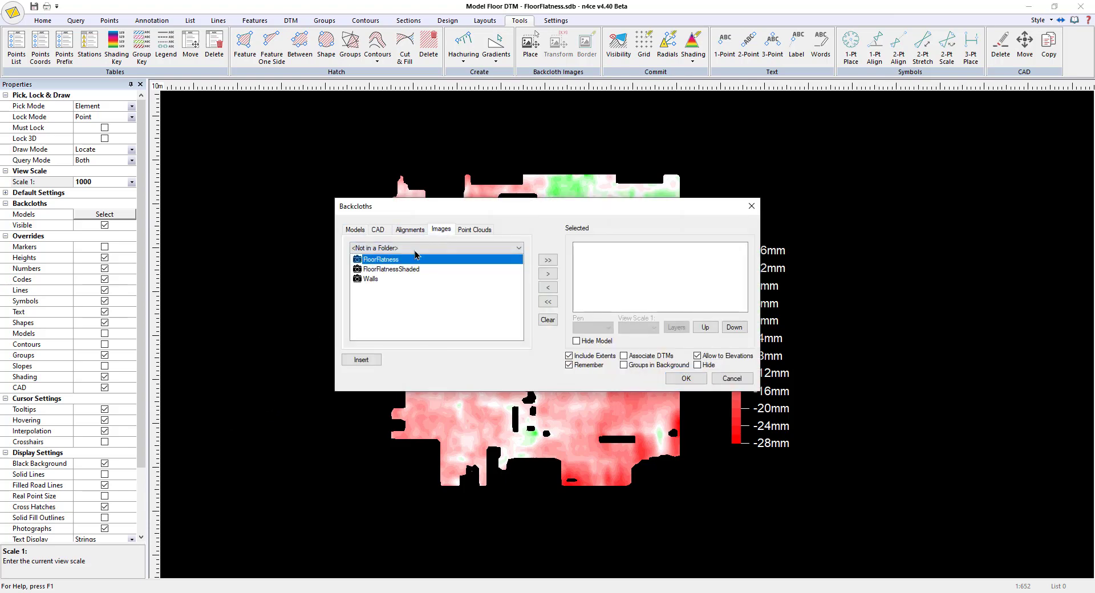
{"action": "left_click", "coordinate": [390, 280]}
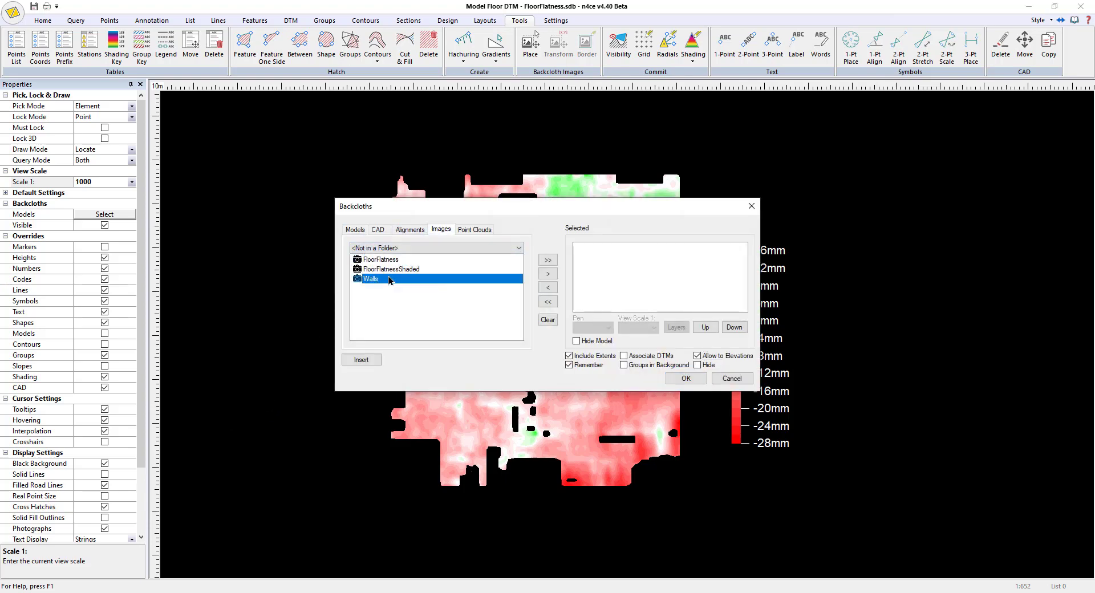
{"action": "left_click", "coordinate": [541, 276]}
{"action": "left_click", "coordinate": [687, 378]}
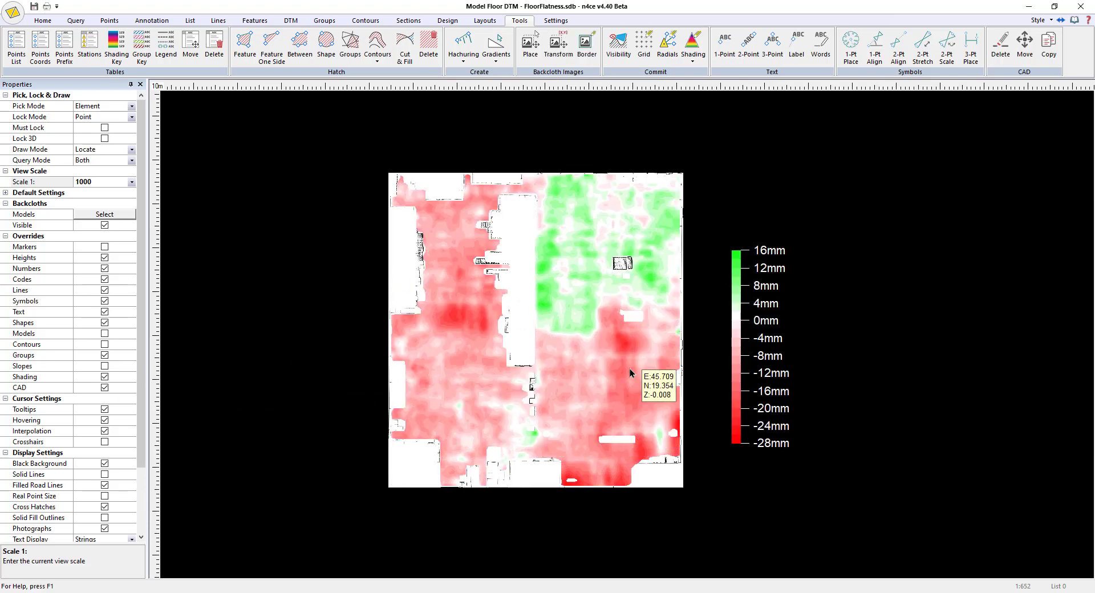
{"action": "left_click", "coordinate": [105, 226]}
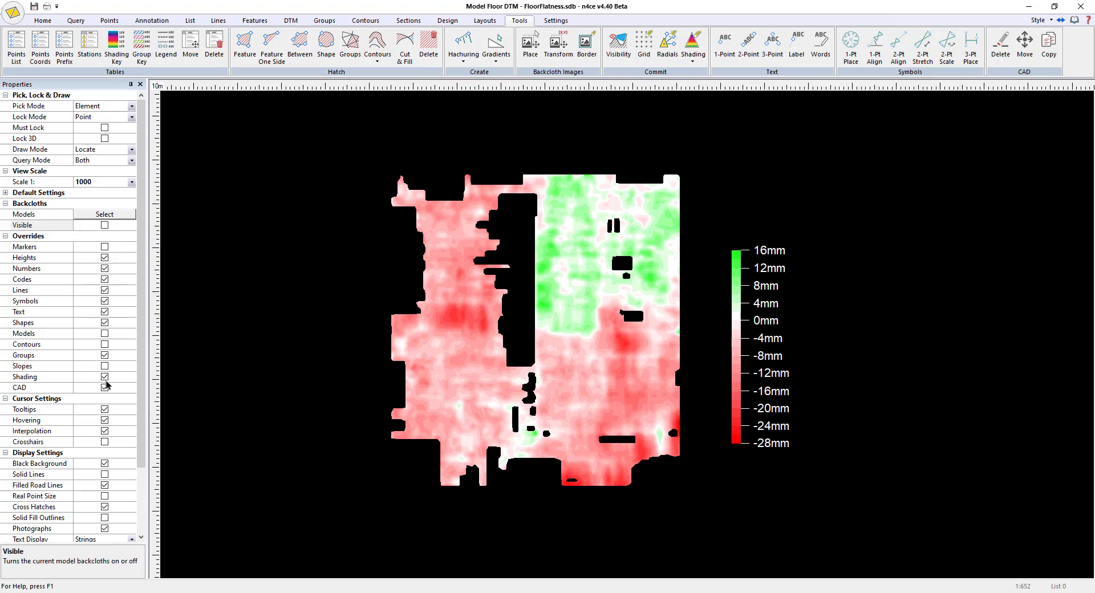
Turn shading off, create contours at a 0.005 interval, and show the Walls backcloth
{"action": "left_click", "coordinate": [105, 377]}
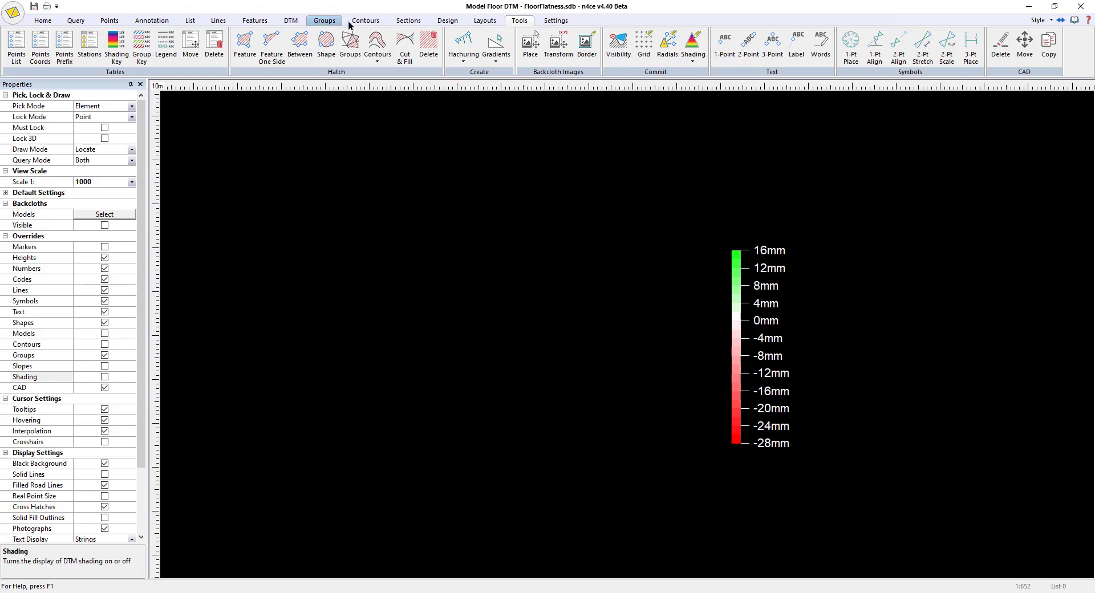
{"action": "left_click", "coordinate": [357, 23]}
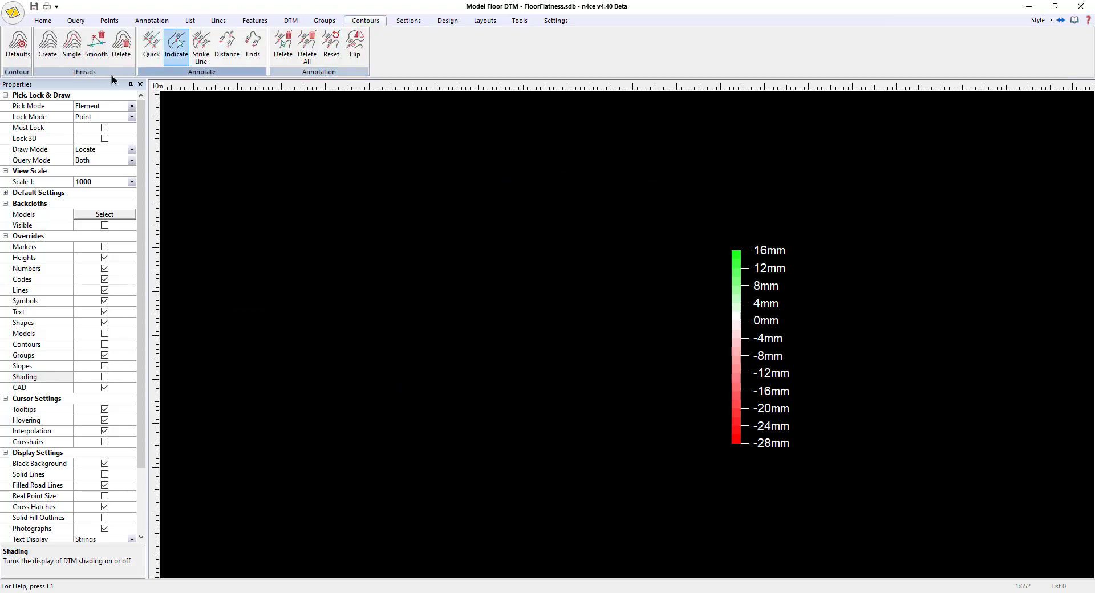
{"action": "left_click", "coordinate": [57, 51]}
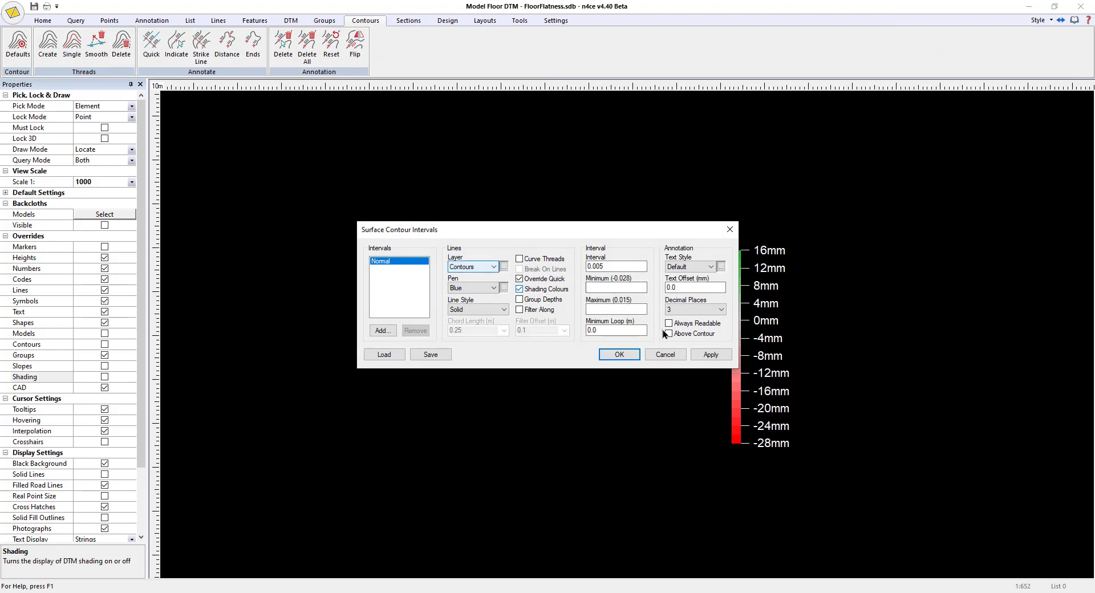
{"action": "left_click", "coordinate": [613, 267]}
{"action": "left_click", "coordinate": [619, 355]}
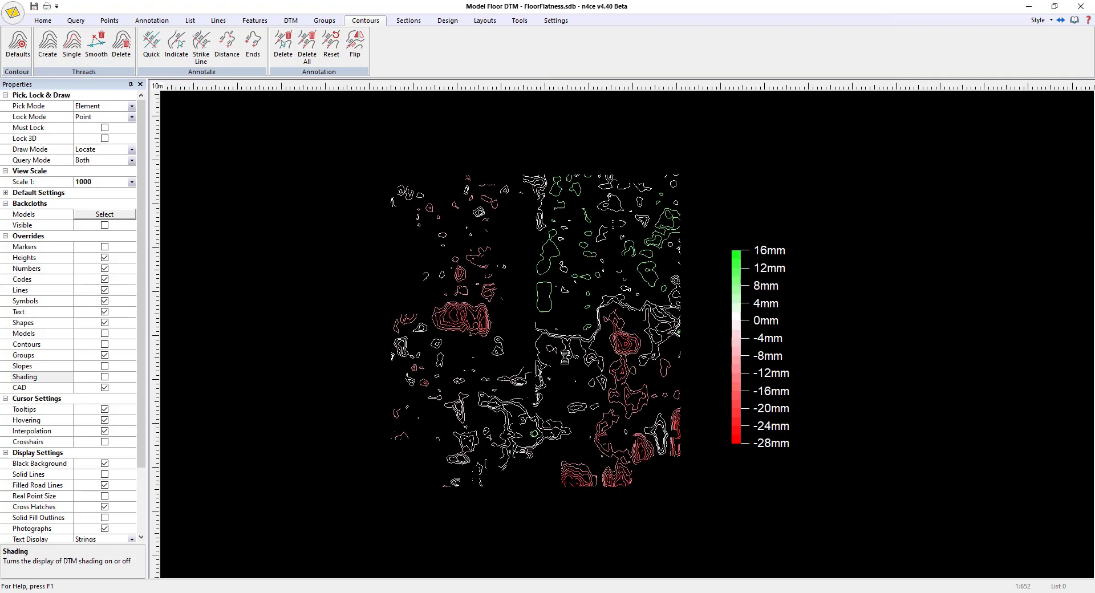
{"action": "left_click", "coordinate": [106, 224]}
{"action": "scroll", "coordinate": [511, 325], "scroll_direction": "up", "scroll_amount": 3}
{"action": "scroll", "coordinate": [648, 417], "scroll_direction": "down", "scroll_amount": 3}
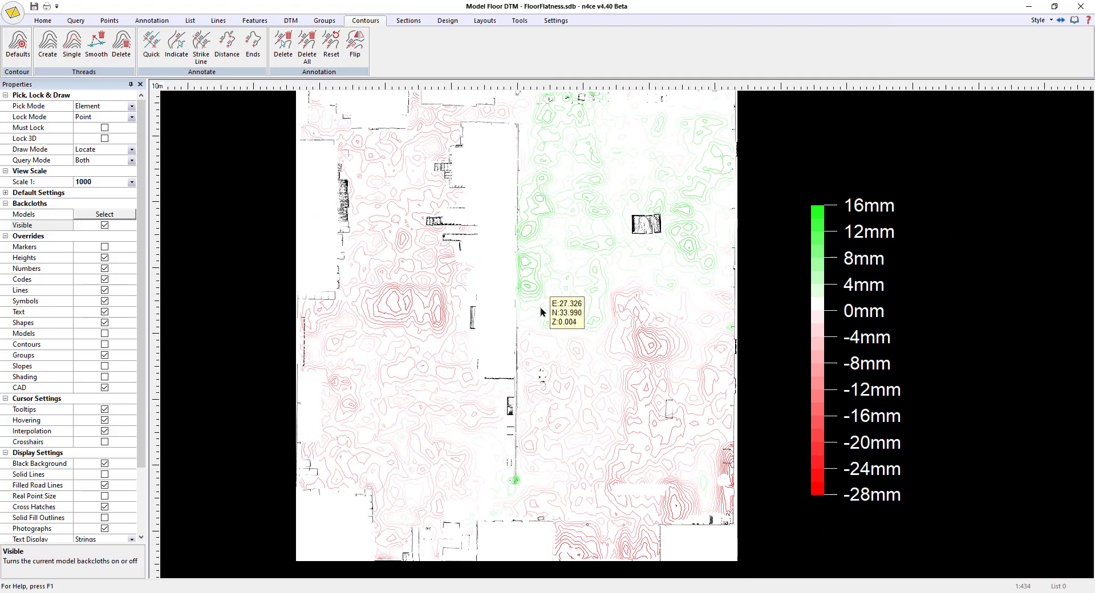
Set the view scale to 1:50 and annotate contours at a 50.0 spacing
{"action": "left_click", "coordinate": [131, 182]}
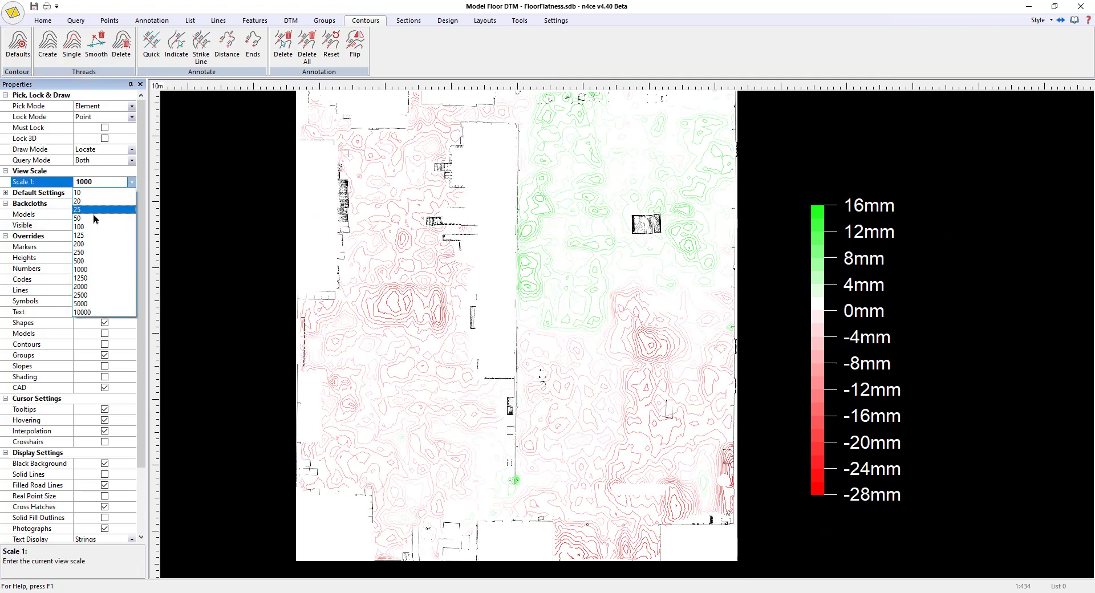
{"action": "left_click", "coordinate": [90, 218]}
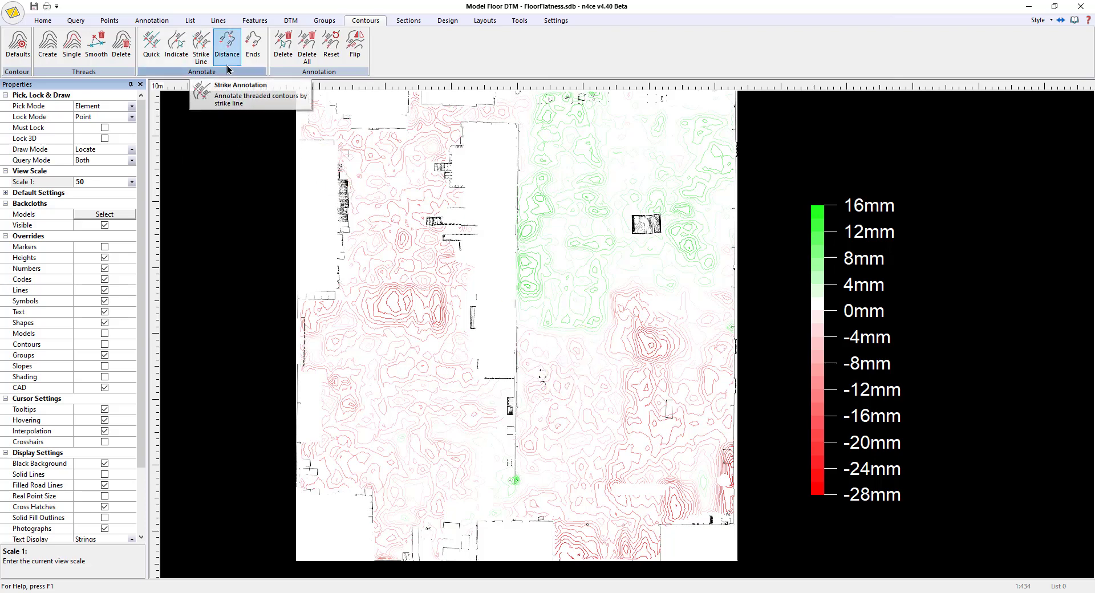
{"action": "left_click", "coordinate": [227, 45]}
{"action": "key", "text": "Return"}
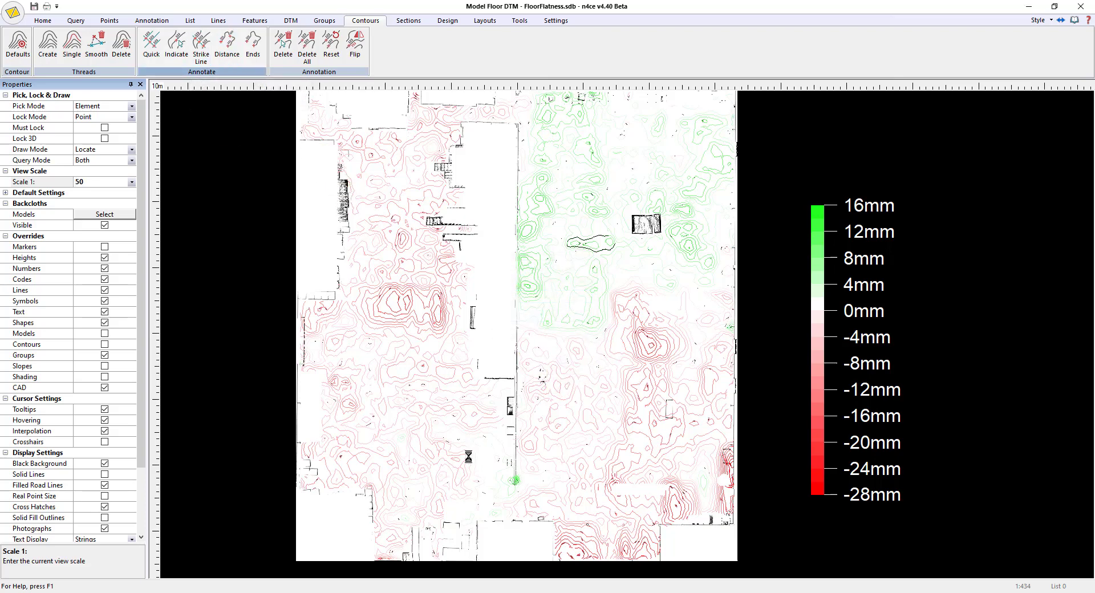